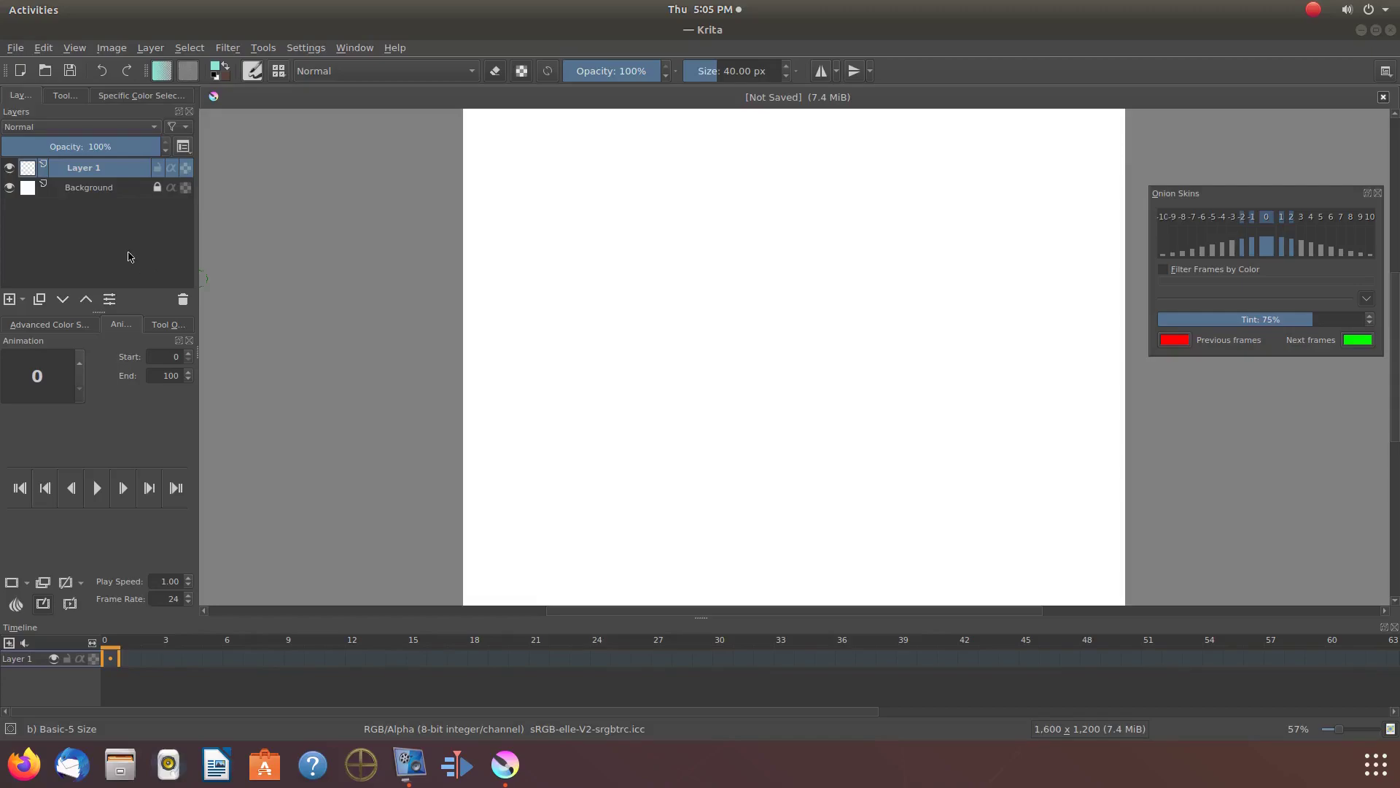
Step: Flood-fill Layer 1 with teal so it covers the whole 1600 x 1200 canvas
{"action": "left_click", "coordinate": [64, 95]}
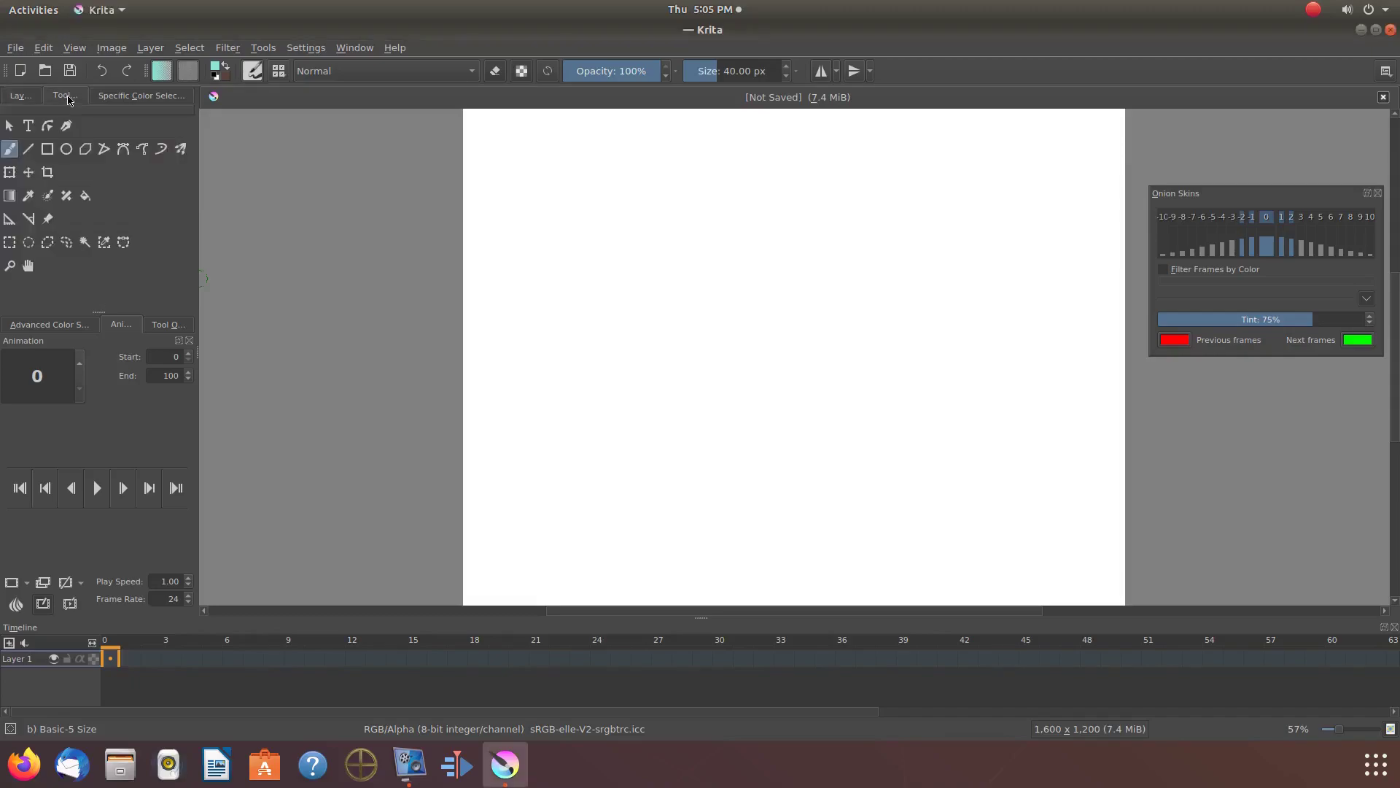
{"action": "left_click", "coordinate": [85, 198]}
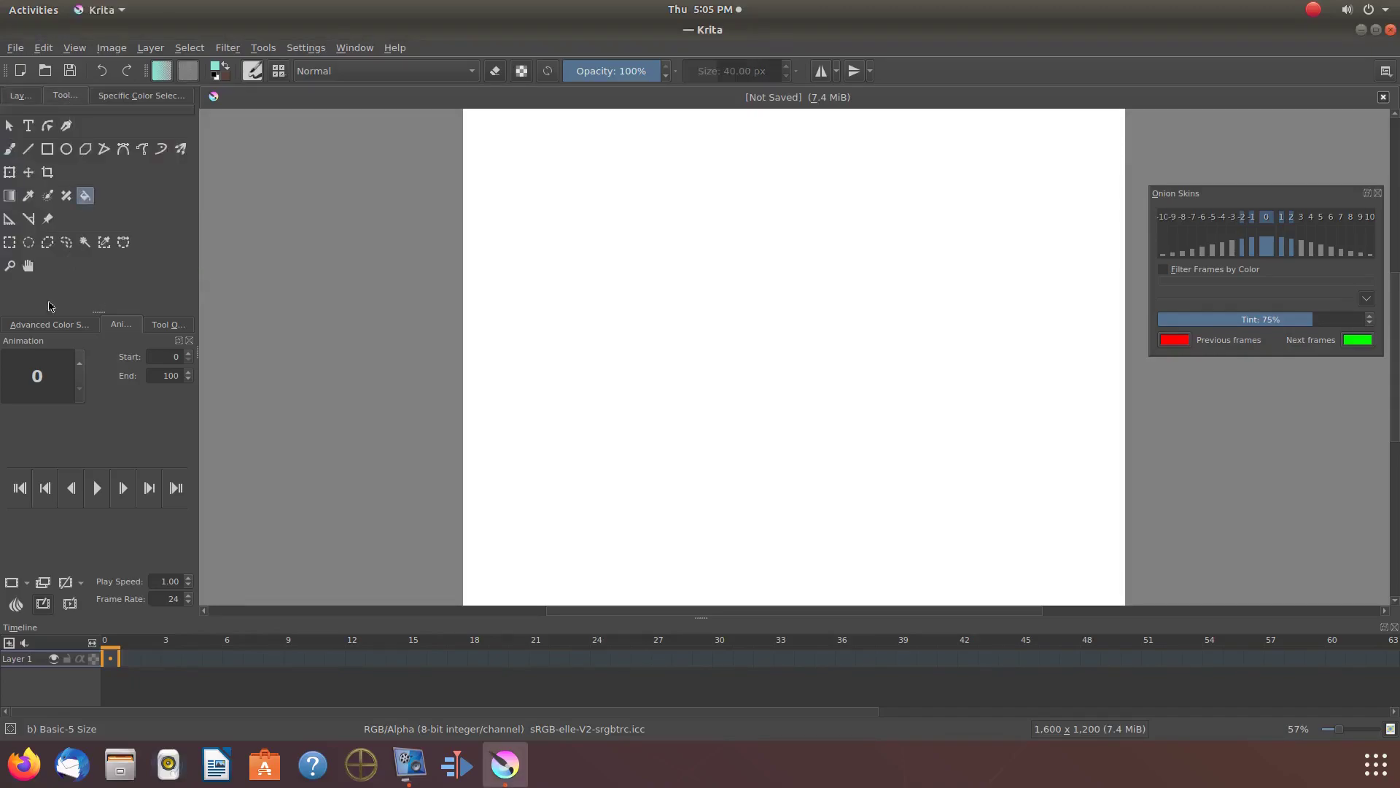
{"action": "left_click", "coordinate": [52, 325]}
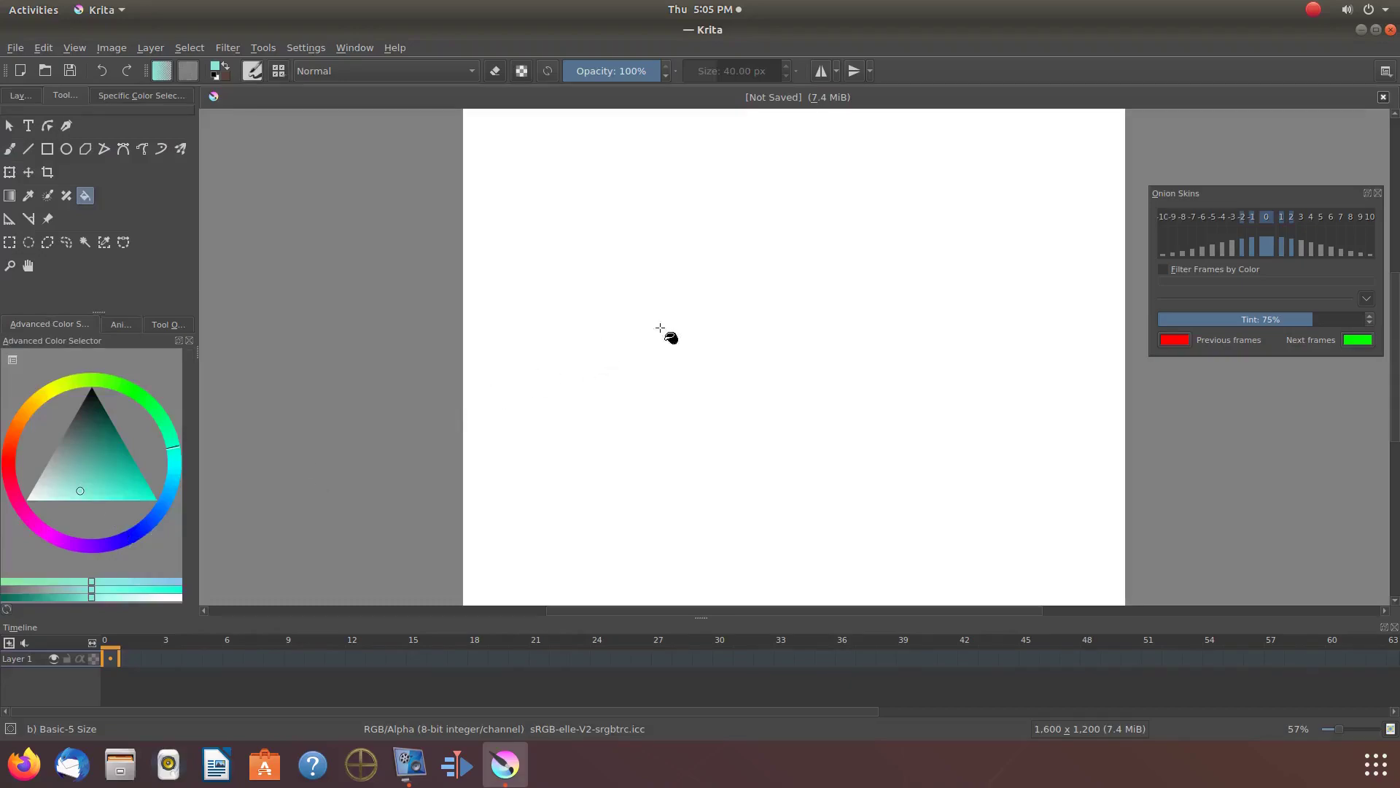
{"action": "left_click", "coordinate": [688, 314]}
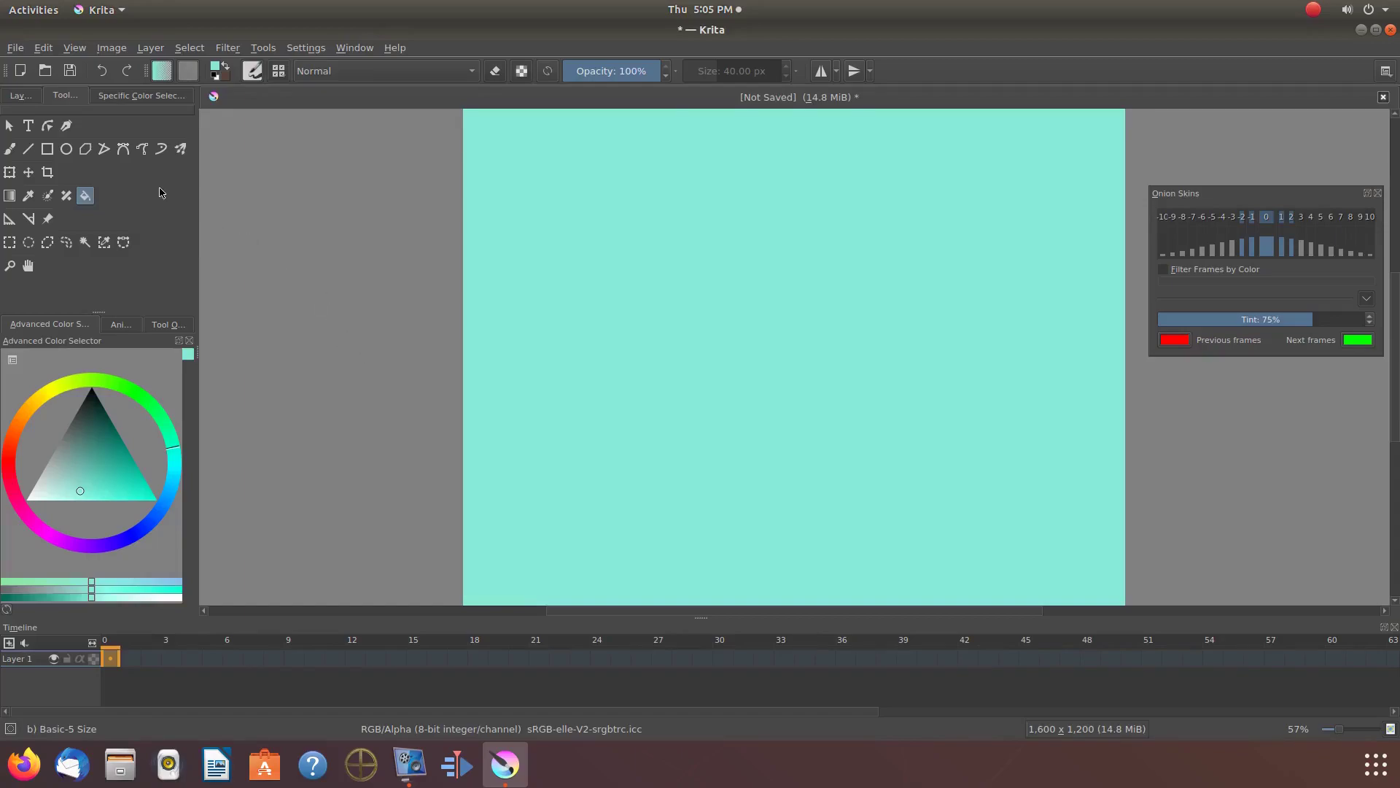
{"action": "left_click", "coordinate": [20, 96]}
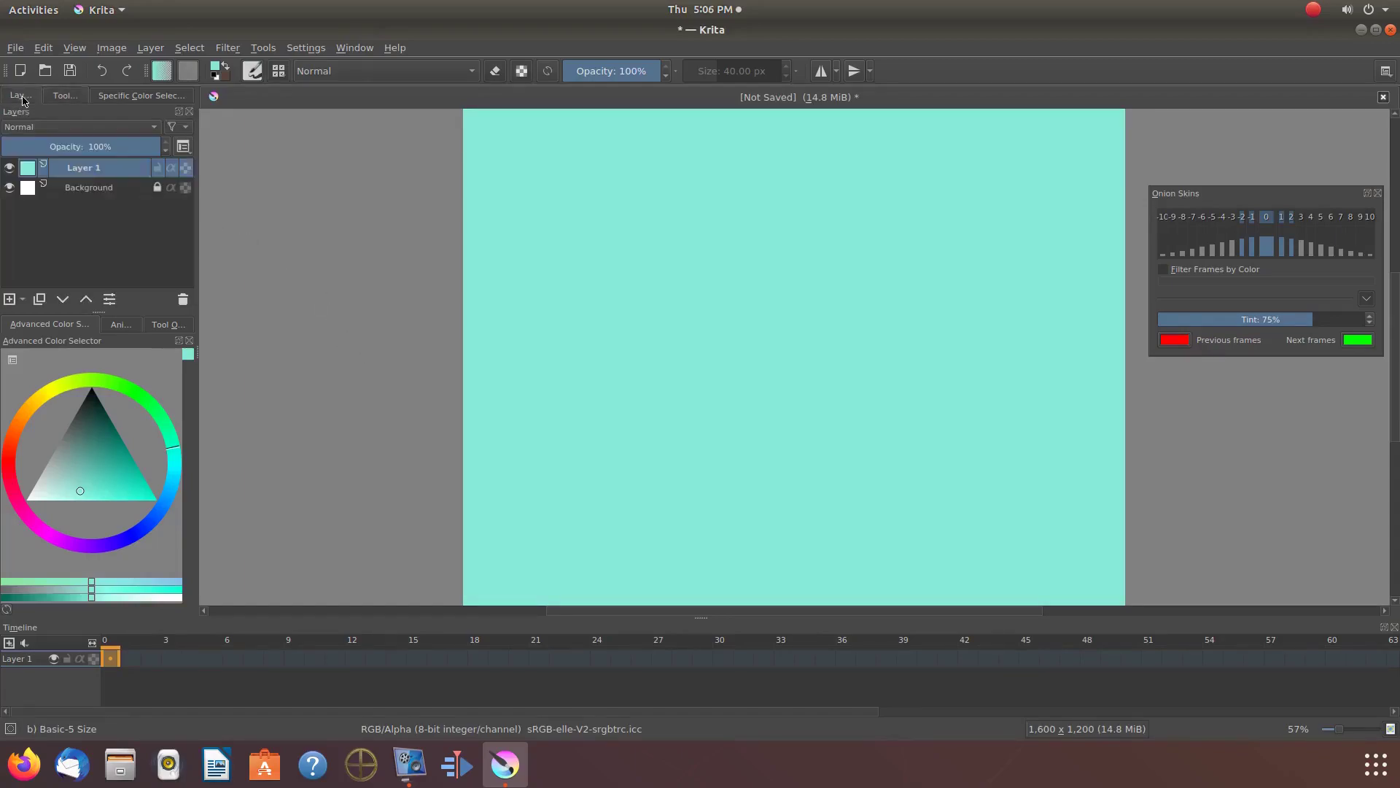
Step: Add an empty Layer 2 above the teal layer and pick the Text tool
{"action": "left_click", "coordinate": [10, 300]}
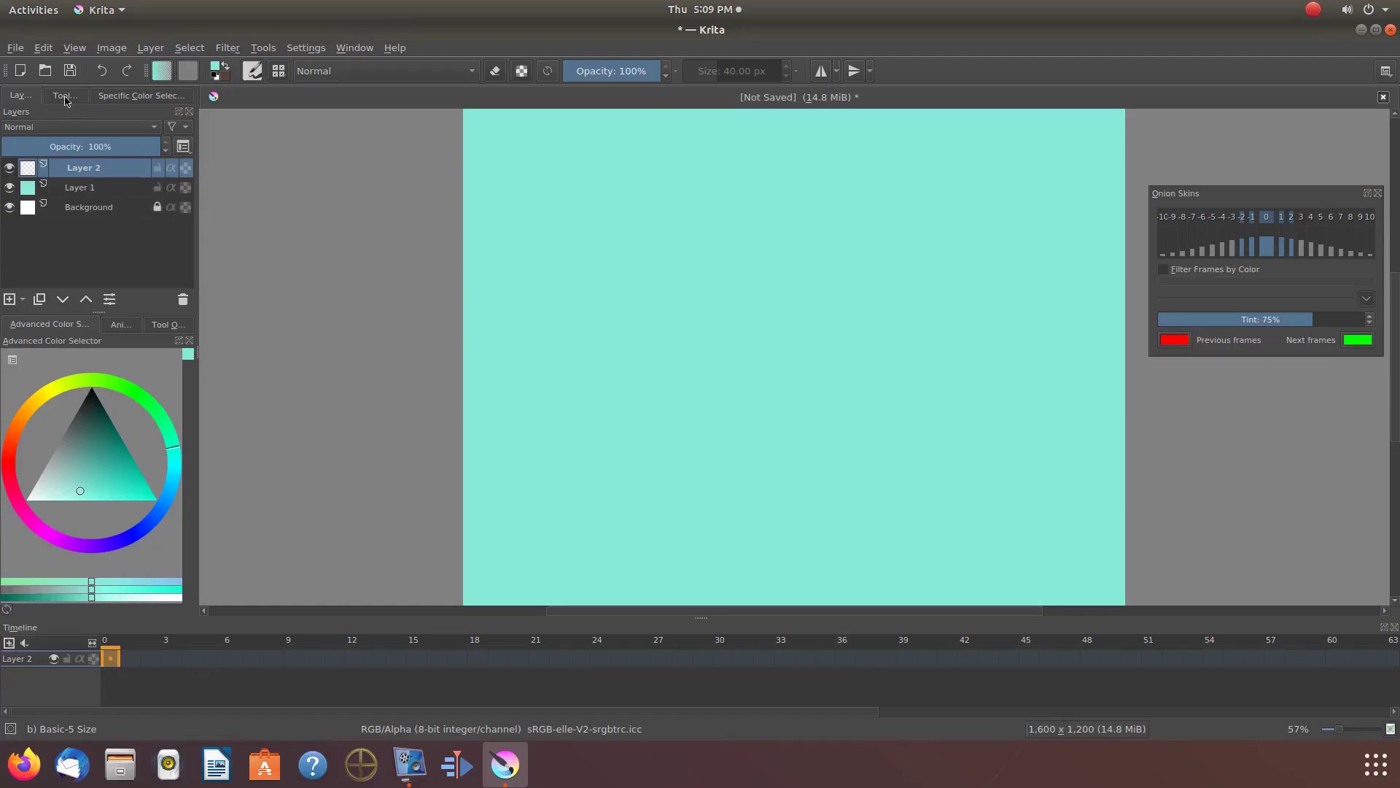
{"action": "left_click", "coordinate": [66, 96]}
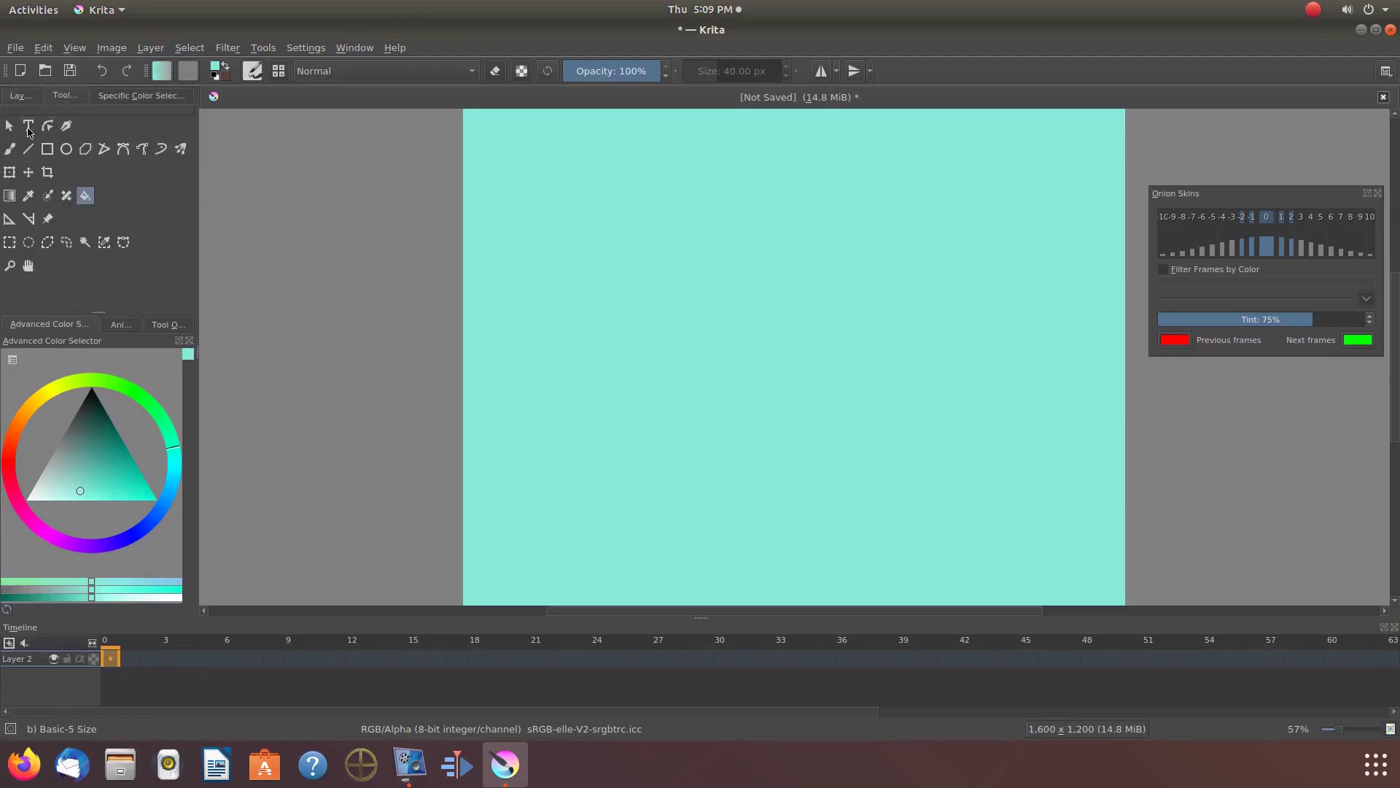
{"action": "left_click", "coordinate": [29, 131]}
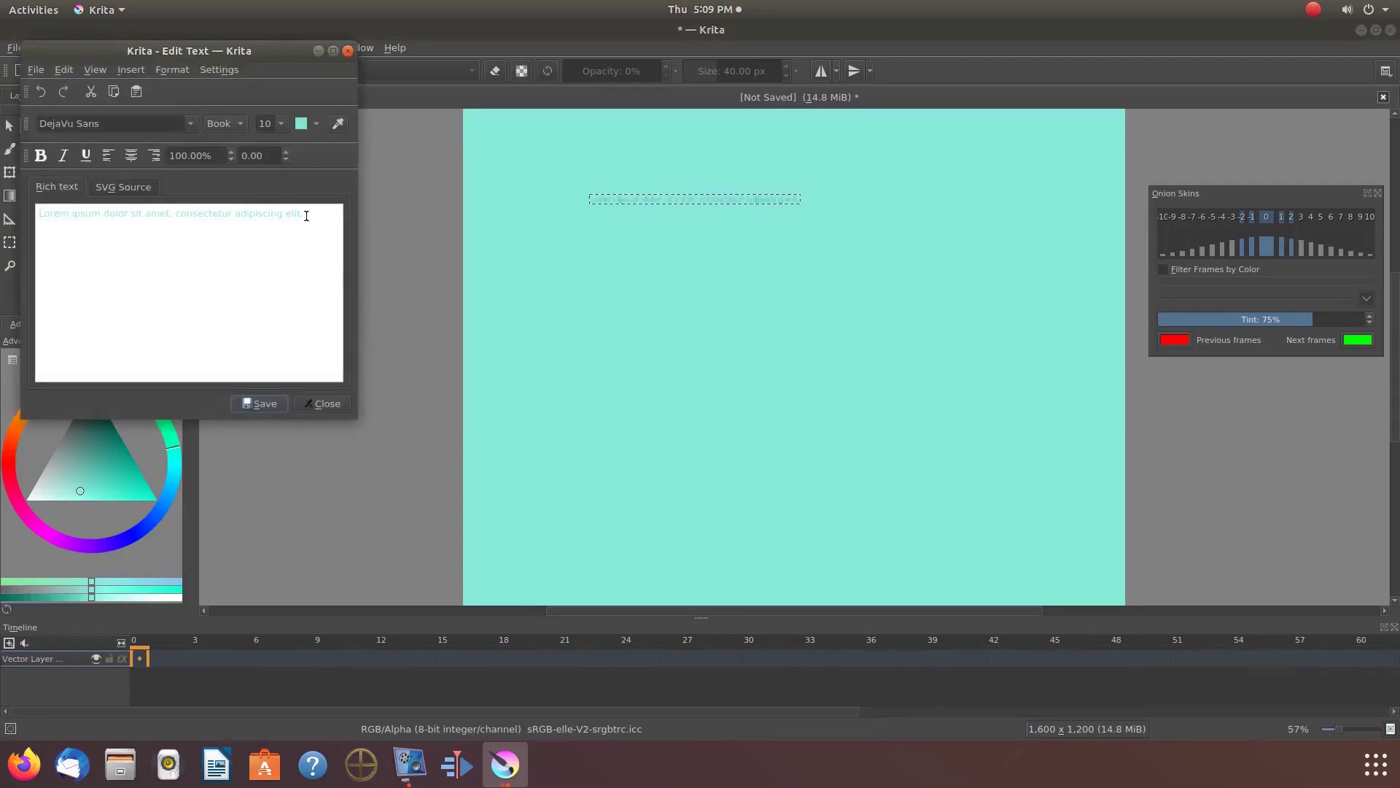
Step: Replace the Lorem ipsum placeholder with 'This is Redfeather' in dark red, size 72, and apply it
{"action": "left_click_drag", "start_coordinate": [303, 215], "coordinate": [34, 216]}
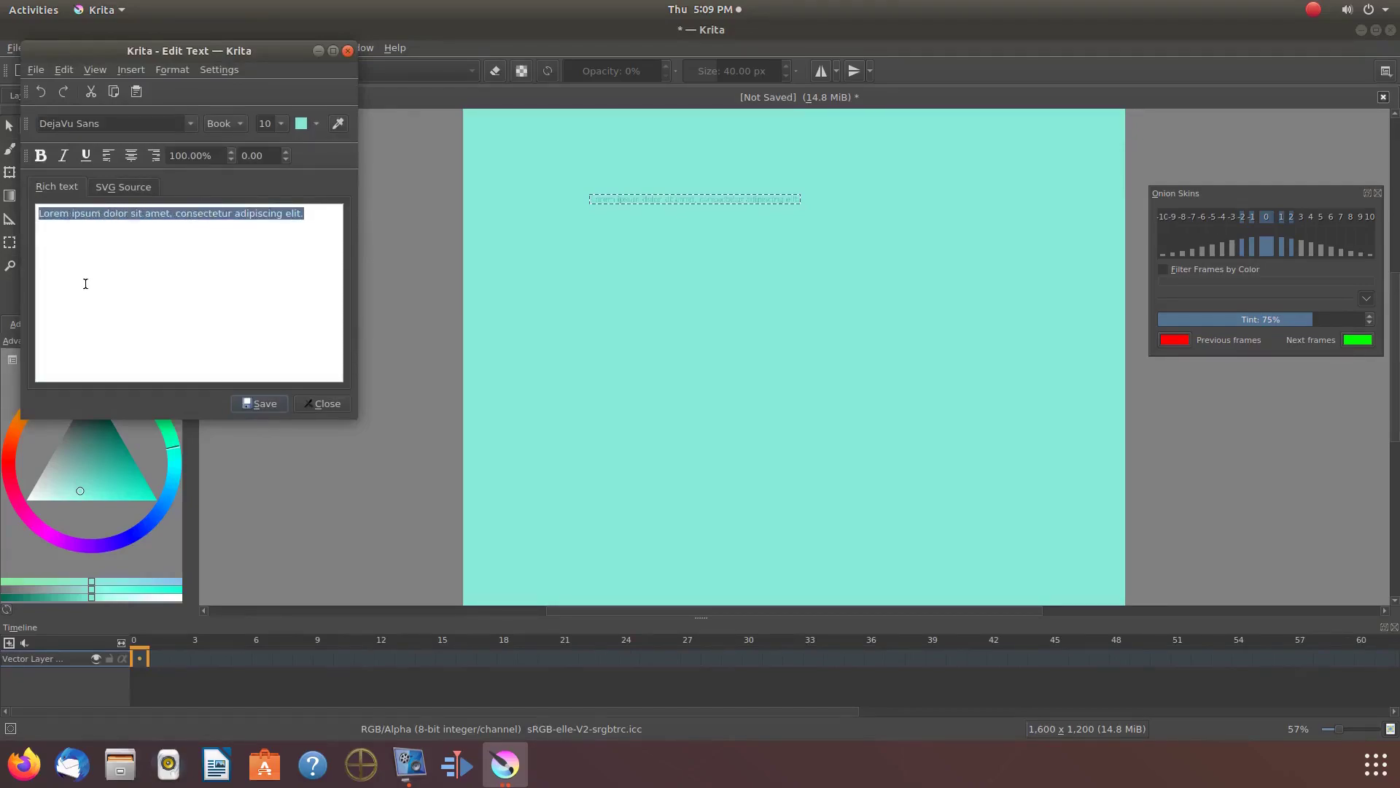
{"action": "type", "text": "This is Redfeather"}
{"action": "left_click", "coordinate": [315, 124]}
{"action": "left_click", "coordinate": [340, 151]}
{"action": "left_click", "coordinate": [281, 123]}
{"action": "left_click", "coordinate": [268, 248]}
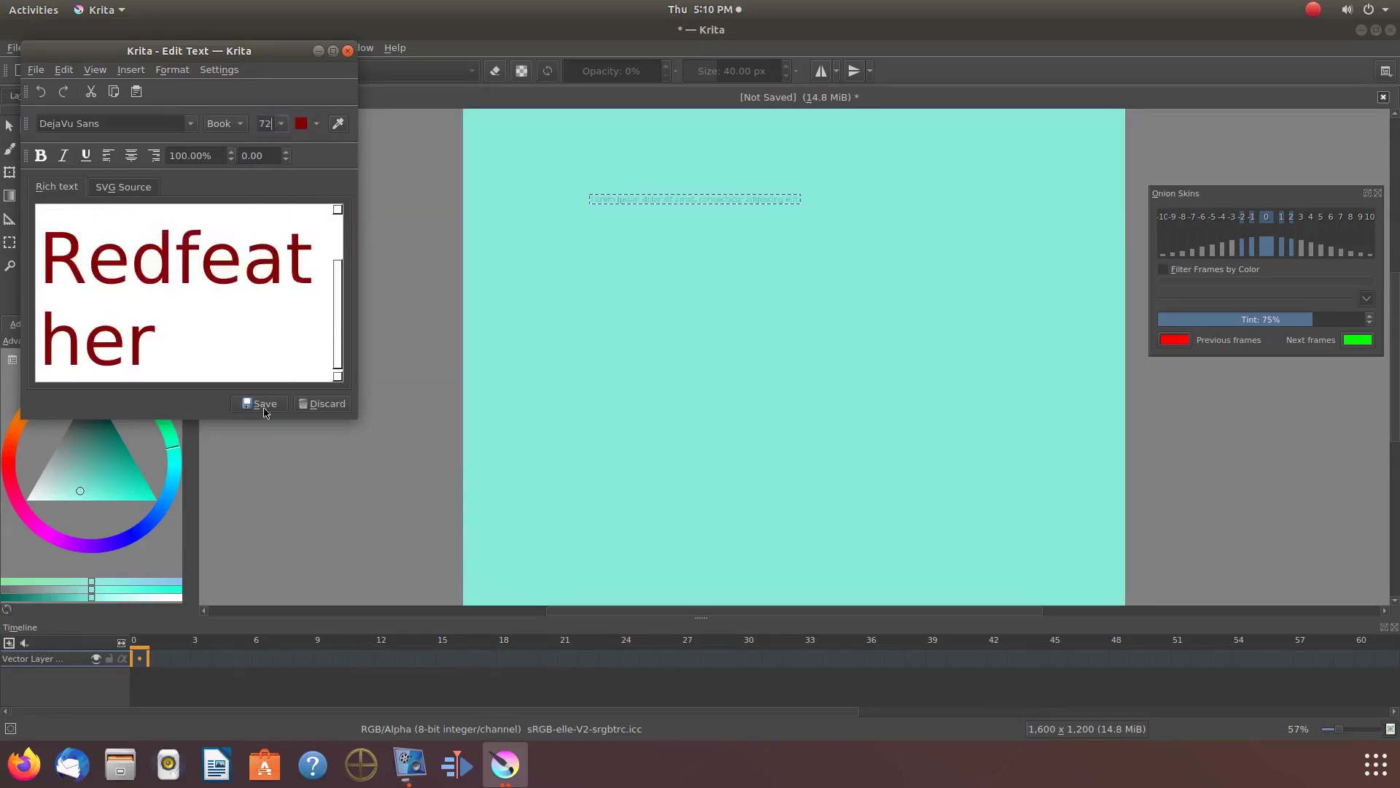
{"action": "left_click", "coordinate": [265, 407]}
{"action": "left_click", "coordinate": [321, 405]}
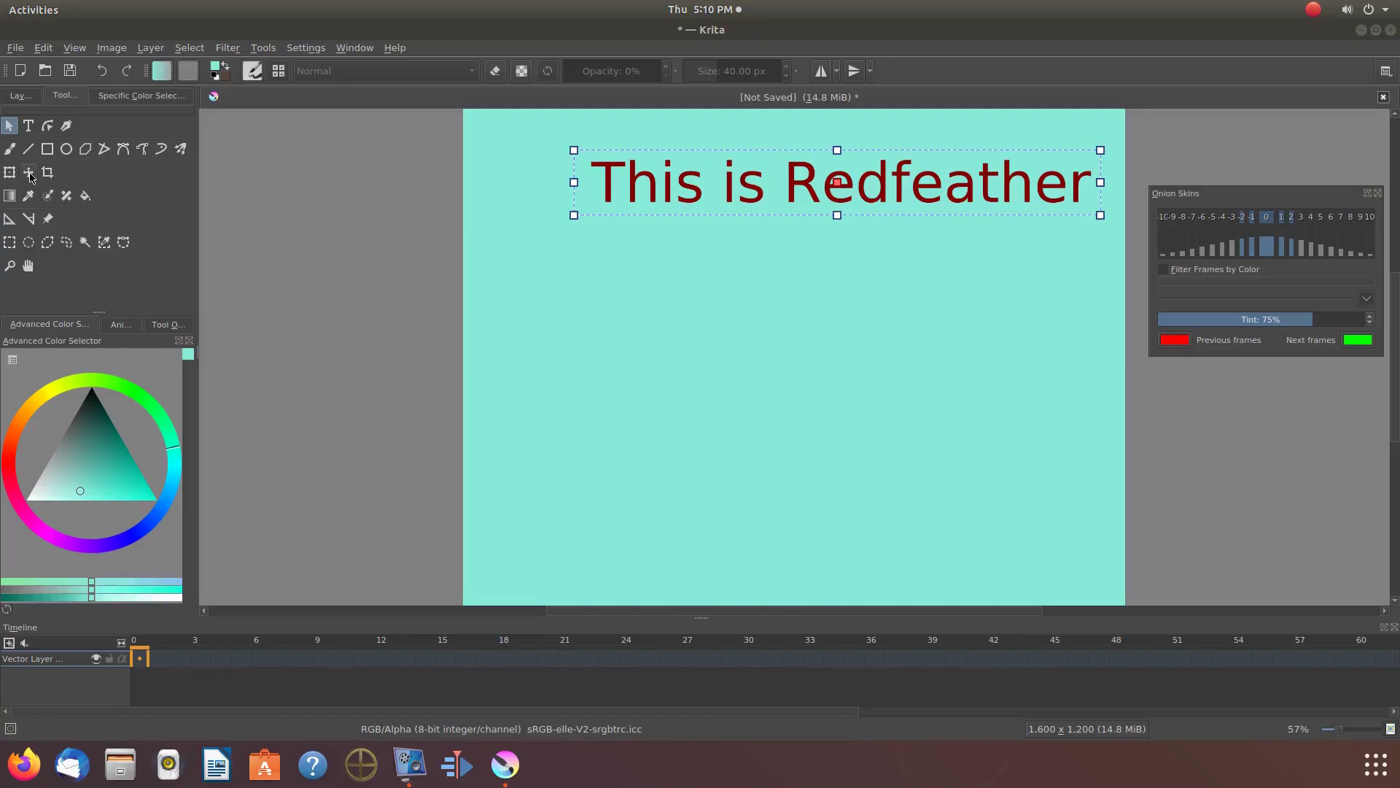
Step: Use the Move tool to drag the Redfeather text down and left into the upper middle
{"action": "left_click", "coordinate": [29, 175]}
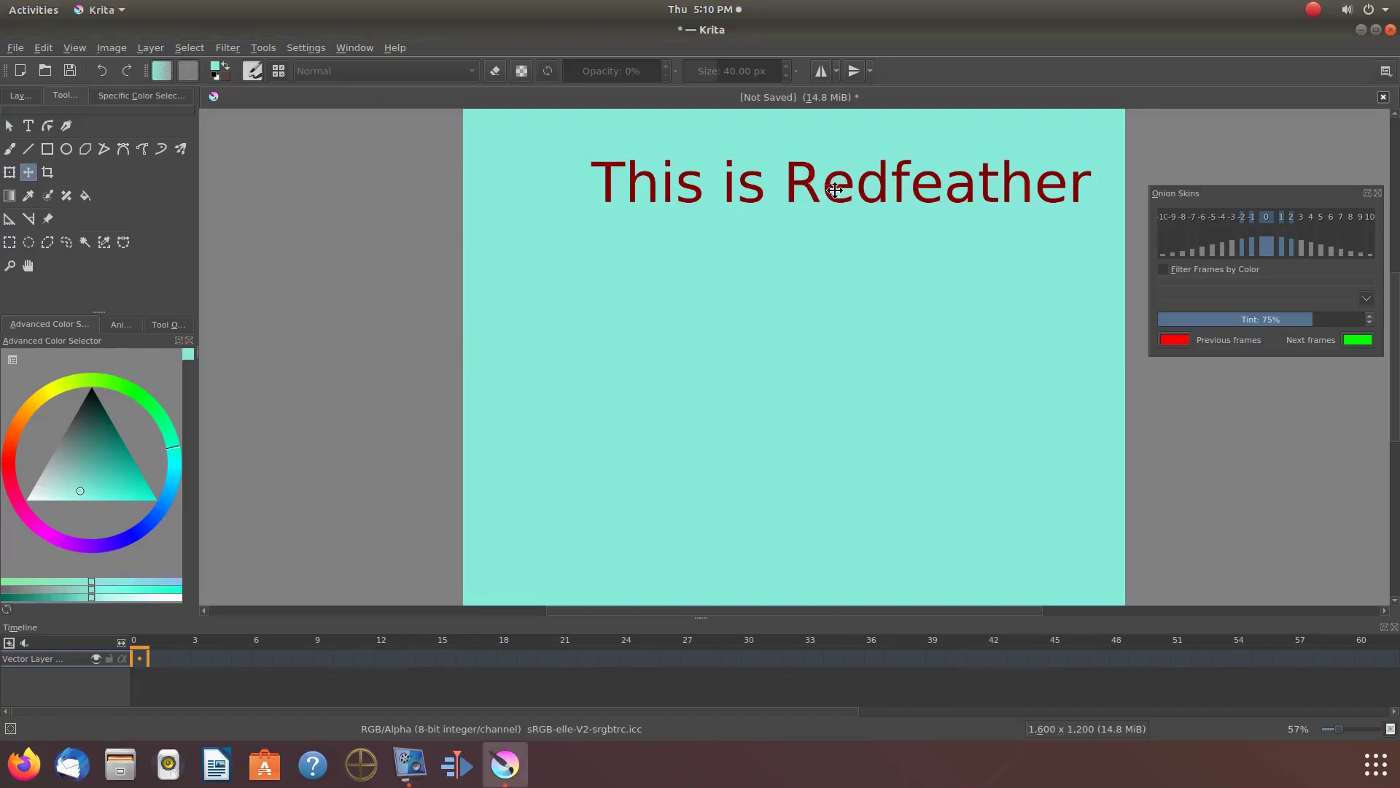
{"action": "left_click_drag", "start_coordinate": [837, 182], "coordinate": [801, 283]}
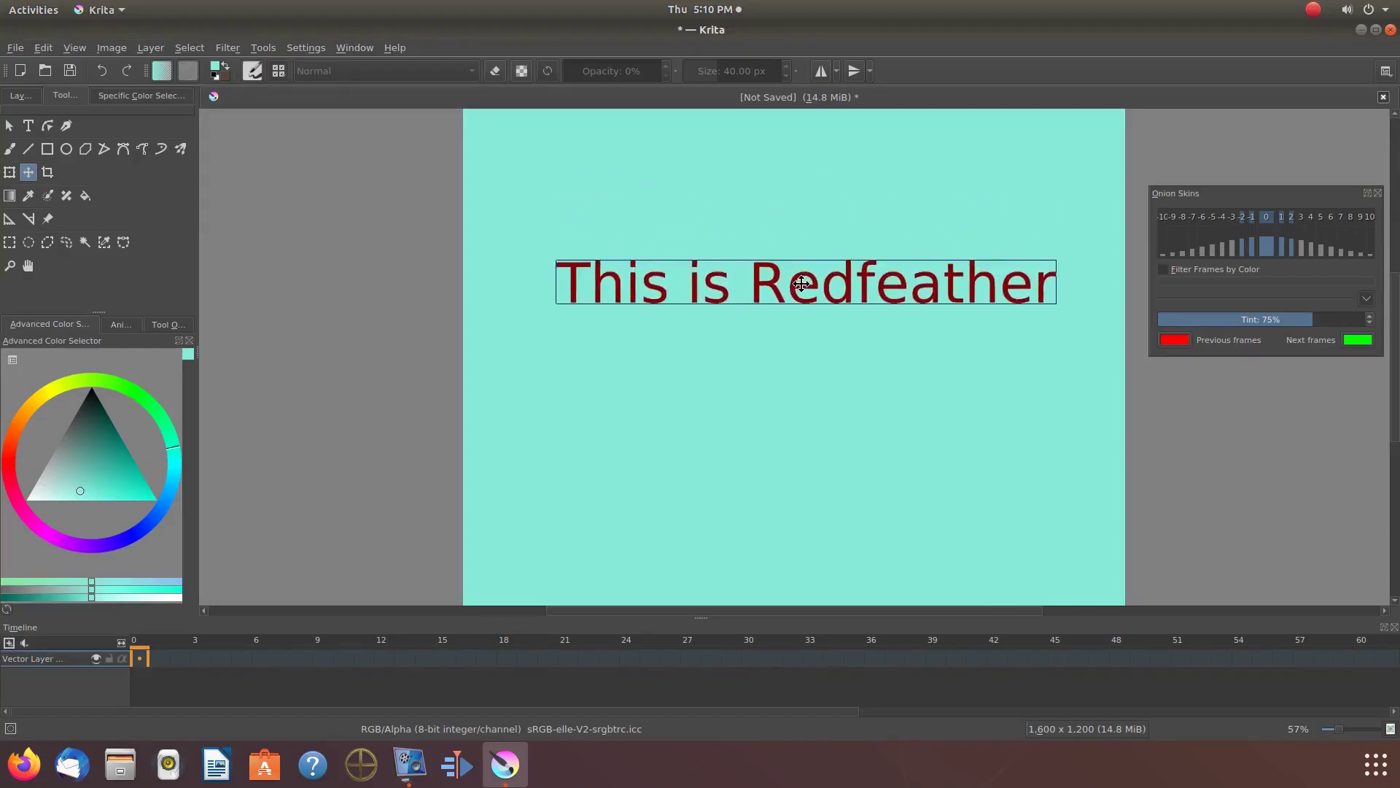
Step: Hide teal Layer 1 and merge the Redfeather vector layer down into Layer 2
{"action": "left_click", "coordinate": [8, 173]}
{"action": "left_click", "coordinate": [21, 94]}
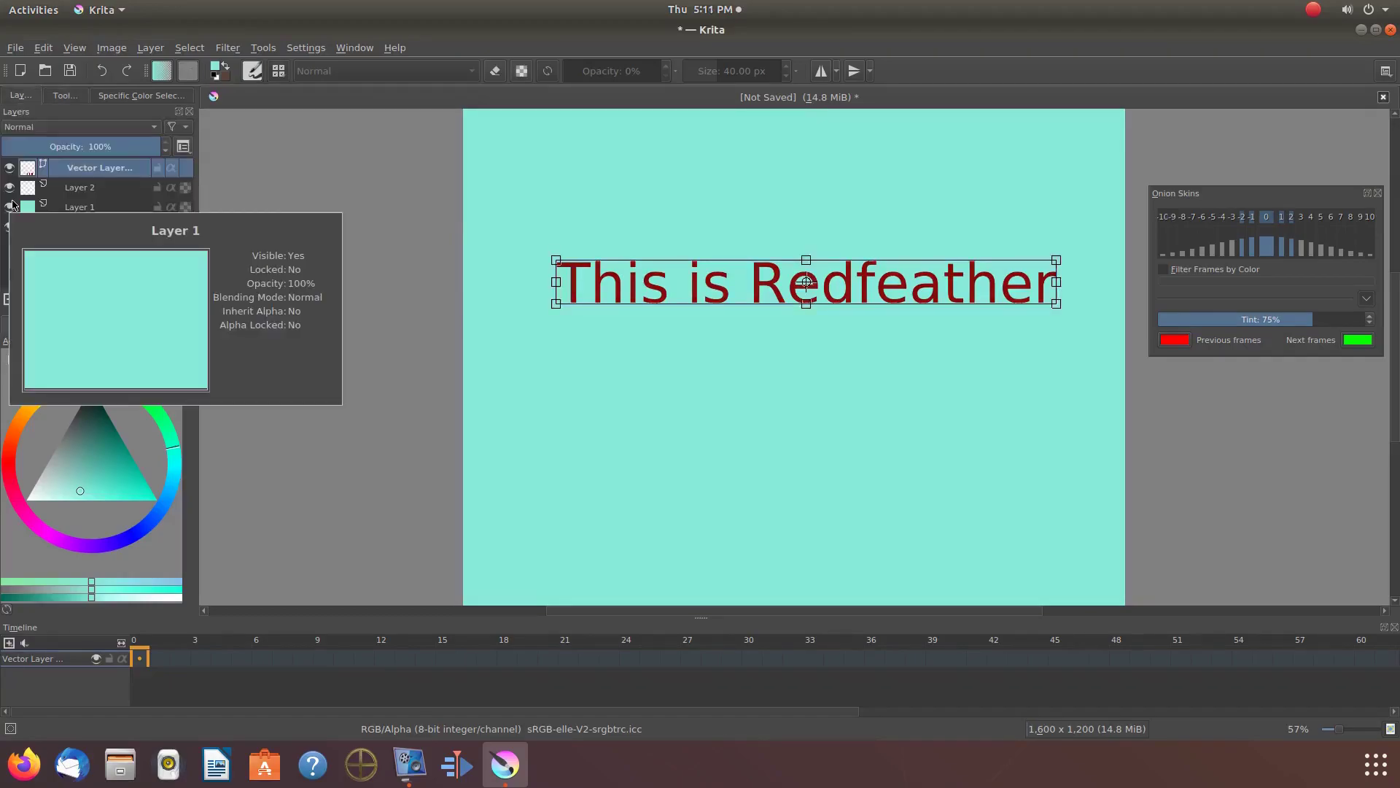
{"action": "left_click", "coordinate": [10, 208]}
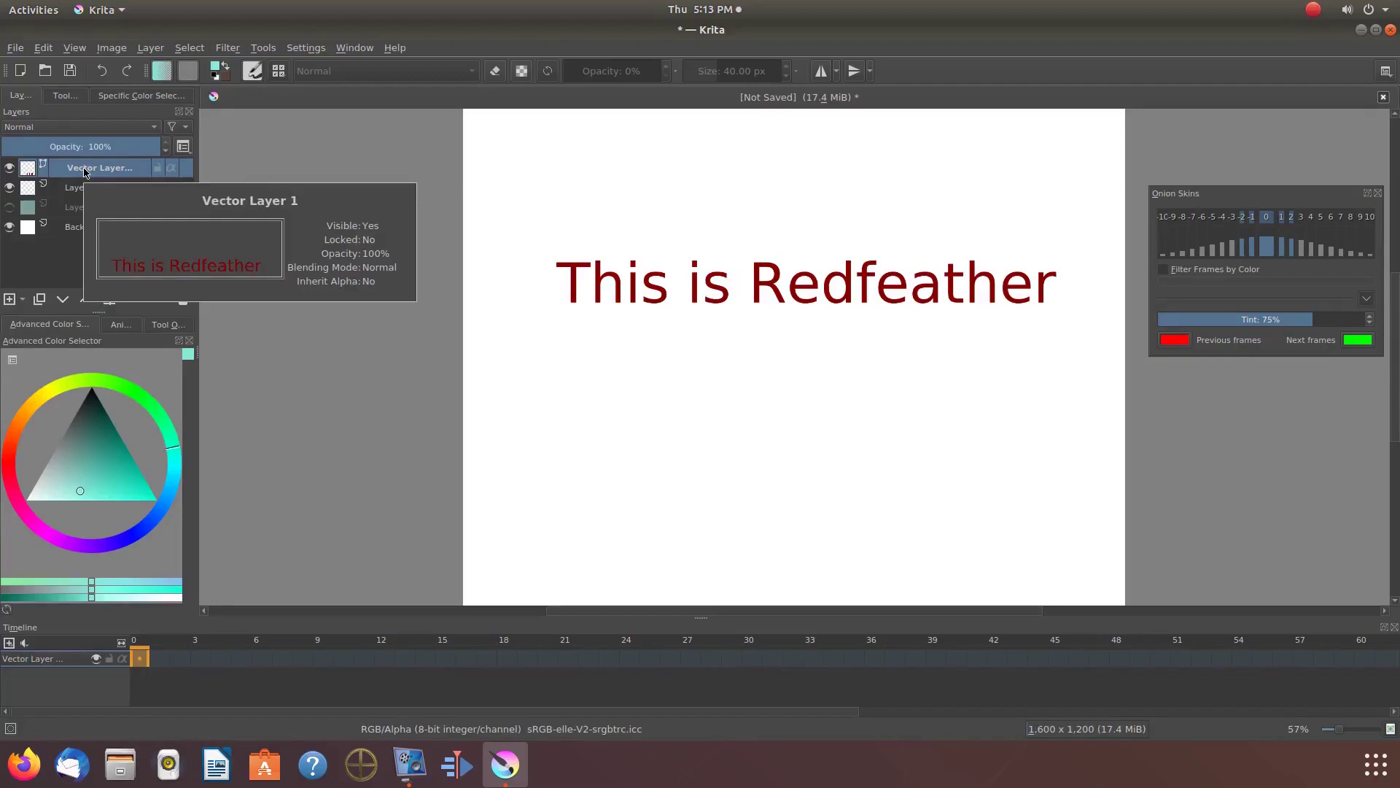
{"action": "right_click", "coordinate": [85, 172]}
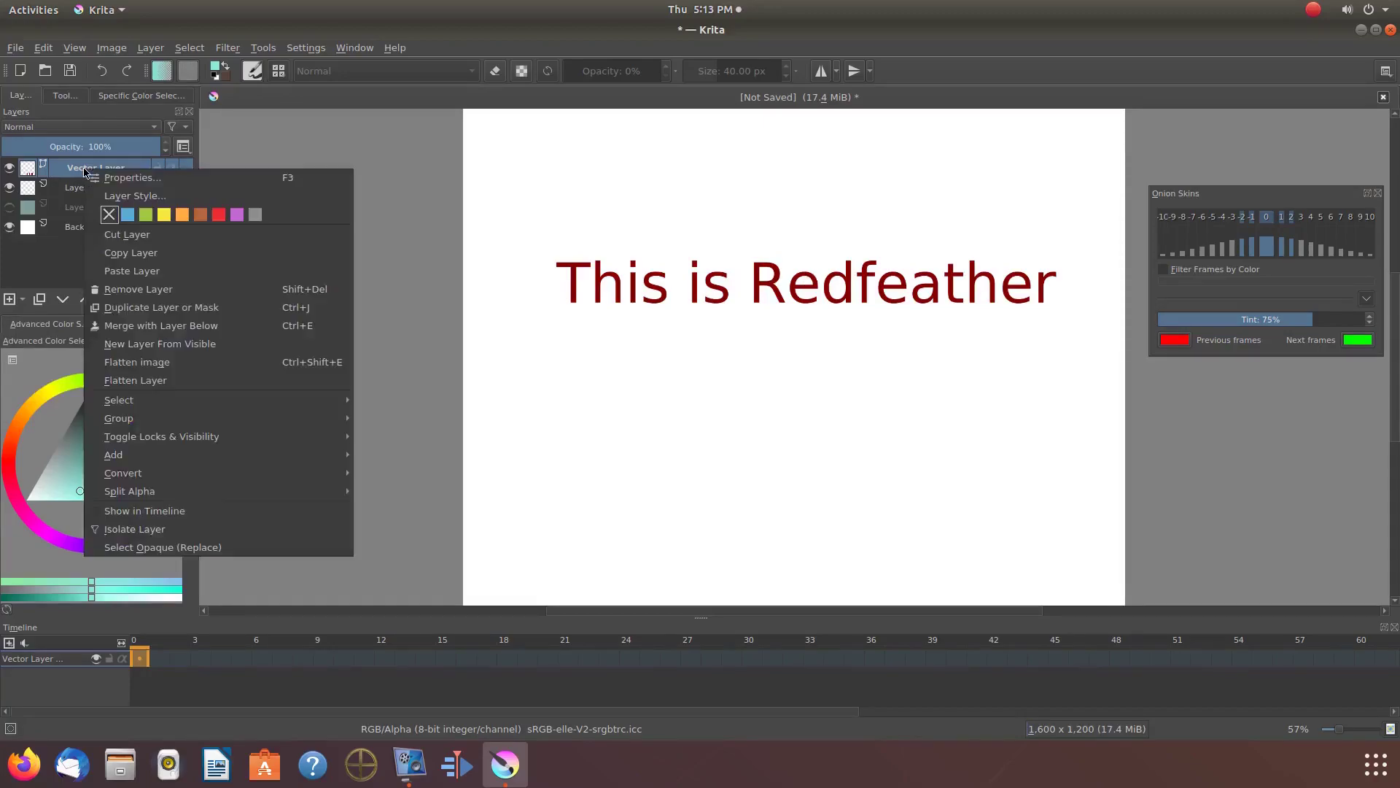
{"action": "left_click", "coordinate": [131, 330]}
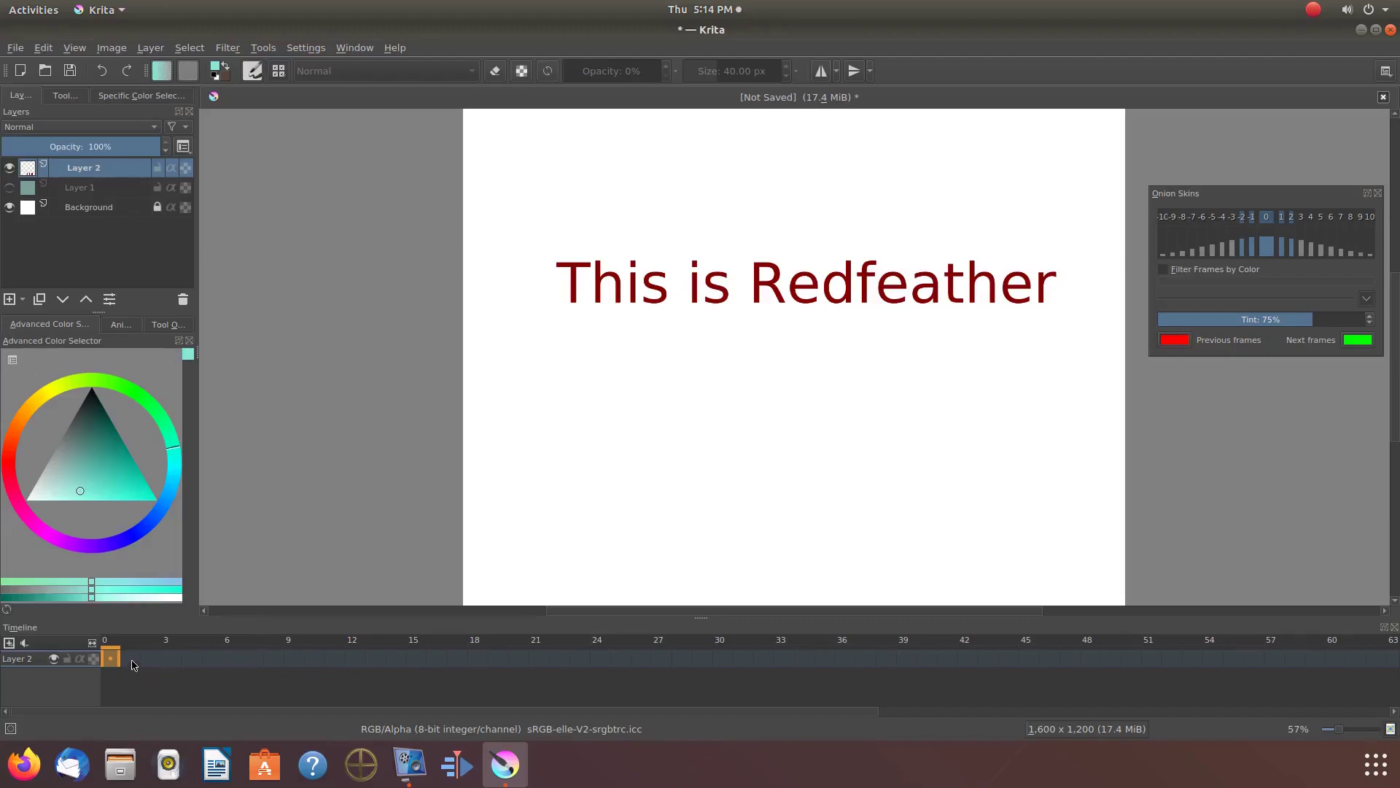
Step: Copy the Redfeather text frame into Layer 2's frames 1 through 12
{"action": "mouse_move", "coordinate": [133, 665]}
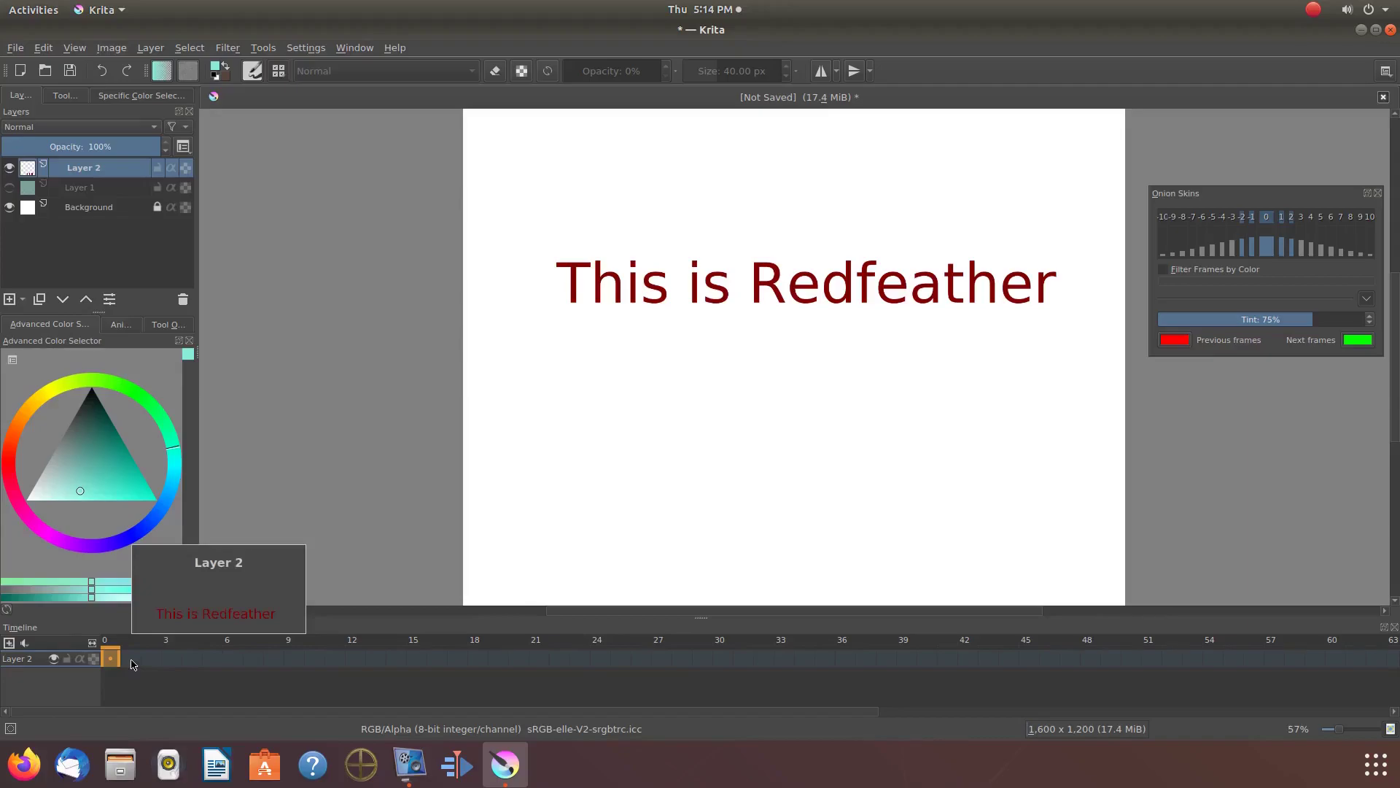
{"action": "right_click", "coordinate": [132, 664]}
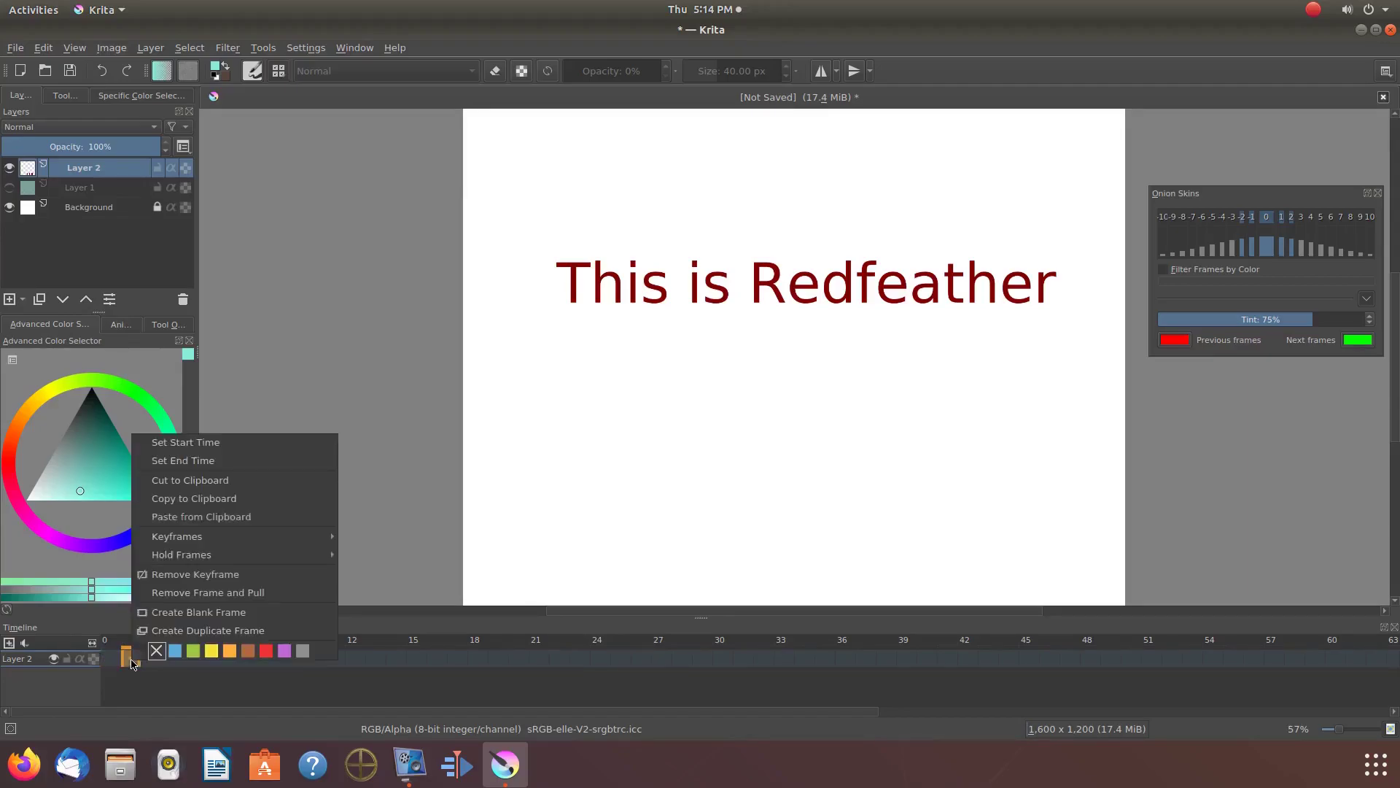
{"action": "left_click", "coordinate": [170, 631]}
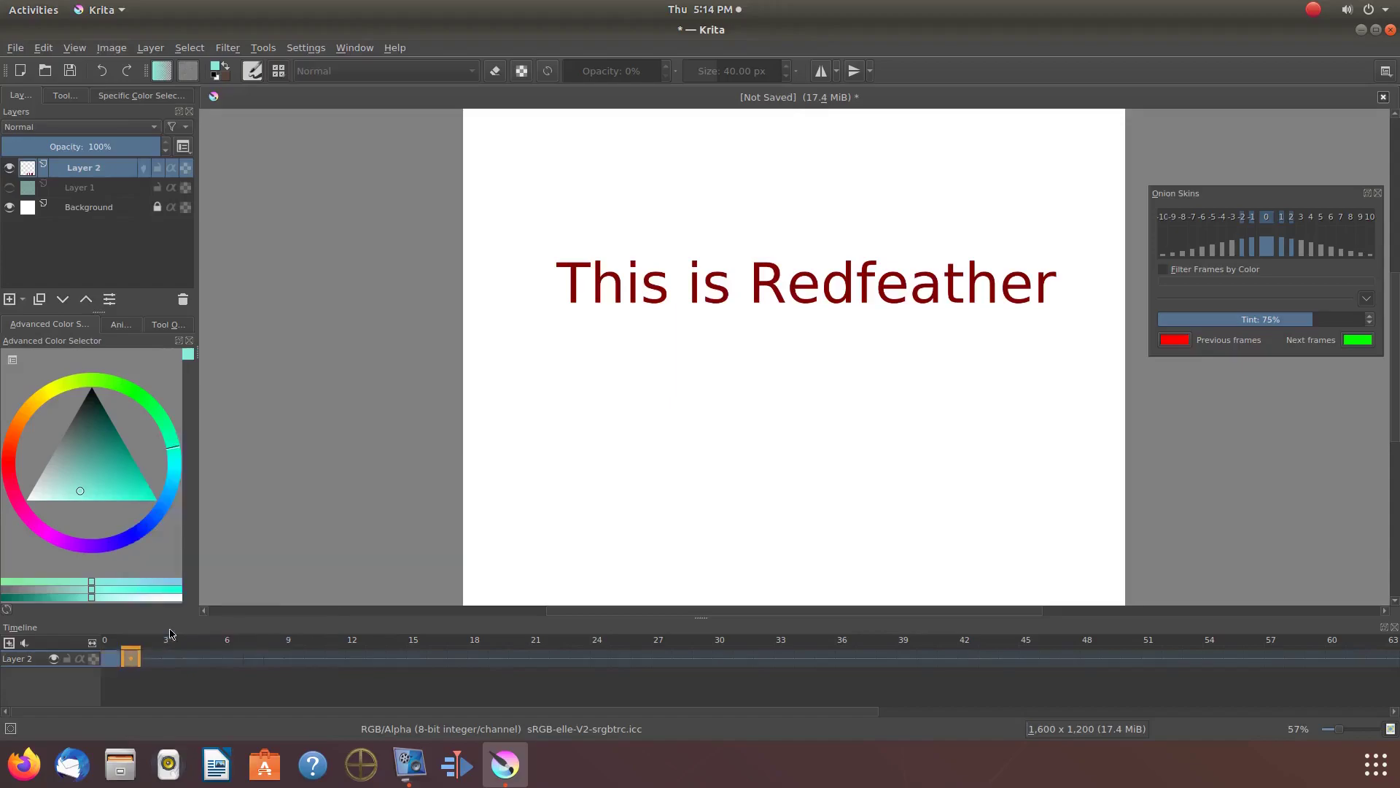
{"action": "right_click", "coordinate": [167, 659]}
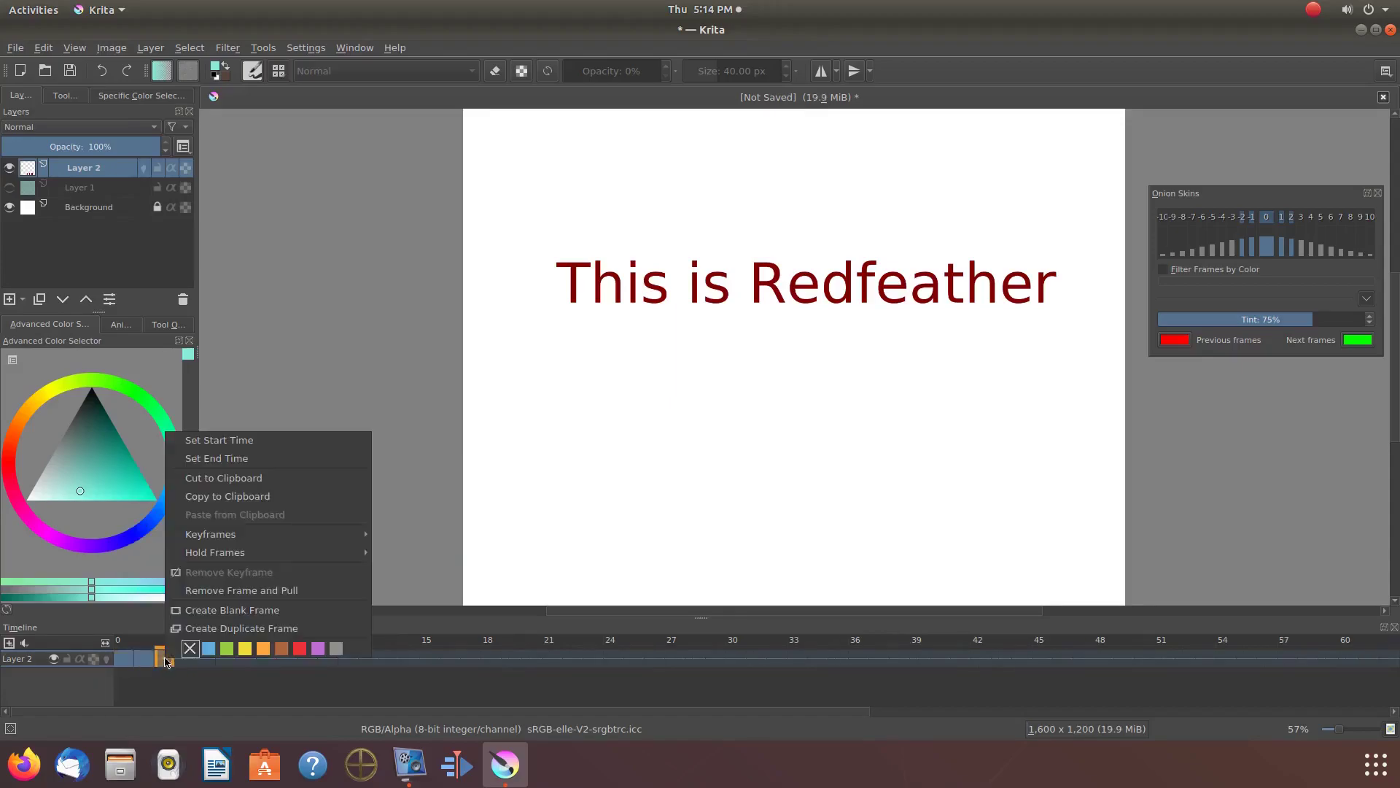
{"action": "left_click", "coordinate": [235, 628]}
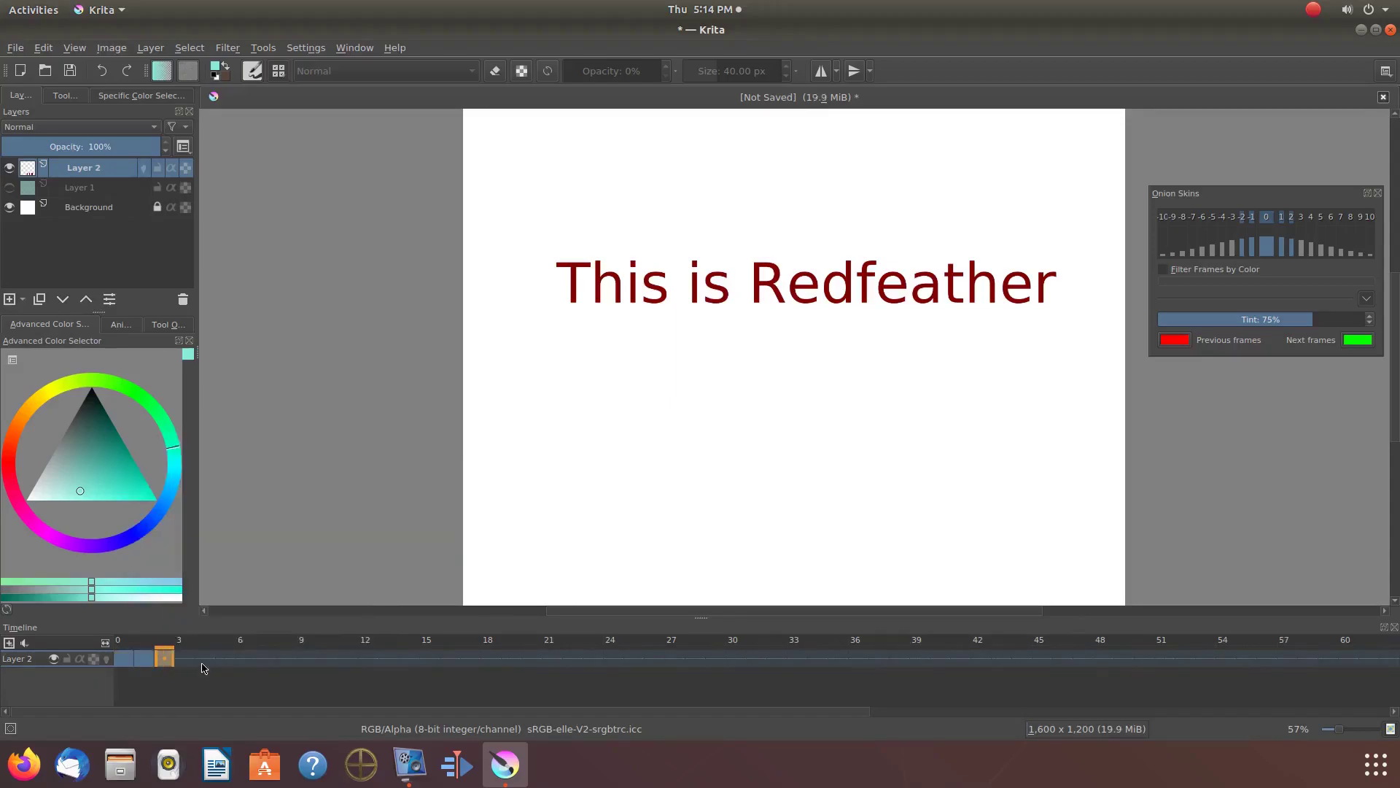
{"action": "right_click", "coordinate": [187, 663]}
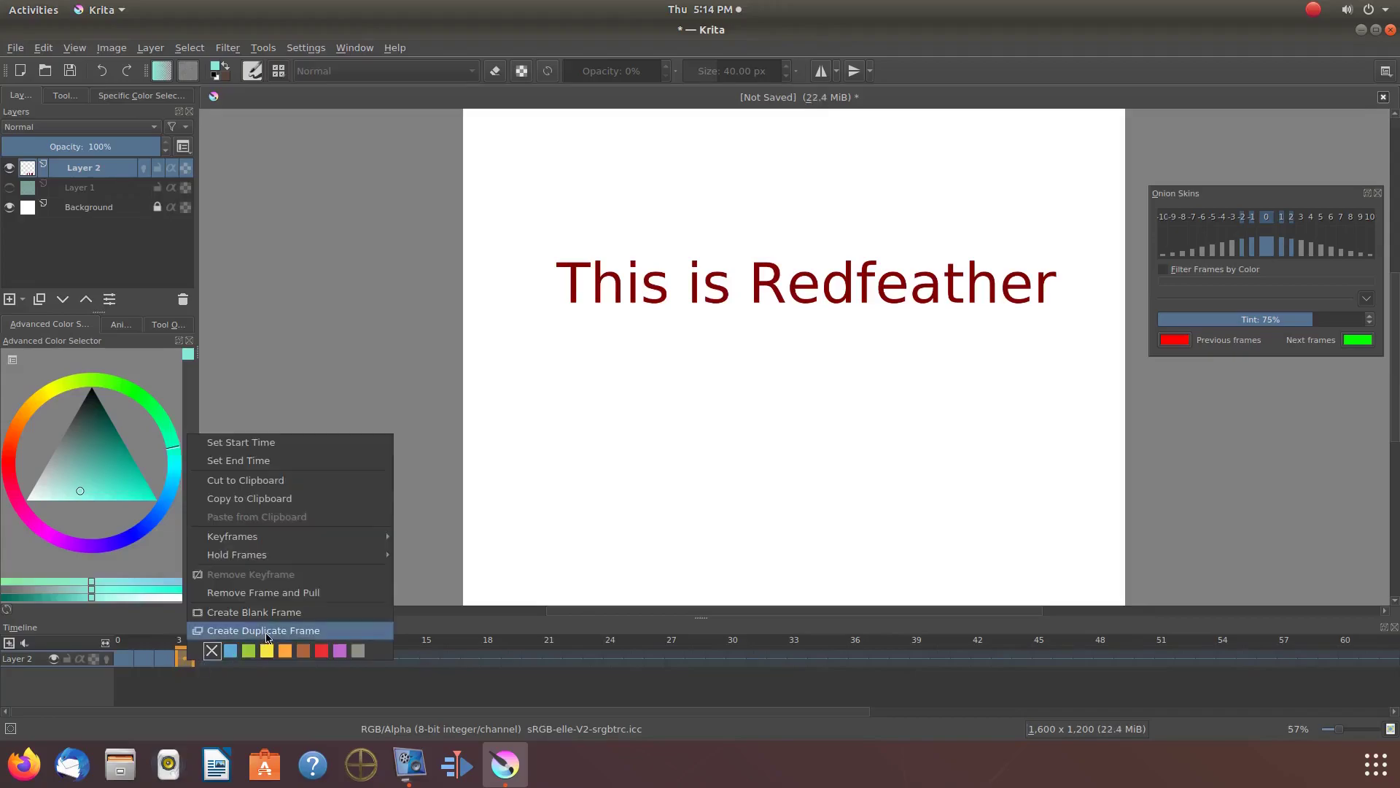
{"action": "left_click", "coordinate": [235, 629]}
{"action": "right_click", "coordinate": [207, 661]}
{"action": "left_click", "coordinate": [235, 630]}
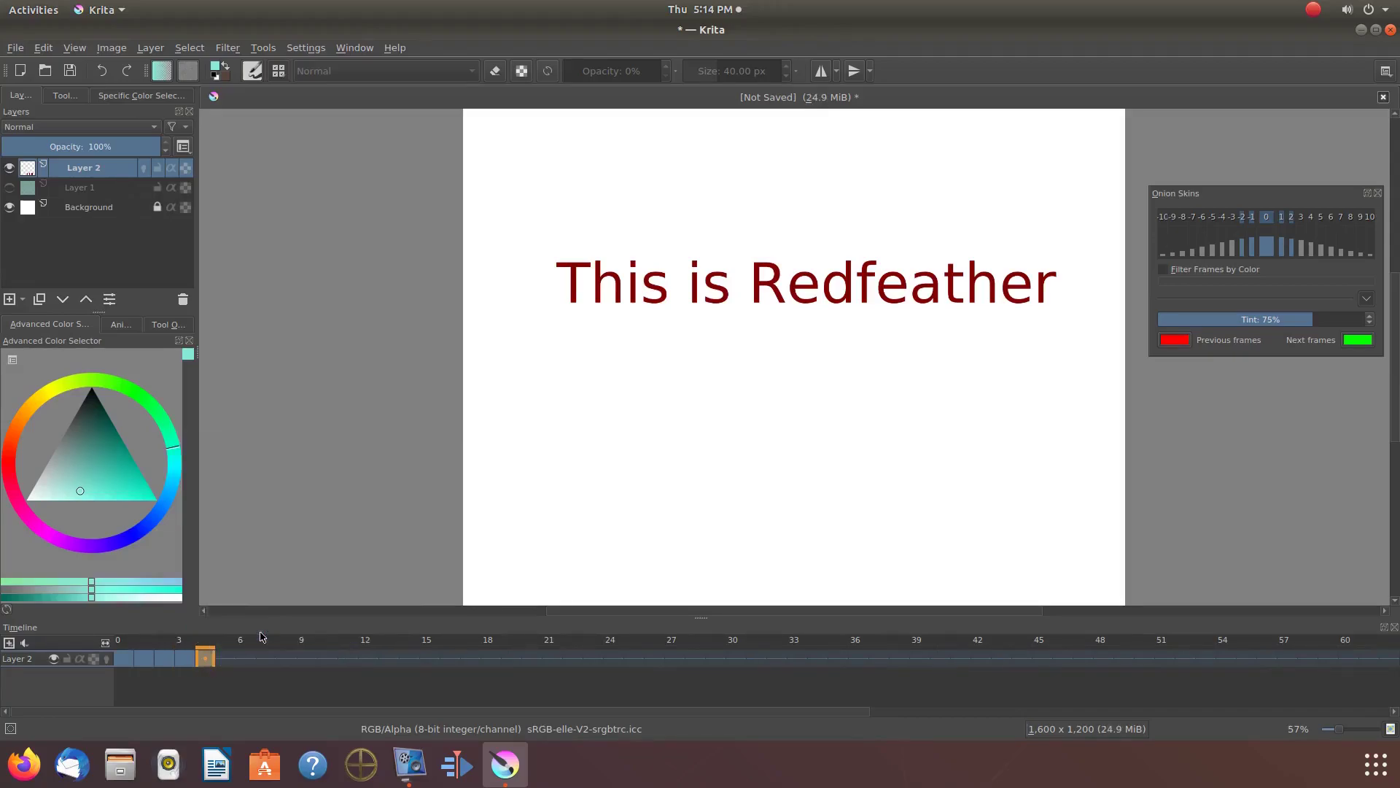
{"action": "right_click", "coordinate": [229, 663]}
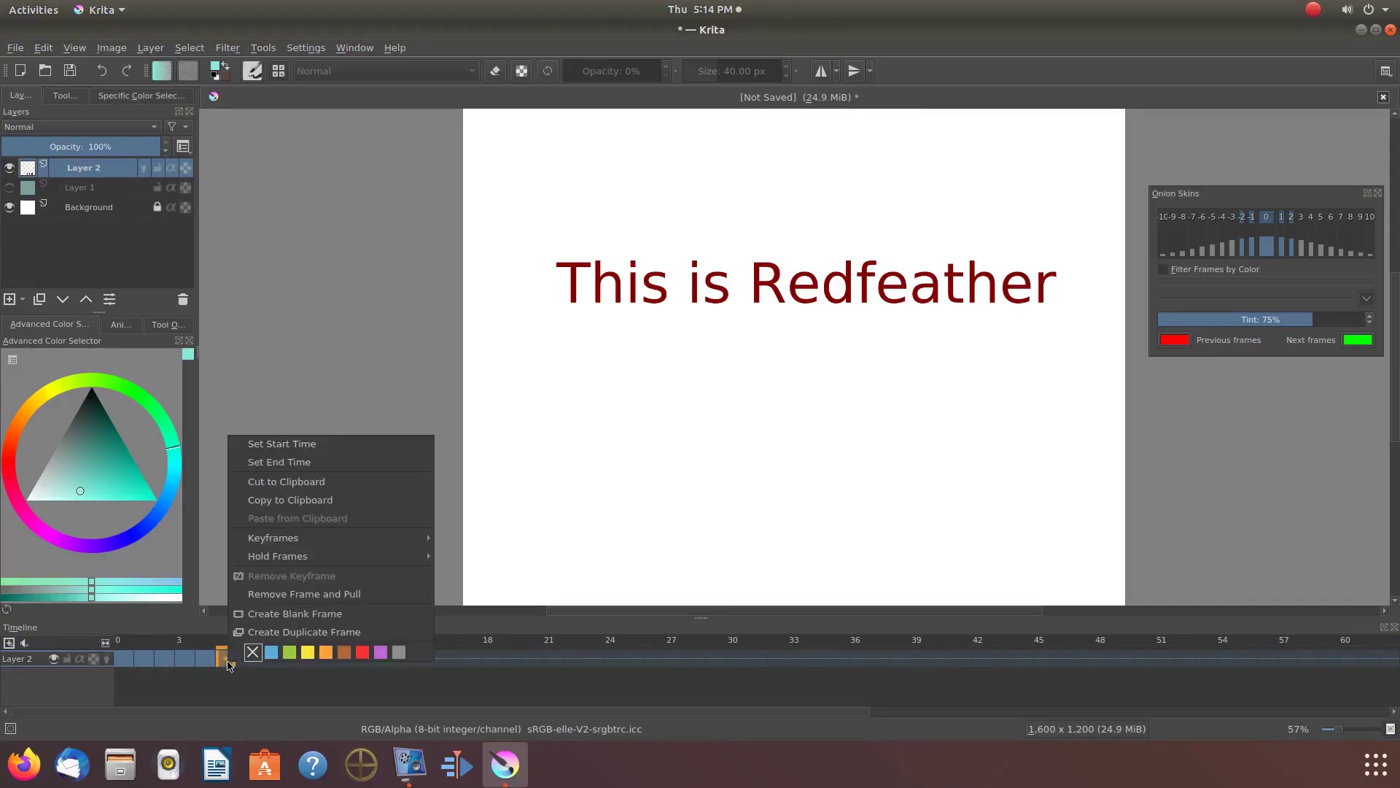
{"action": "left_click", "coordinate": [298, 632]}
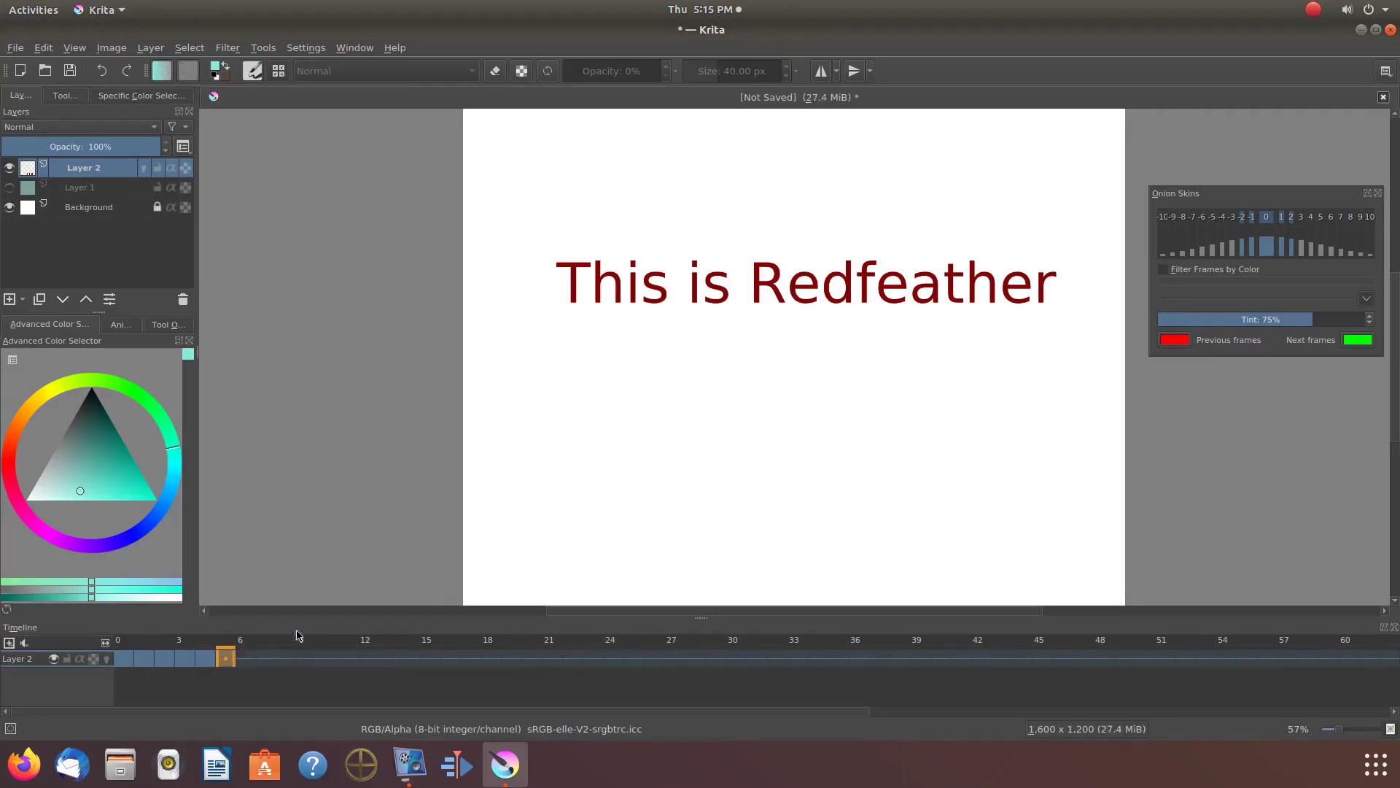
{"action": "right_click", "coordinate": [245, 662]}
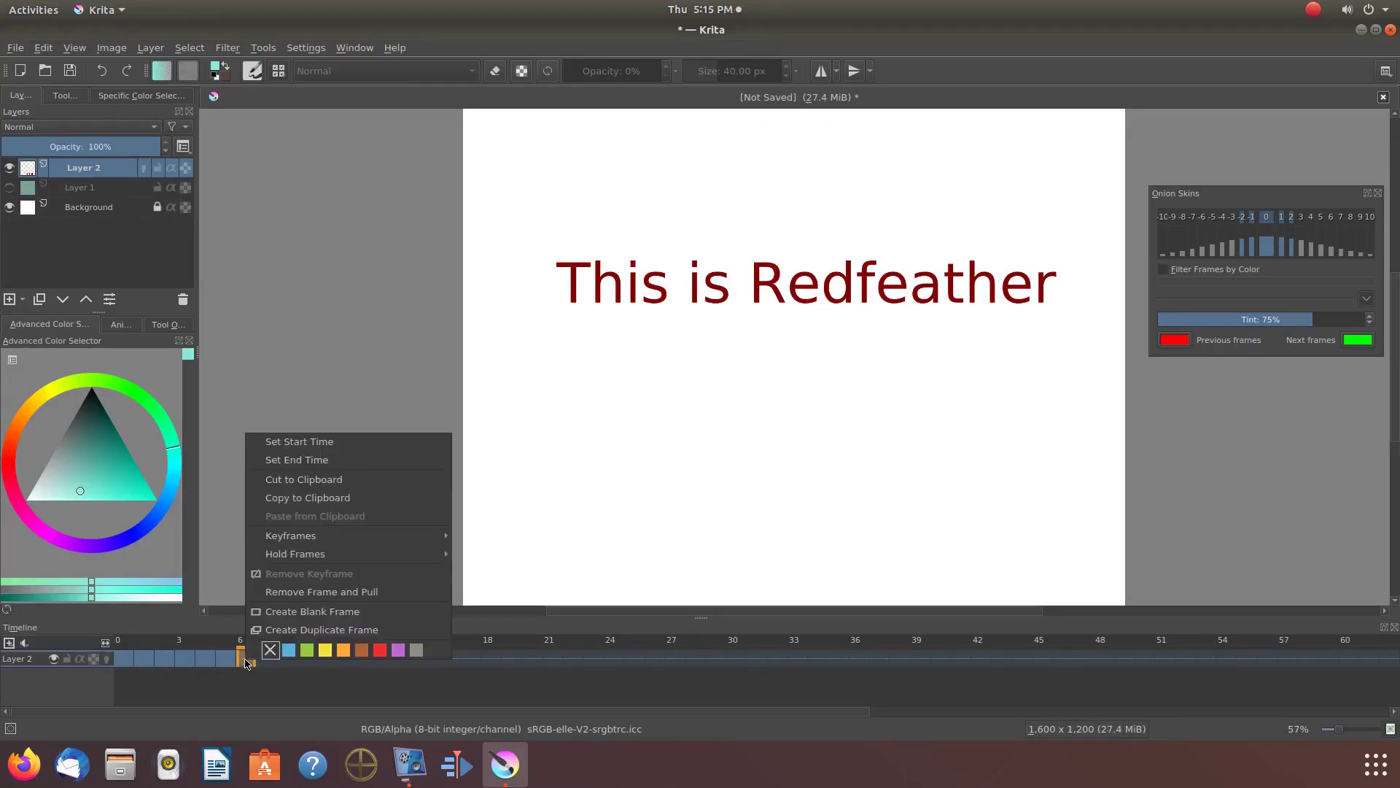
{"action": "left_click", "coordinate": [326, 632]}
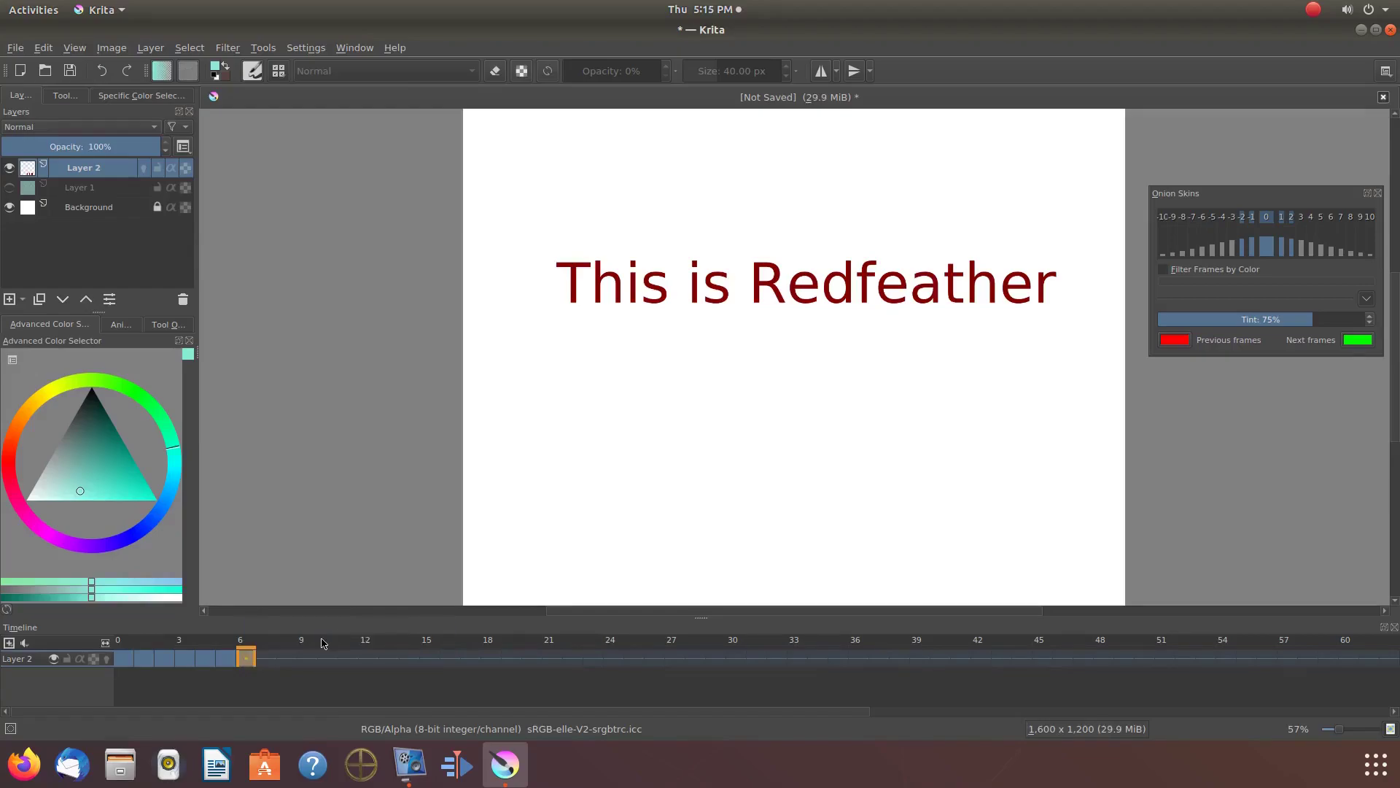
{"action": "right_click", "coordinate": [266, 663]}
{"action": "left_click", "coordinate": [337, 632]}
{"action": "right_click", "coordinate": [292, 659]}
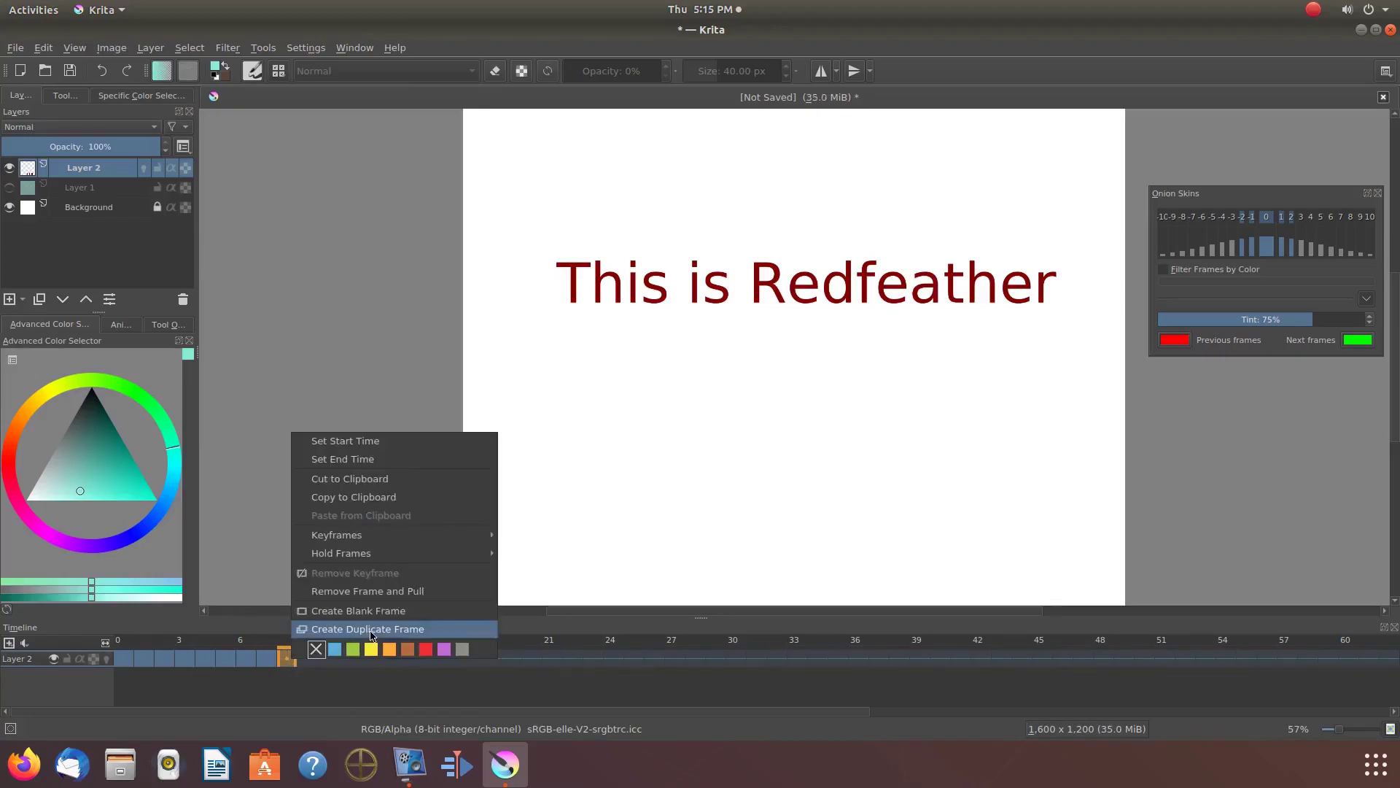
{"action": "left_click", "coordinate": [343, 630]}
{"action": "right_click", "coordinate": [311, 660]}
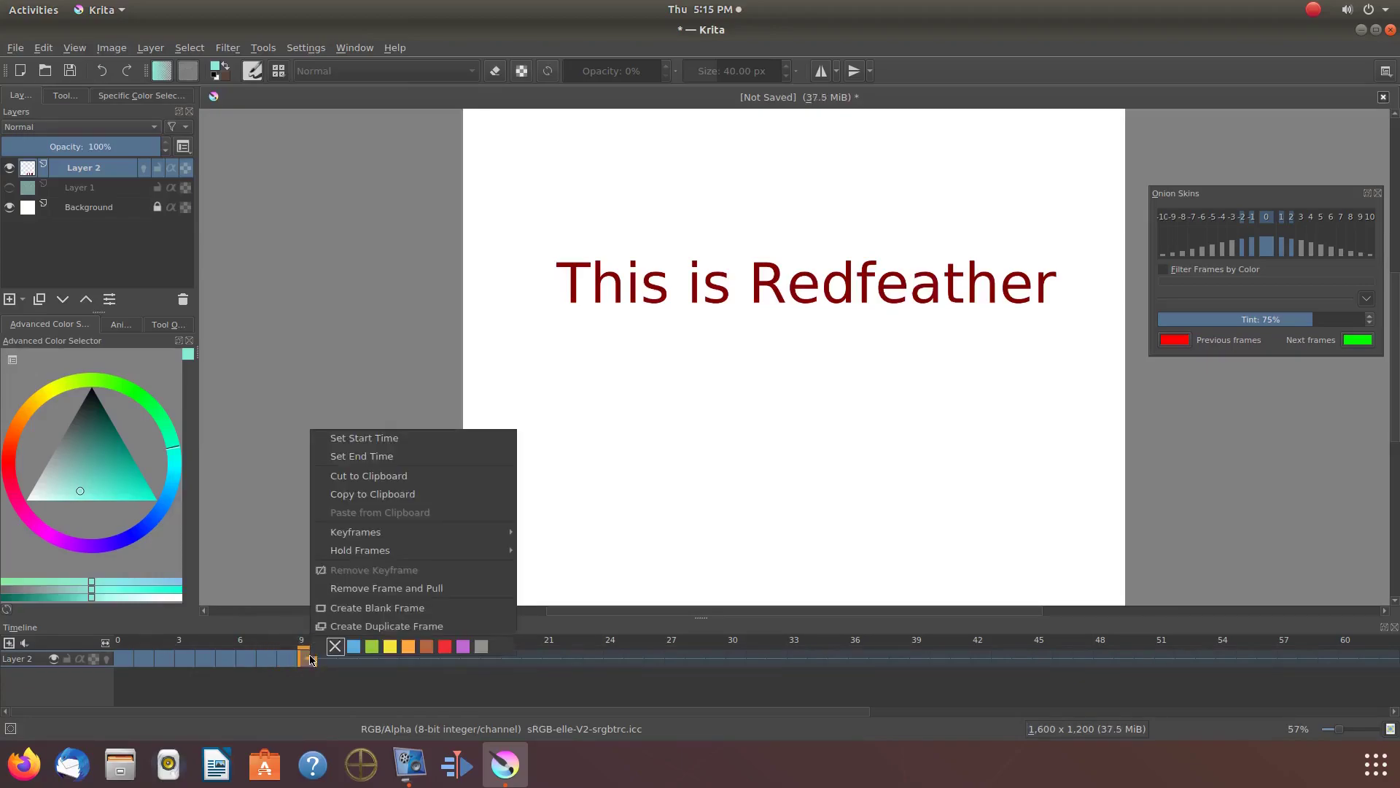
{"action": "left_click", "coordinate": [394, 629]}
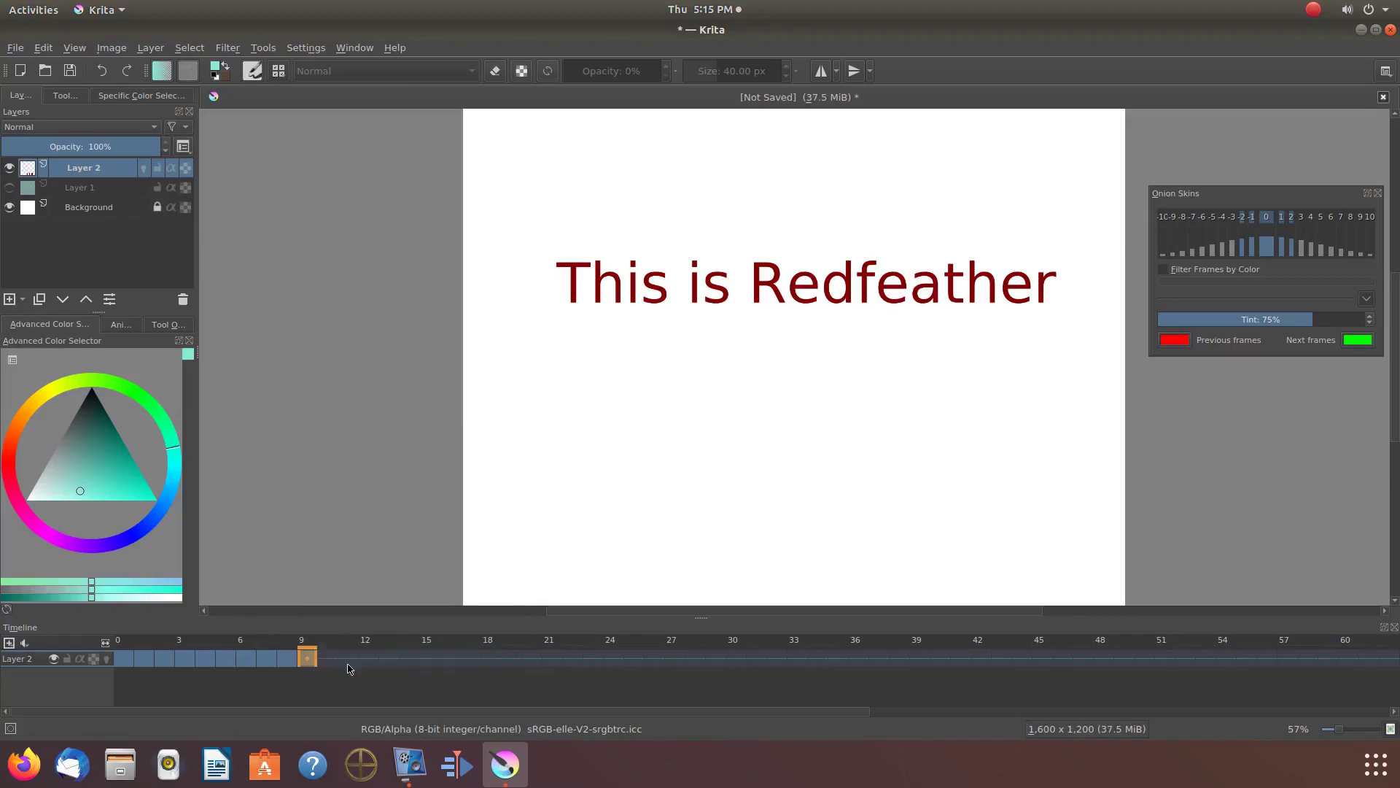
{"action": "right_click", "coordinate": [330, 660]}
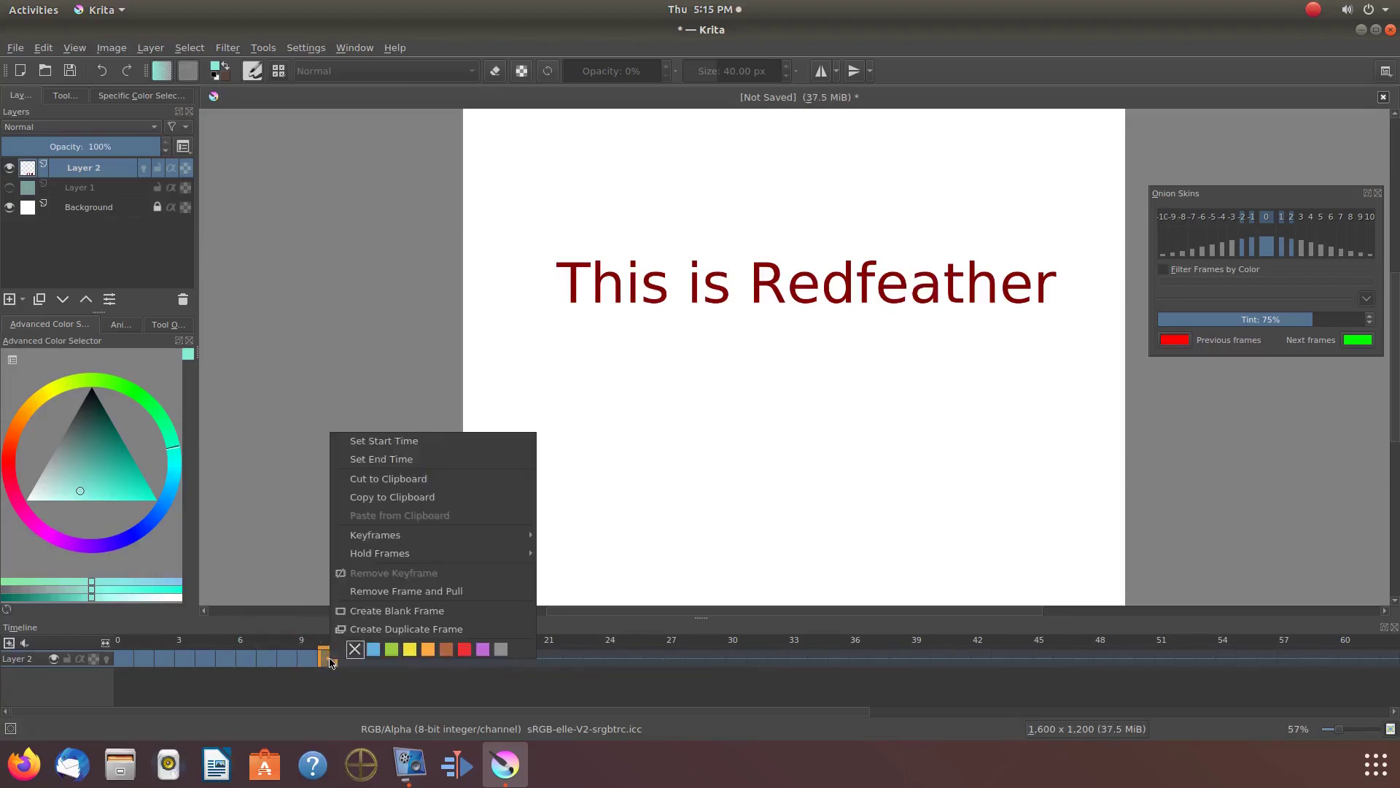
{"action": "left_click", "coordinate": [387, 630]}
{"action": "right_click", "coordinate": [350, 660]}
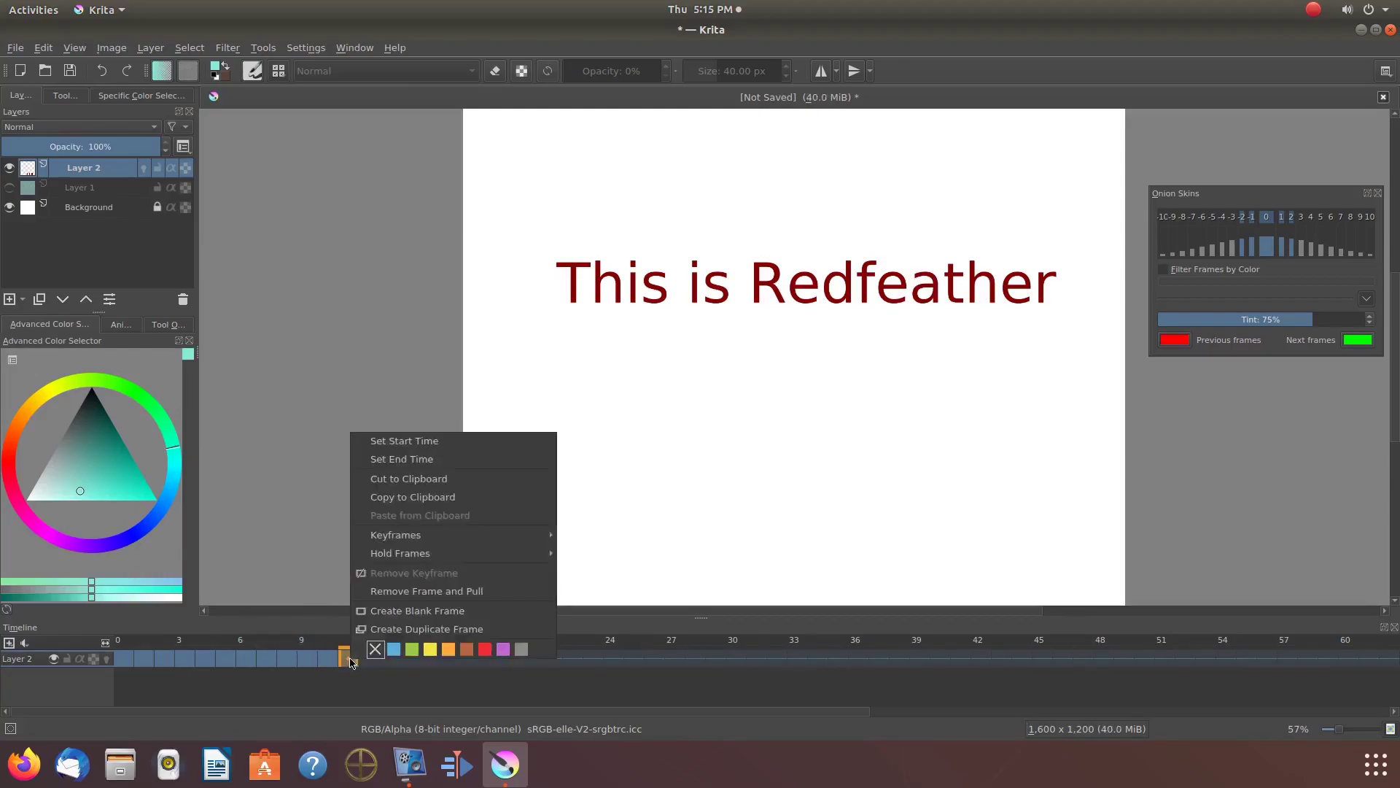
{"action": "left_click", "coordinate": [420, 629]}
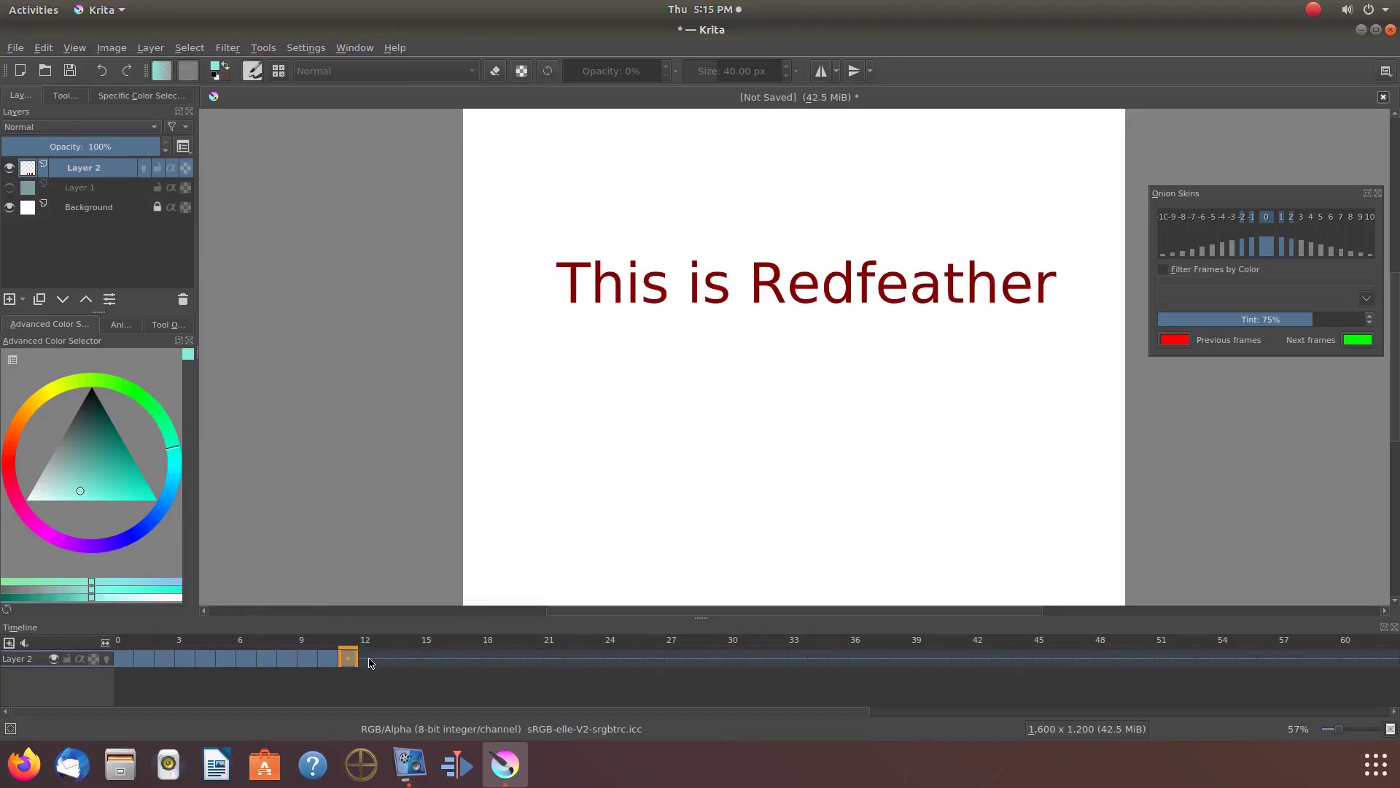
{"action": "right_click", "coordinate": [369, 661]}
{"action": "left_click", "coordinate": [419, 628]}
Step: Copy the text frame into frames 13 through 24 and duplicate it at frame 25
{"action": "right_click", "coordinate": [391, 664]}
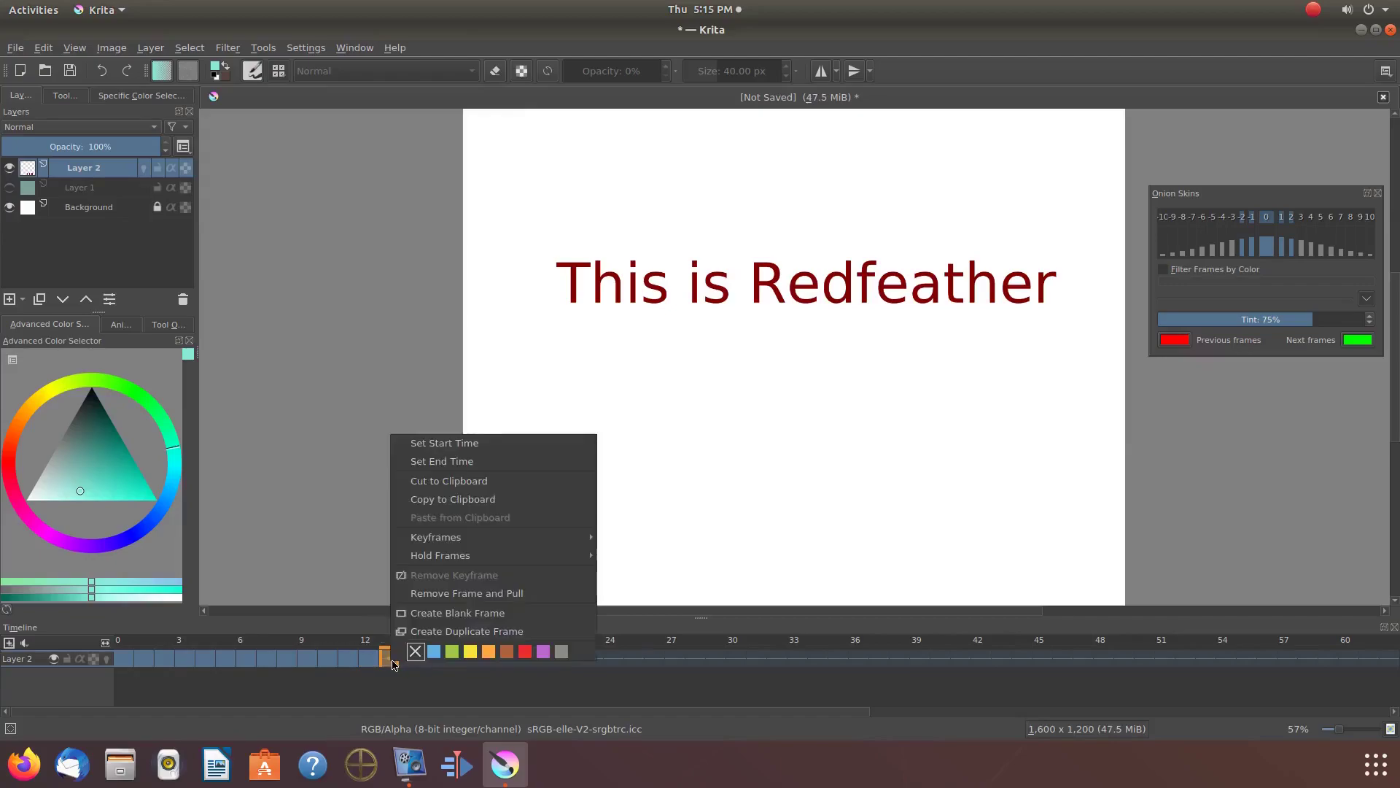
{"action": "left_click", "coordinate": [462, 634]}
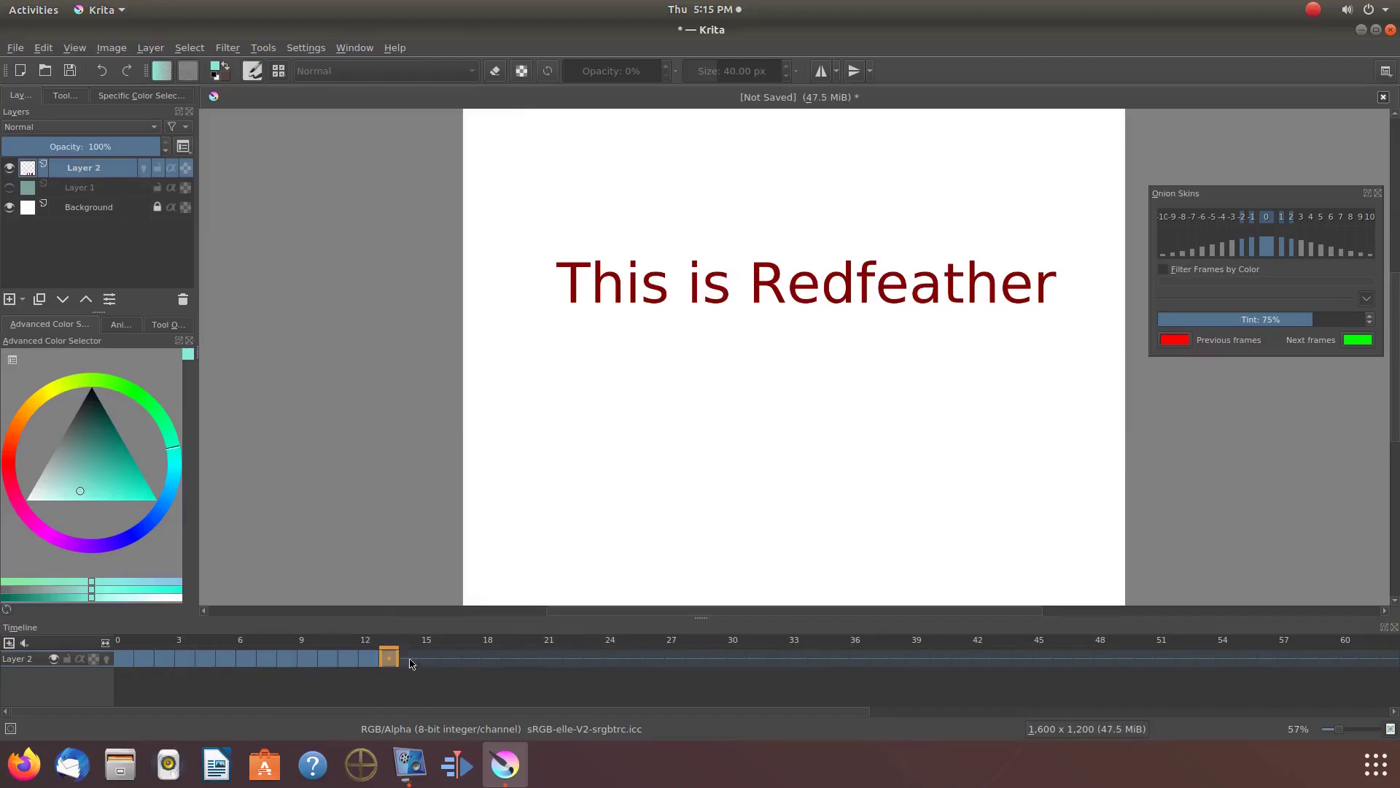
{"action": "right_click", "coordinate": [412, 663]}
{"action": "left_click", "coordinate": [473, 632]}
{"action": "right_click", "coordinate": [431, 662]}
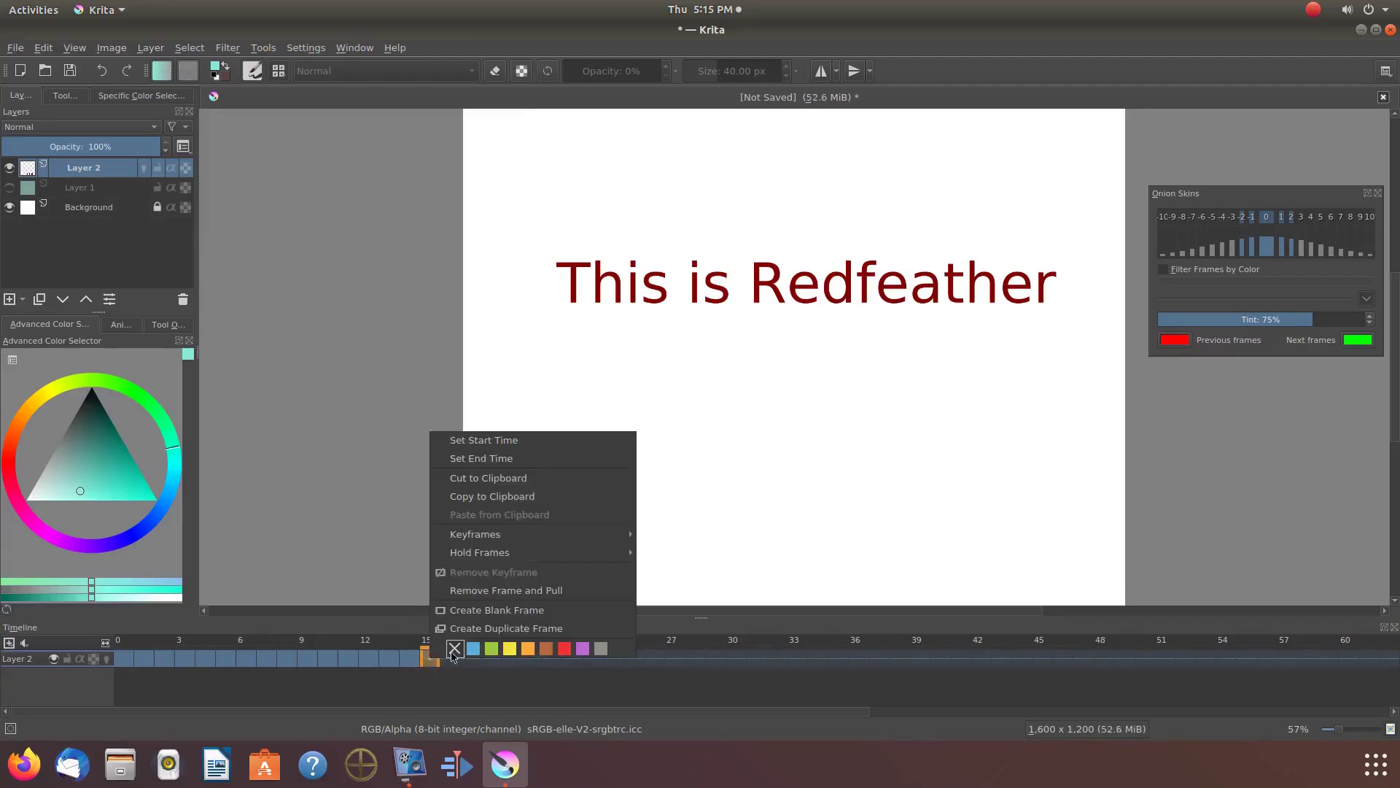
{"action": "left_click", "coordinate": [500, 631]}
{"action": "right_click", "coordinate": [454, 660]}
{"action": "left_click", "coordinate": [517, 629]}
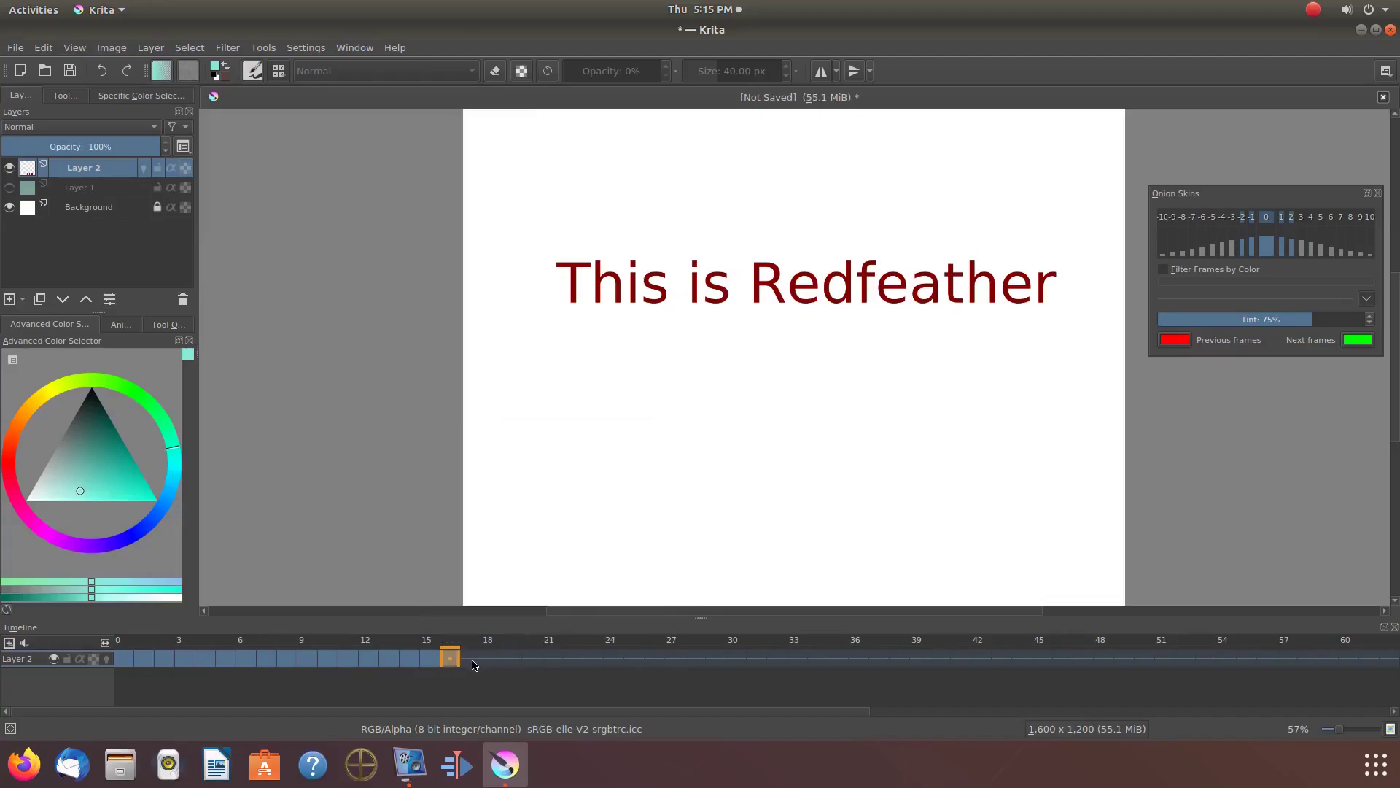
{"action": "right_click", "coordinate": [470, 659]}
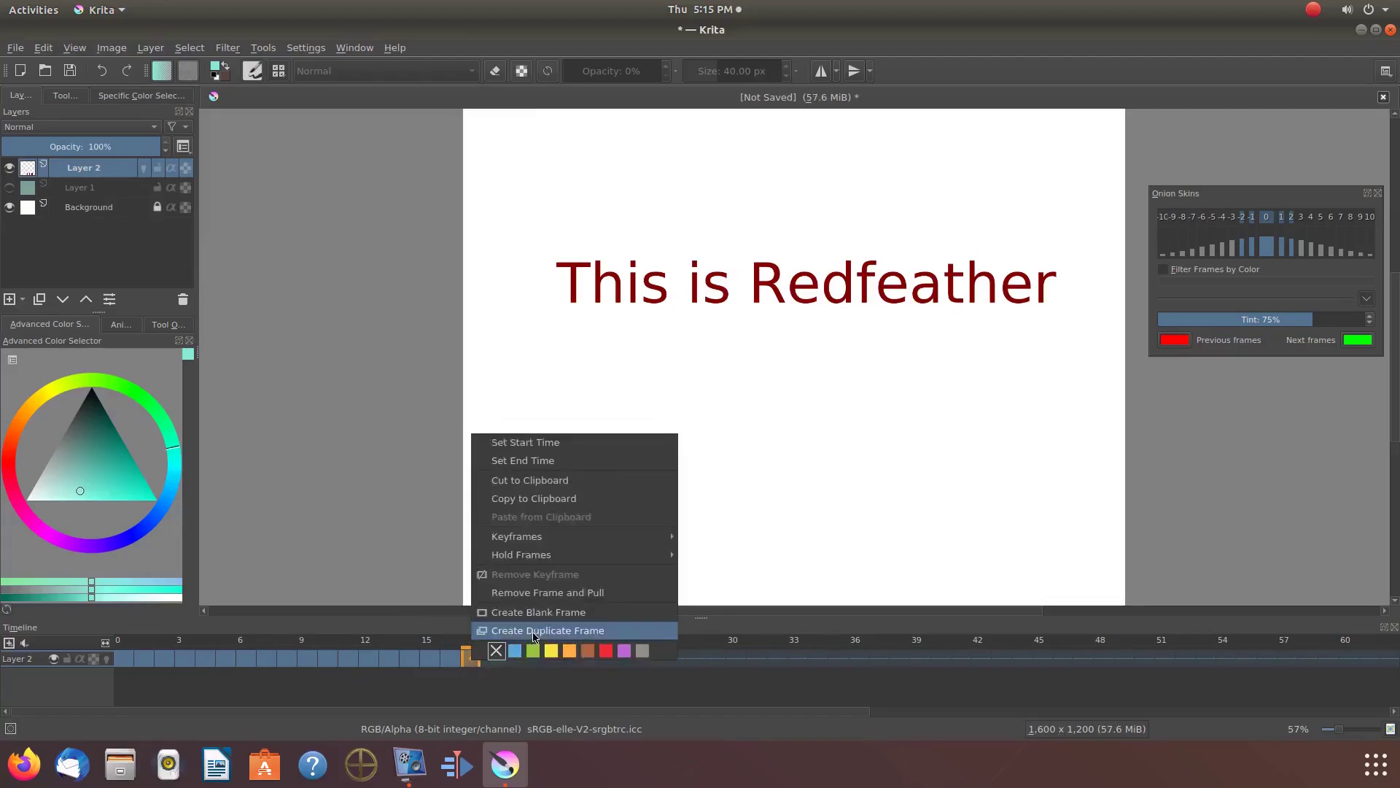
{"action": "left_click", "coordinate": [536, 630]}
{"action": "right_click", "coordinate": [492, 659]}
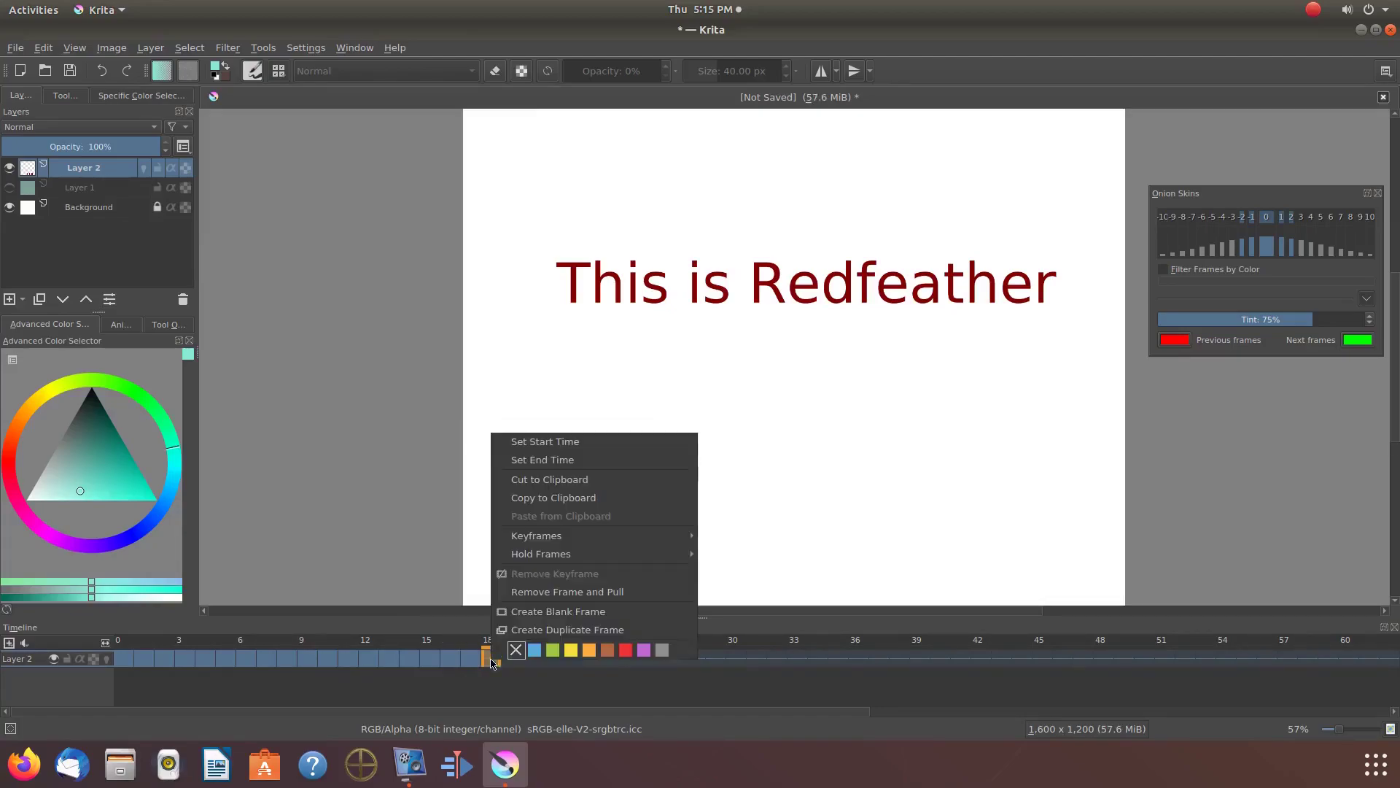
{"action": "left_click", "coordinate": [551, 631]}
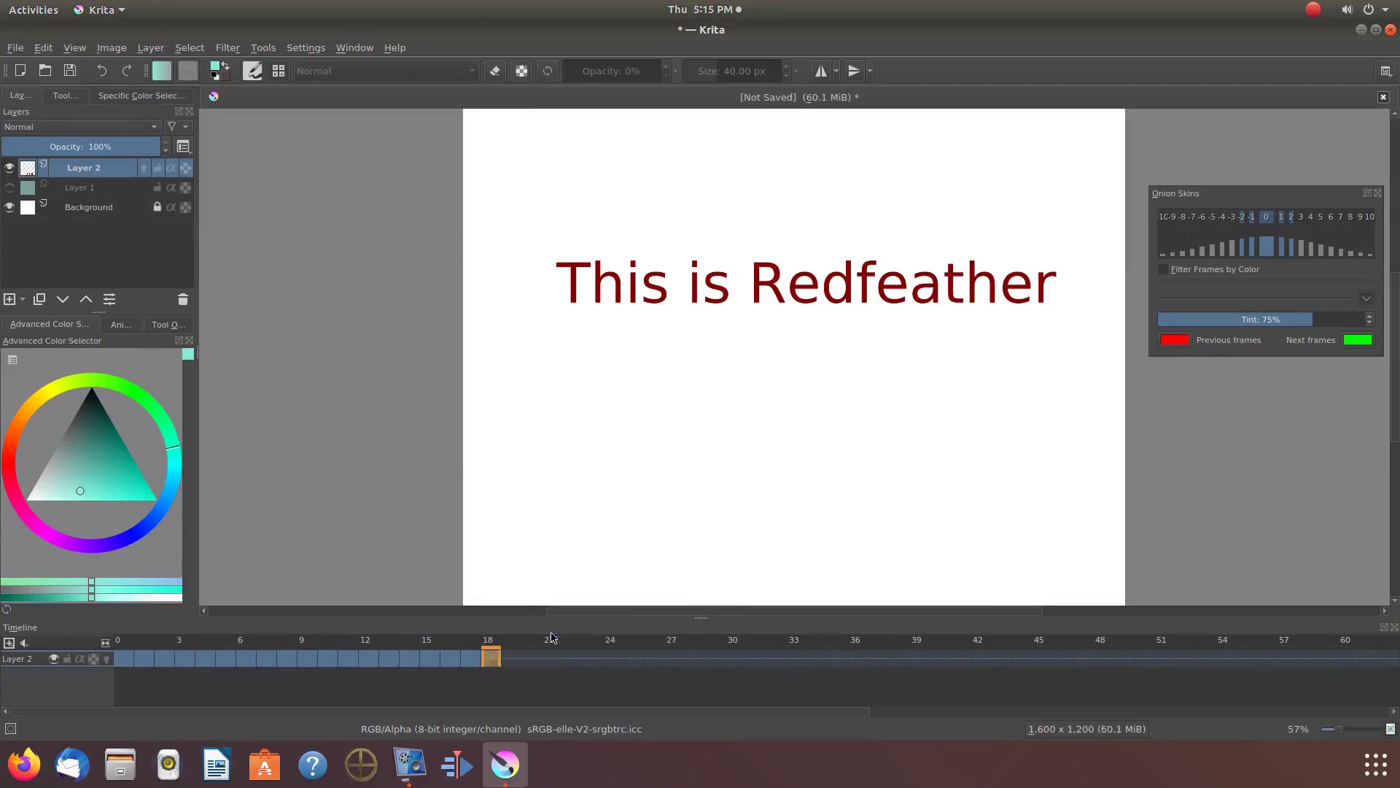
{"action": "right_click", "coordinate": [513, 659]}
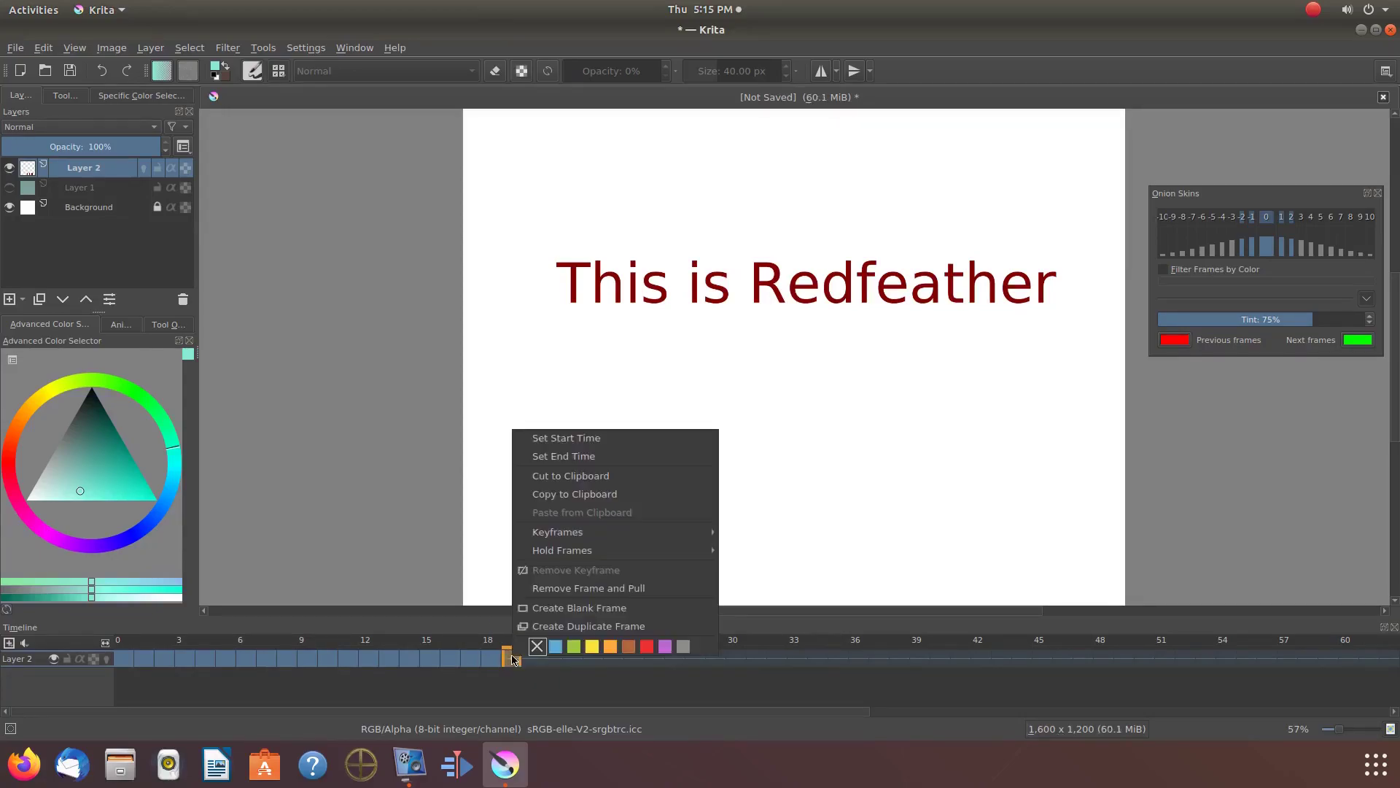
{"action": "left_click", "coordinate": [576, 631]}
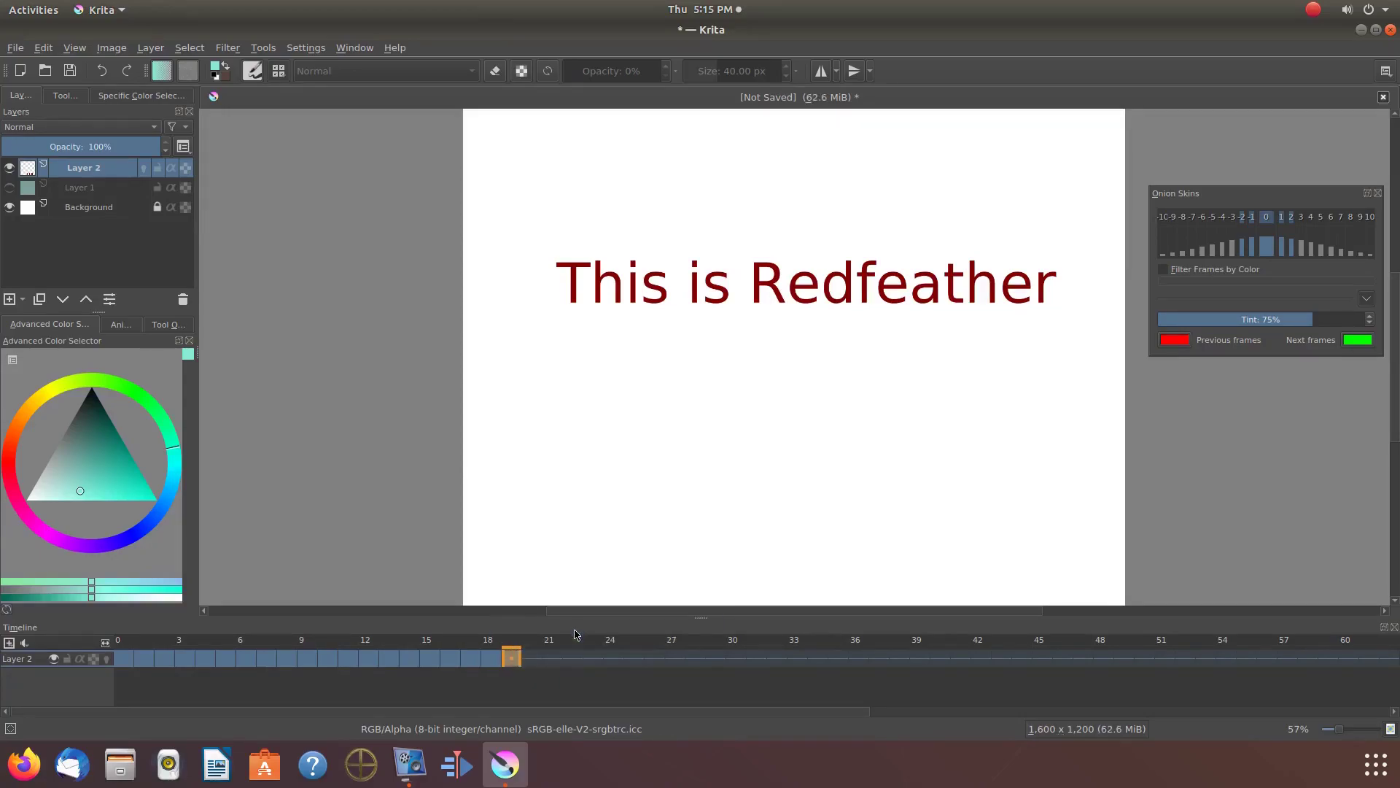
{"action": "right_click", "coordinate": [529, 661]}
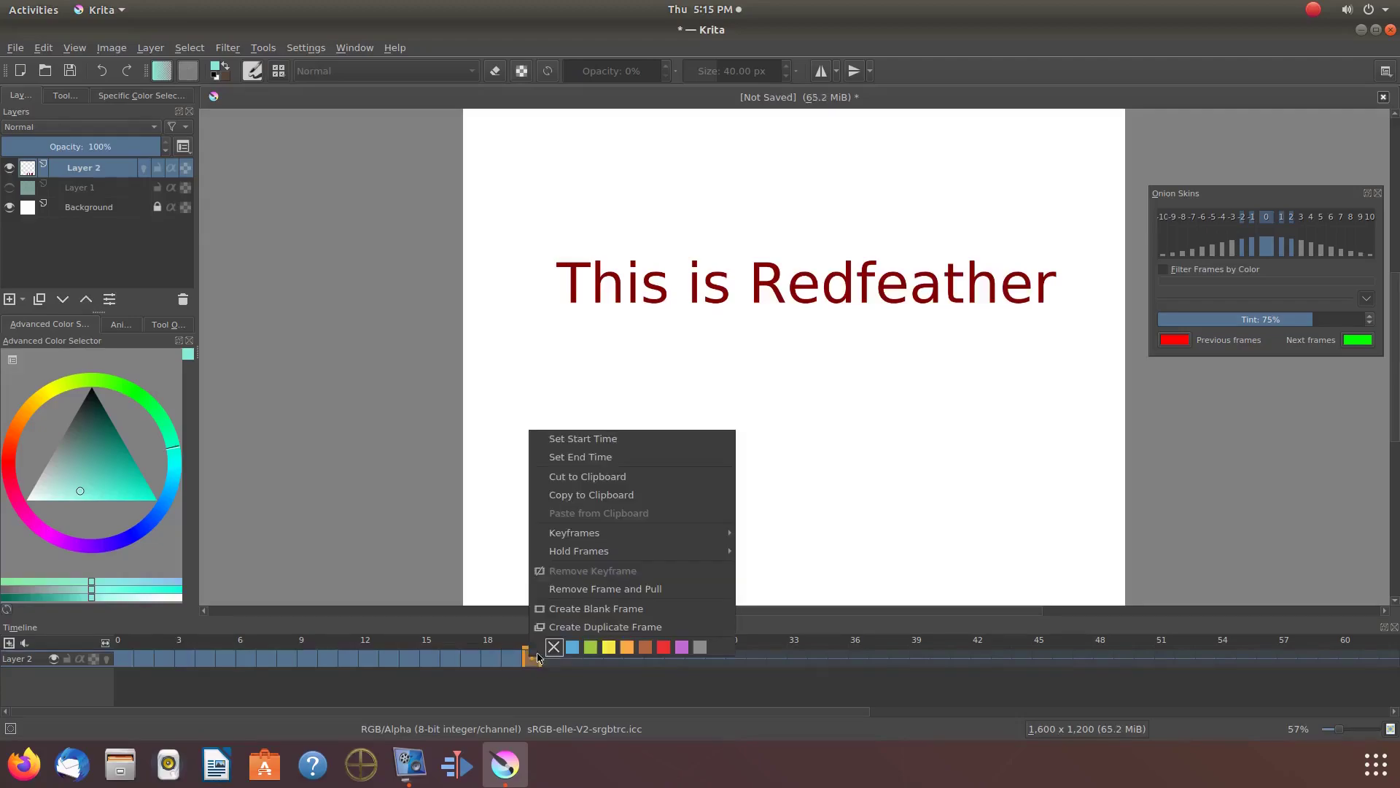
{"action": "left_click", "coordinate": [576, 631]}
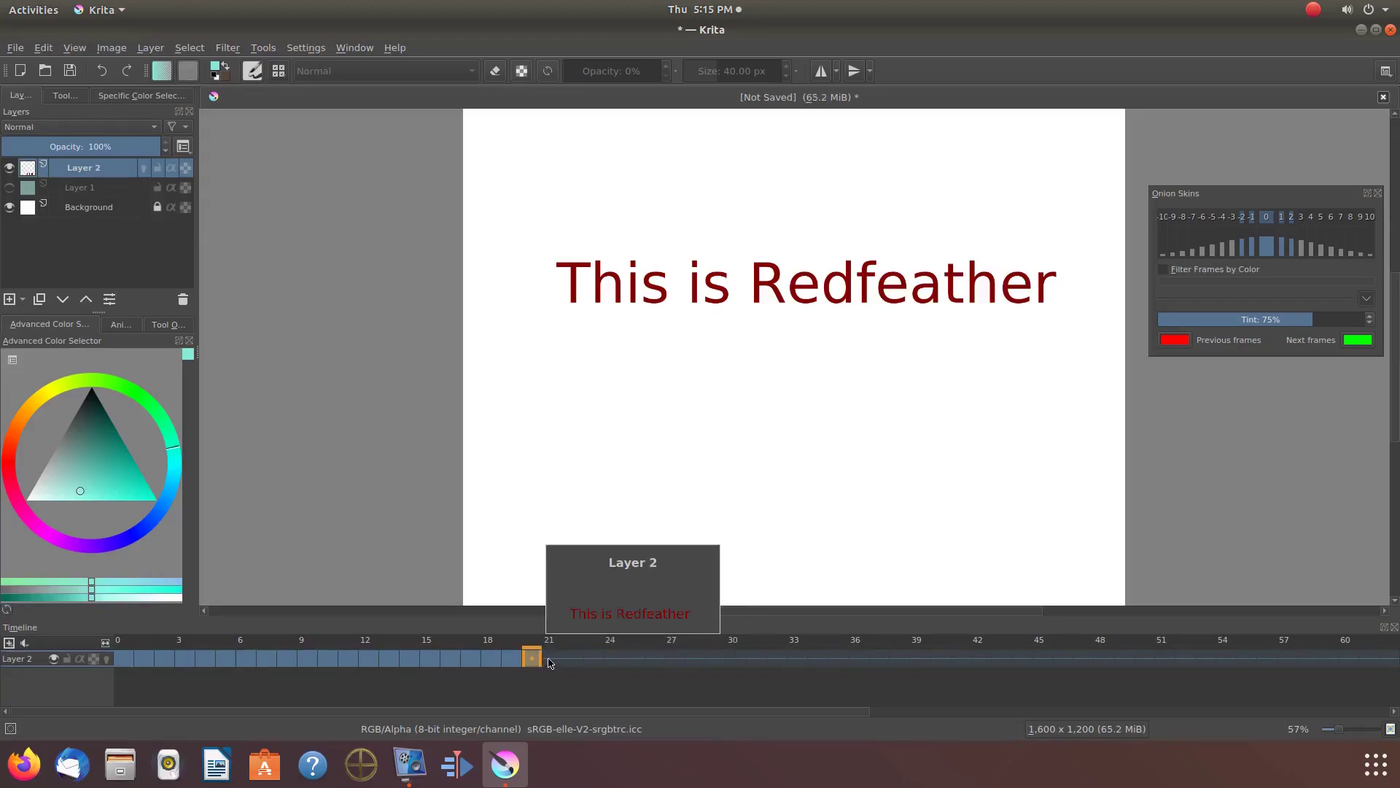
{"action": "right_click", "coordinate": [550, 660]}
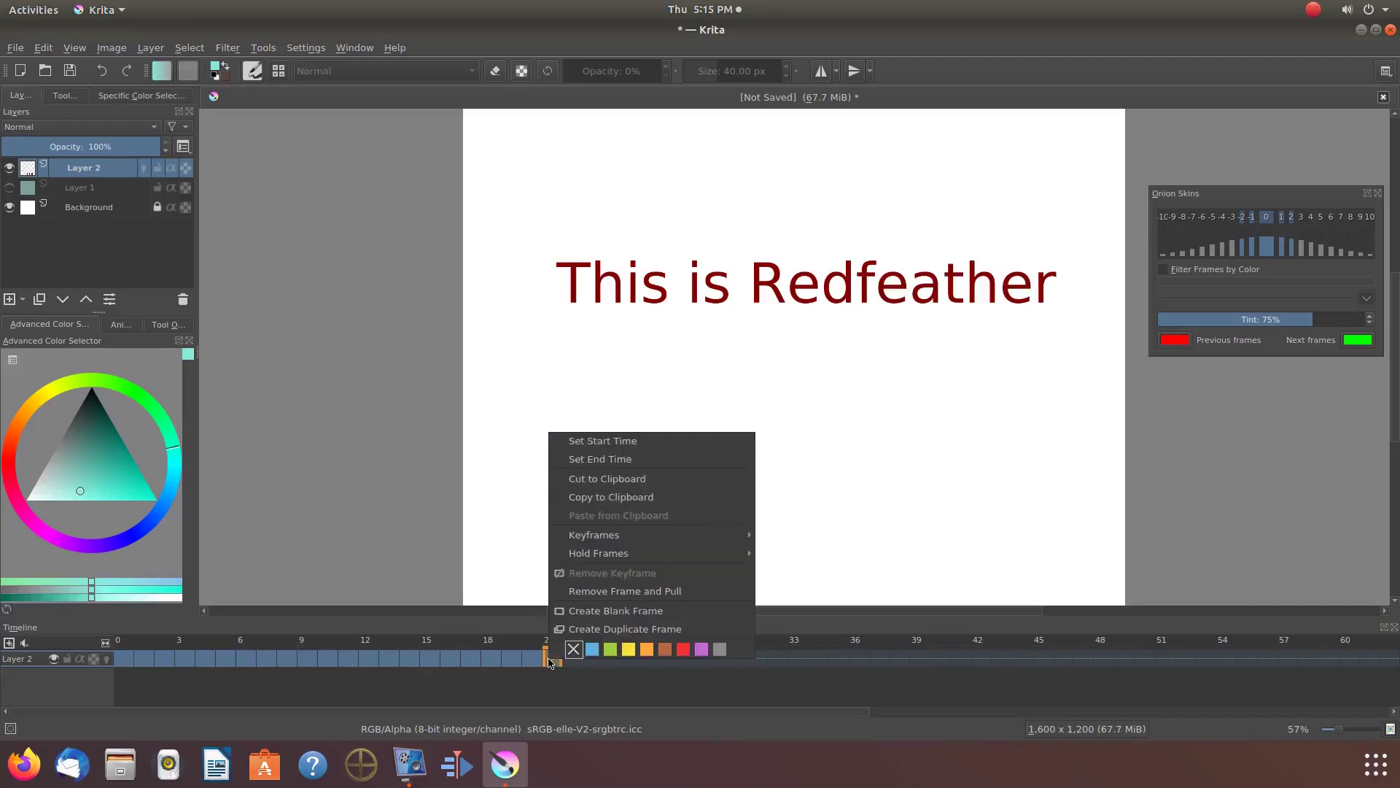
{"action": "left_click", "coordinate": [591, 632]}
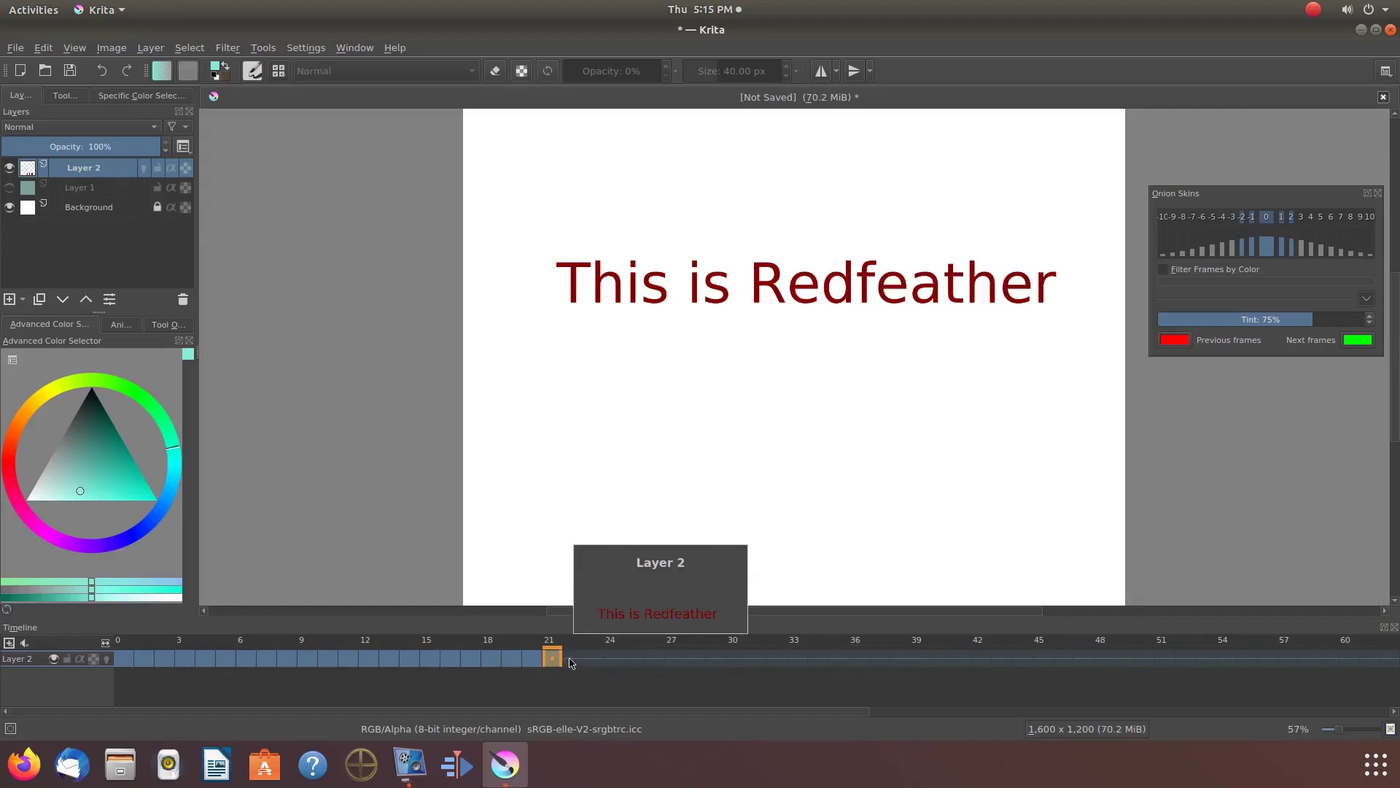
{"action": "right_click", "coordinate": [570, 661]}
{"action": "left_click", "coordinate": [637, 630]}
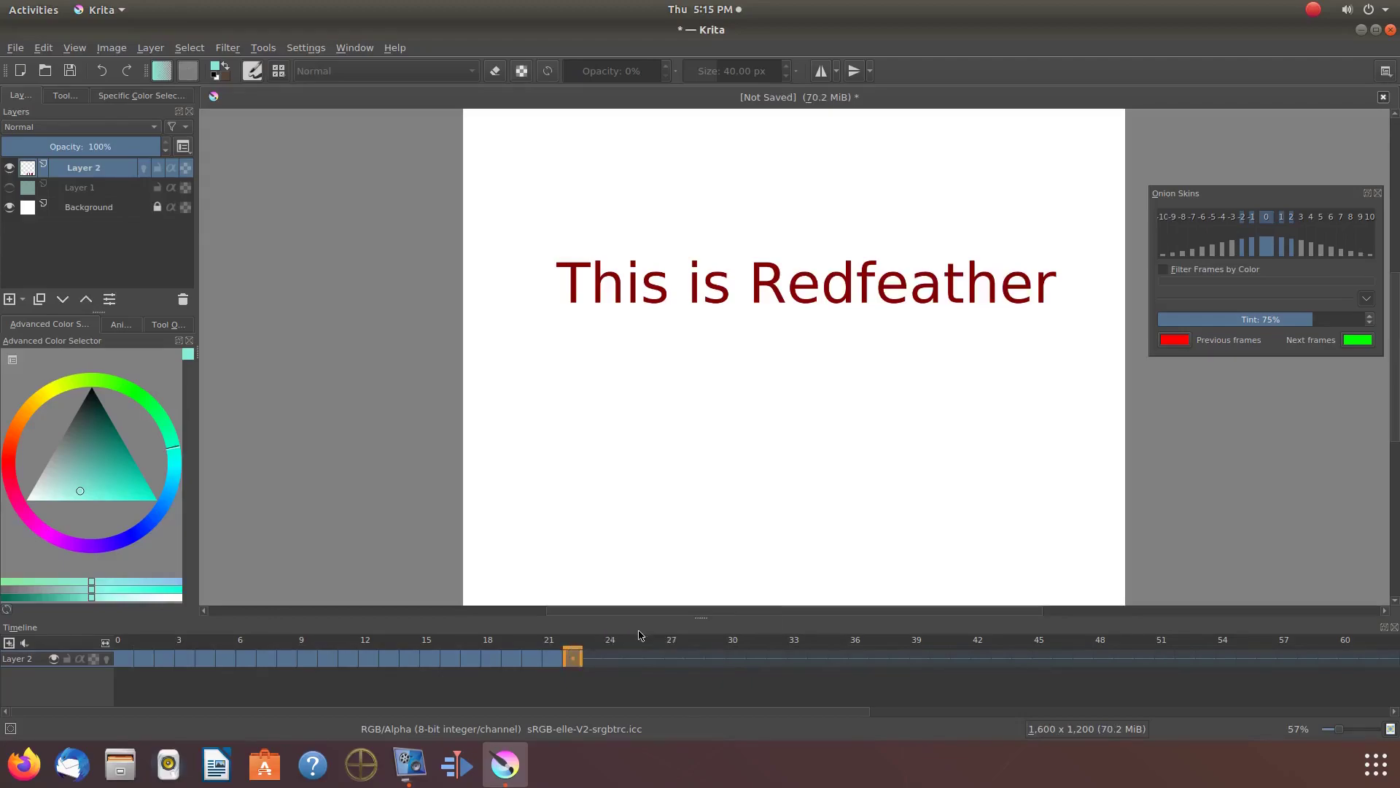
{"action": "right_click", "coordinate": [594, 661]}
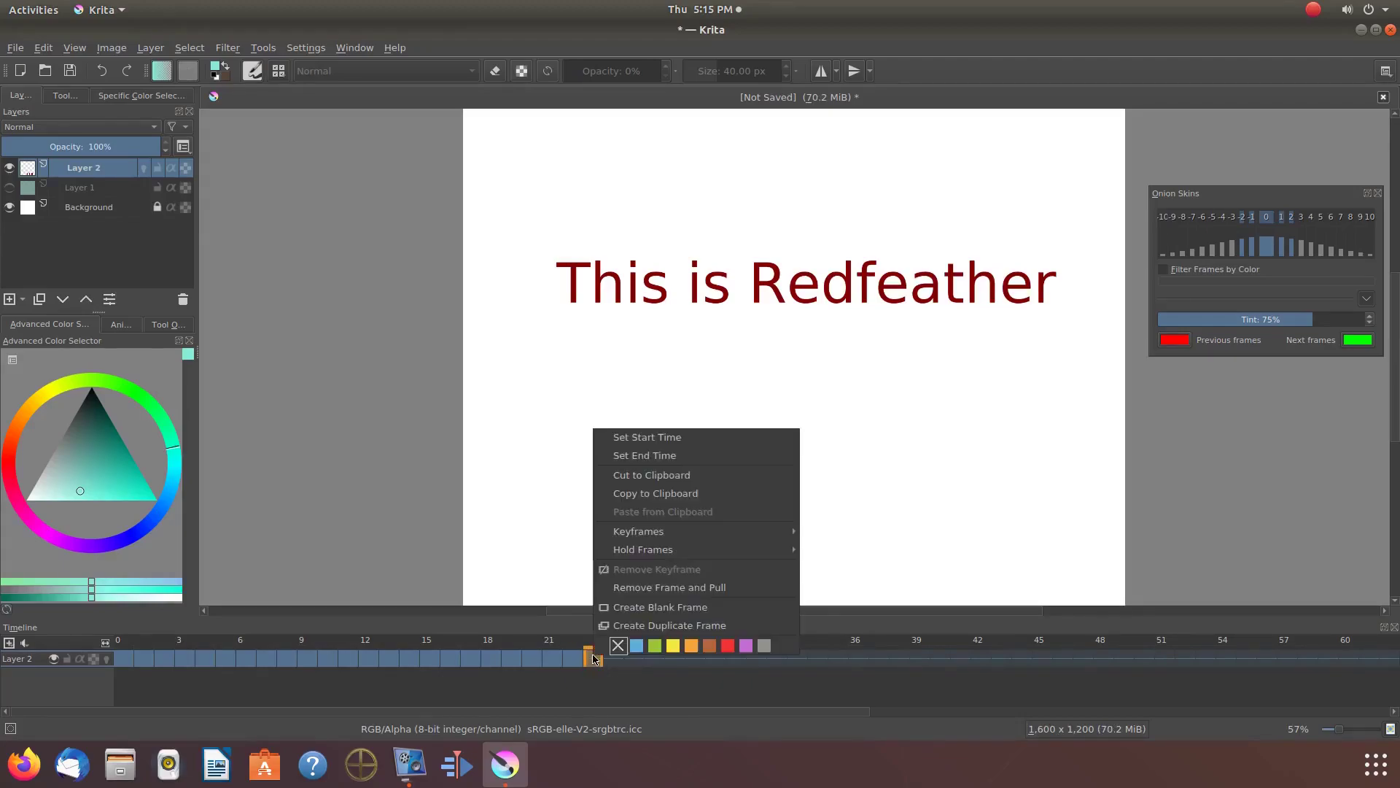
{"action": "left_click", "coordinate": [662, 632]}
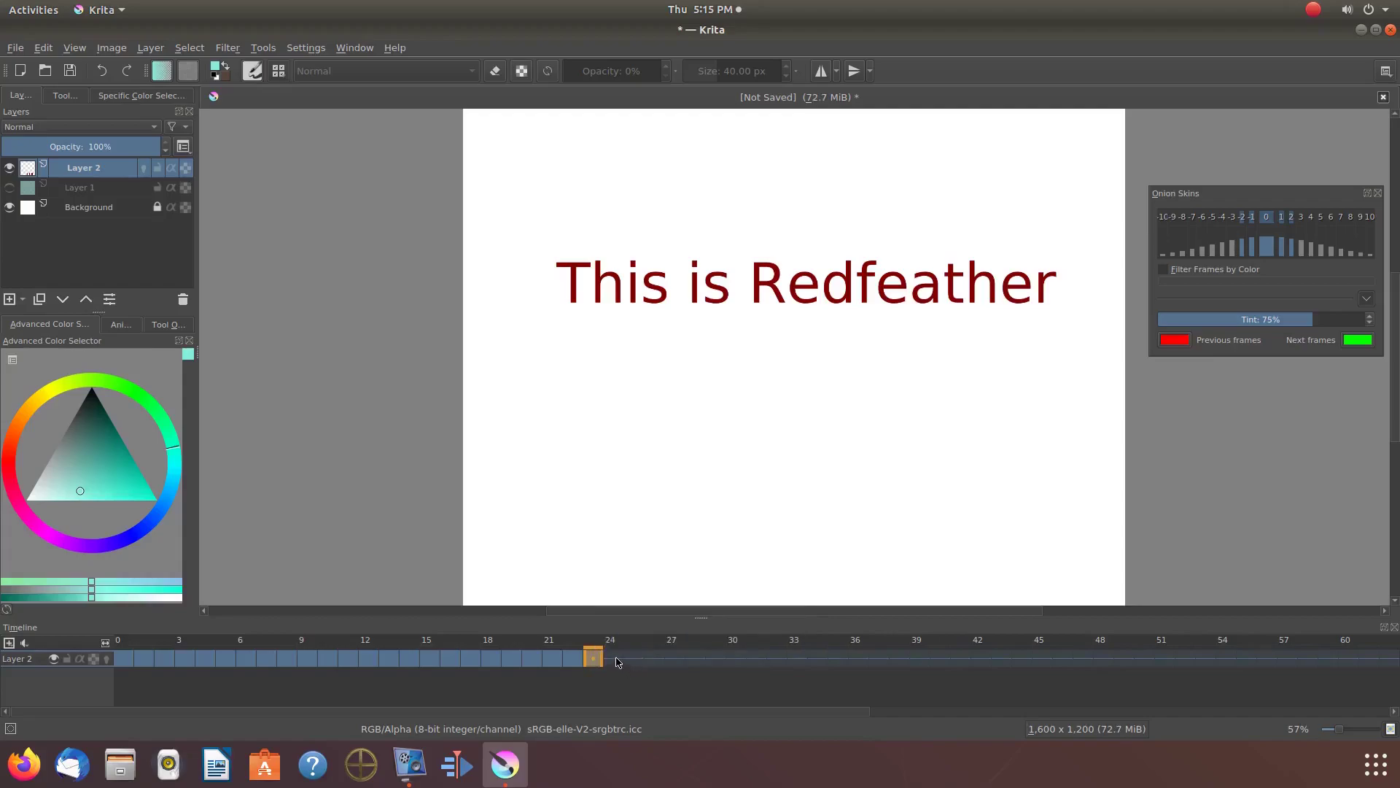
{"action": "right_click", "coordinate": [616, 660]}
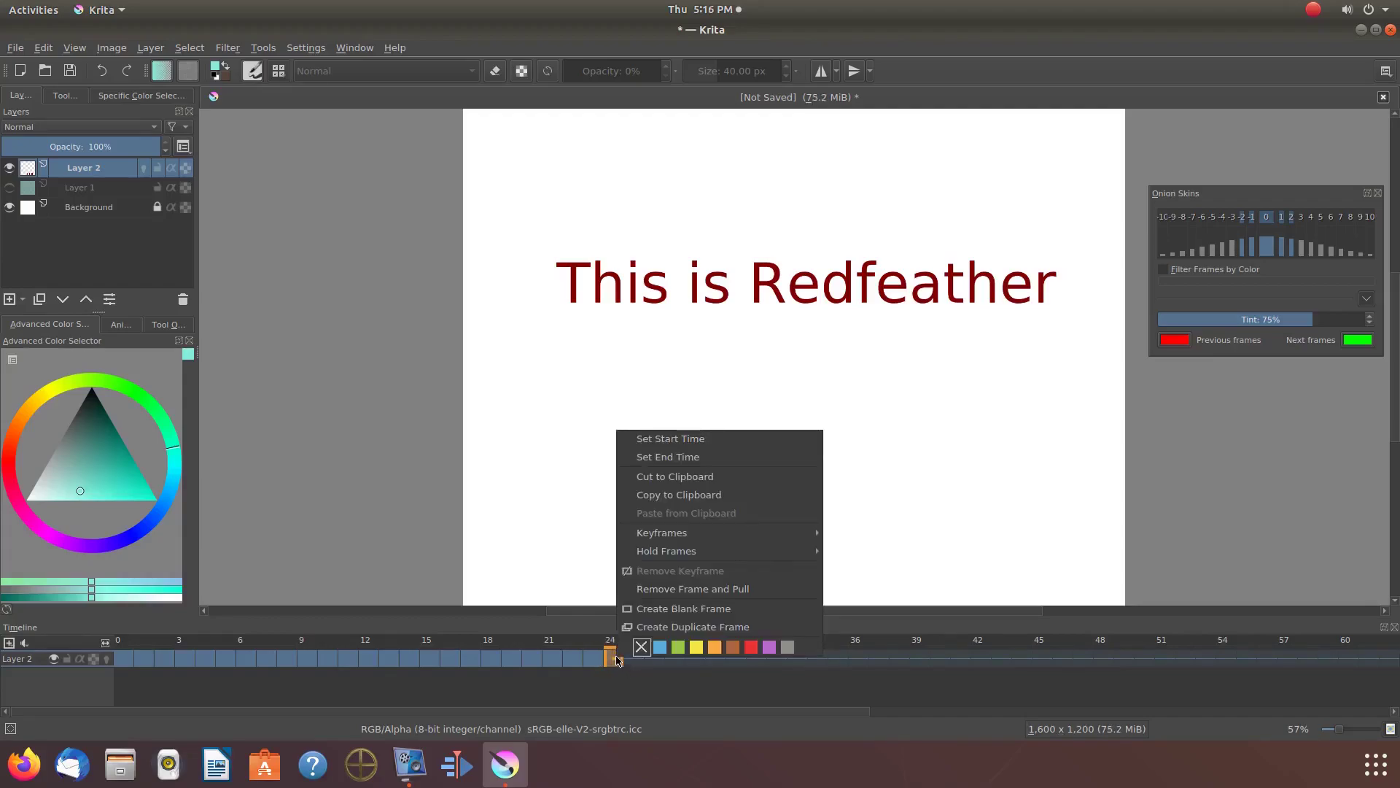
{"action": "left_click", "coordinate": [674, 630]}
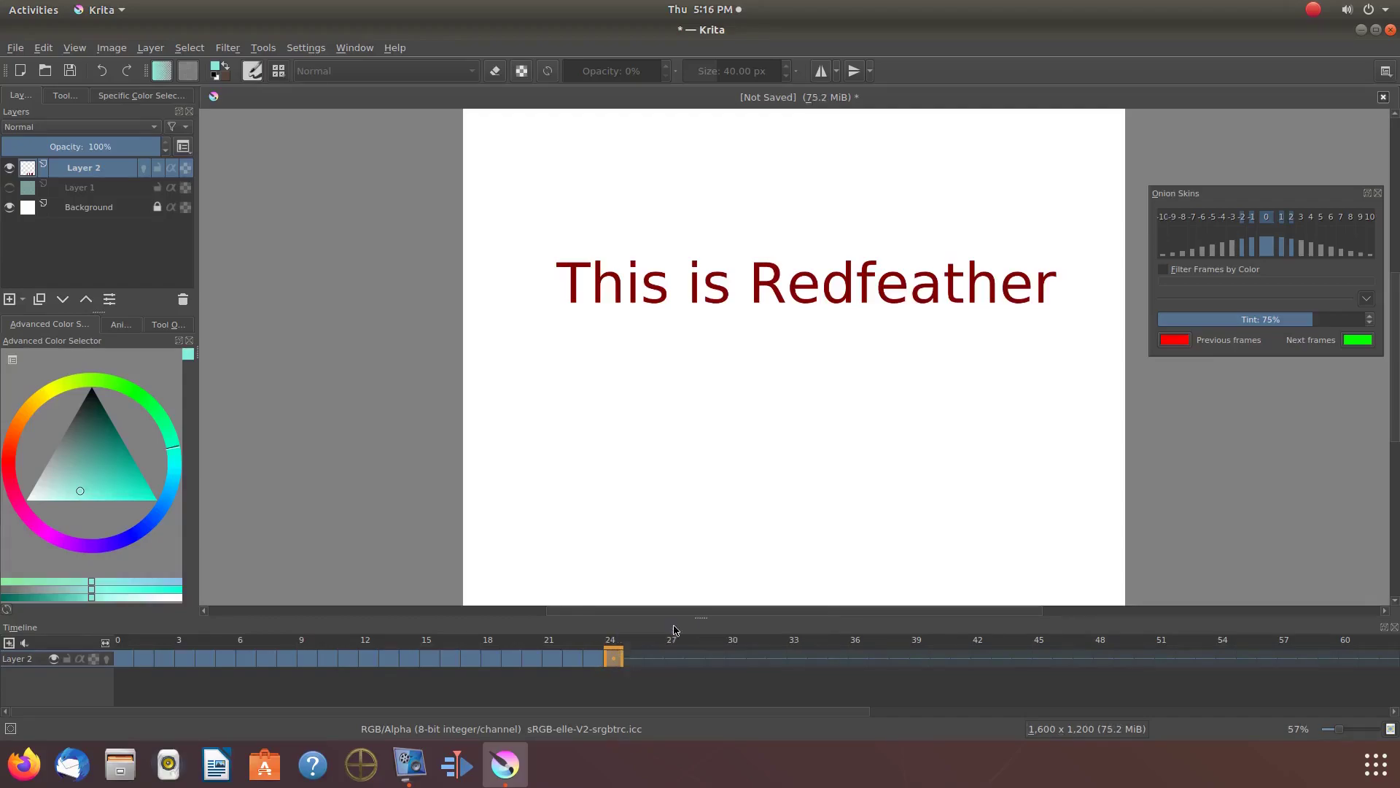
{"action": "right_click", "coordinate": [631, 658]}
{"action": "left_click", "coordinate": [670, 627]}
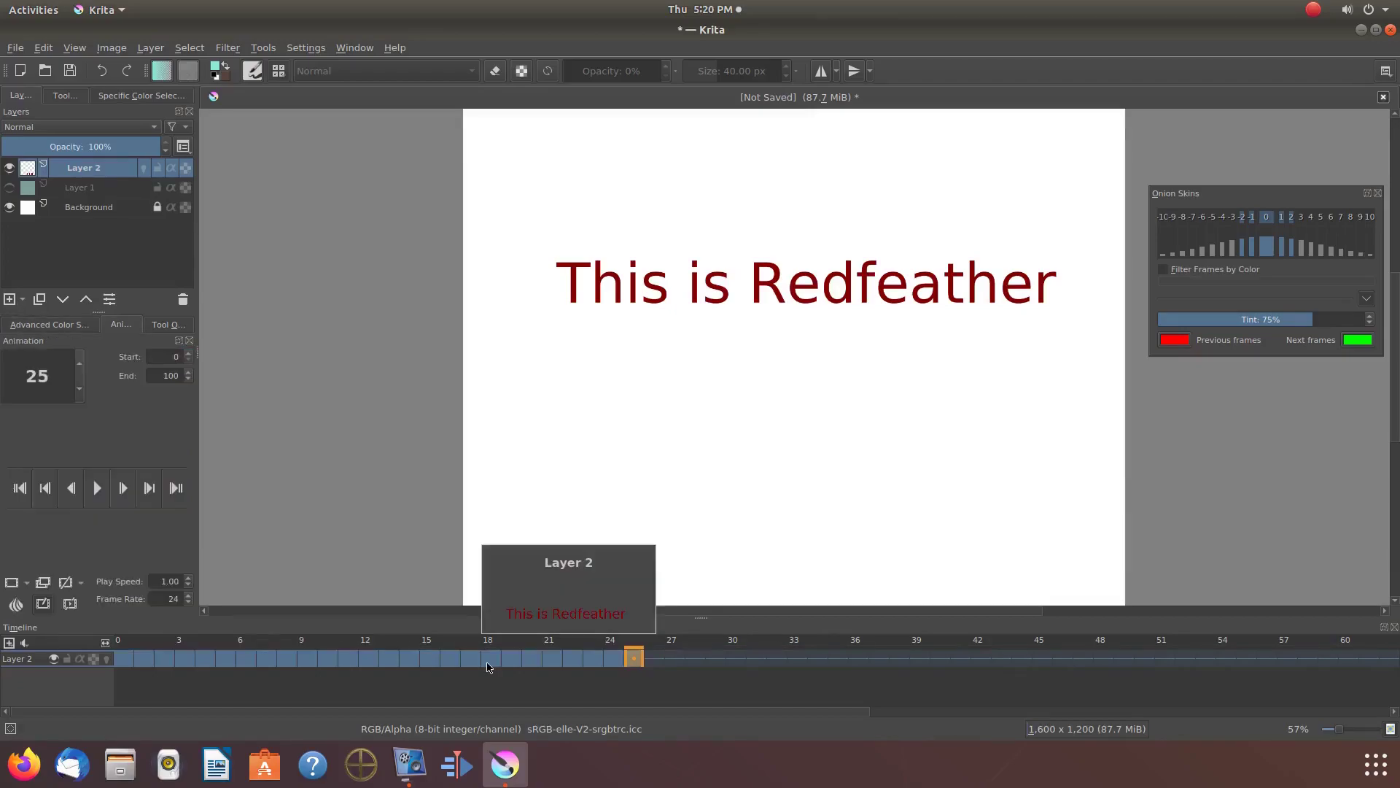
Step: At frame 18, add an opacity keyframe so Layer 2 reads 0% opacity
{"action": "left_click", "coordinate": [488, 664]}
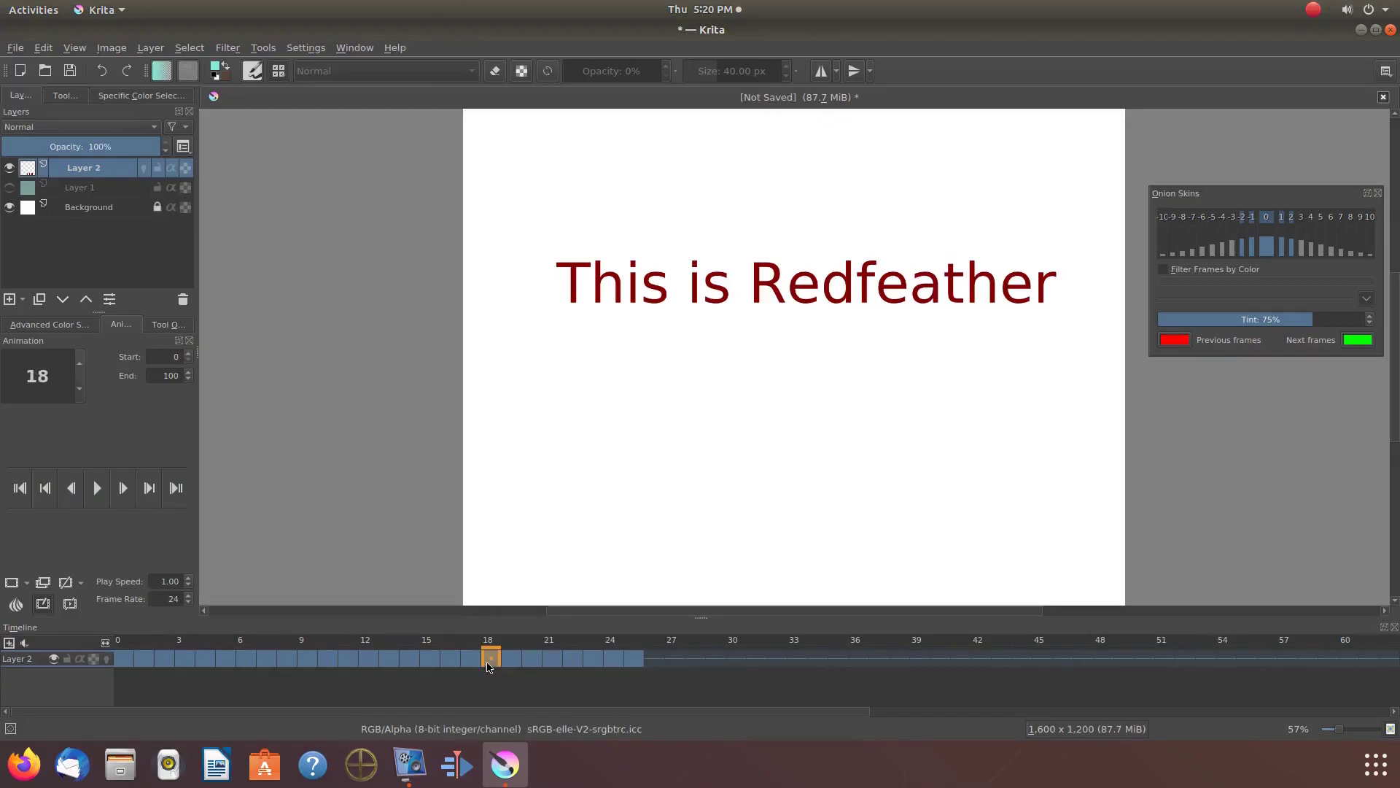
{"action": "left_click", "coordinate": [27, 582]}
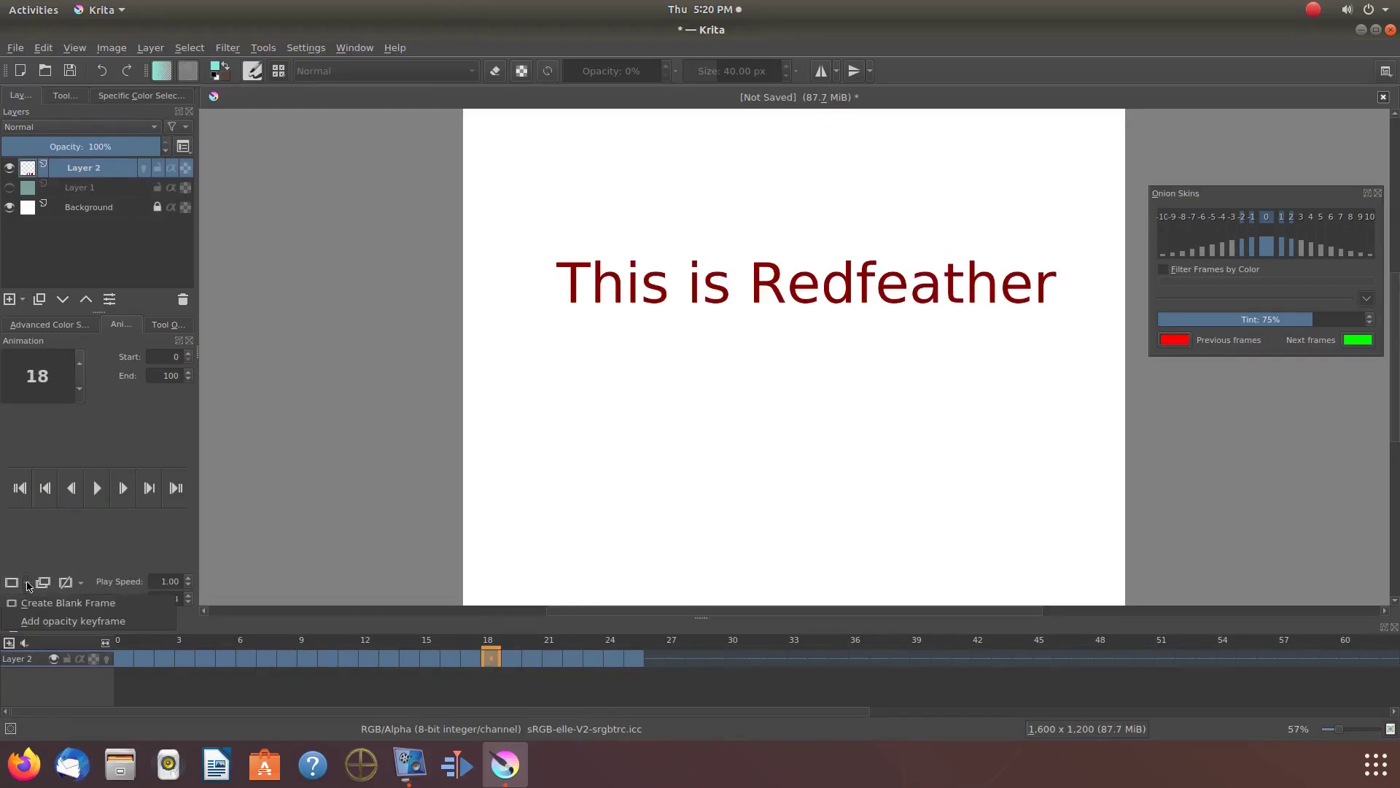
{"action": "left_click", "coordinate": [35, 621]}
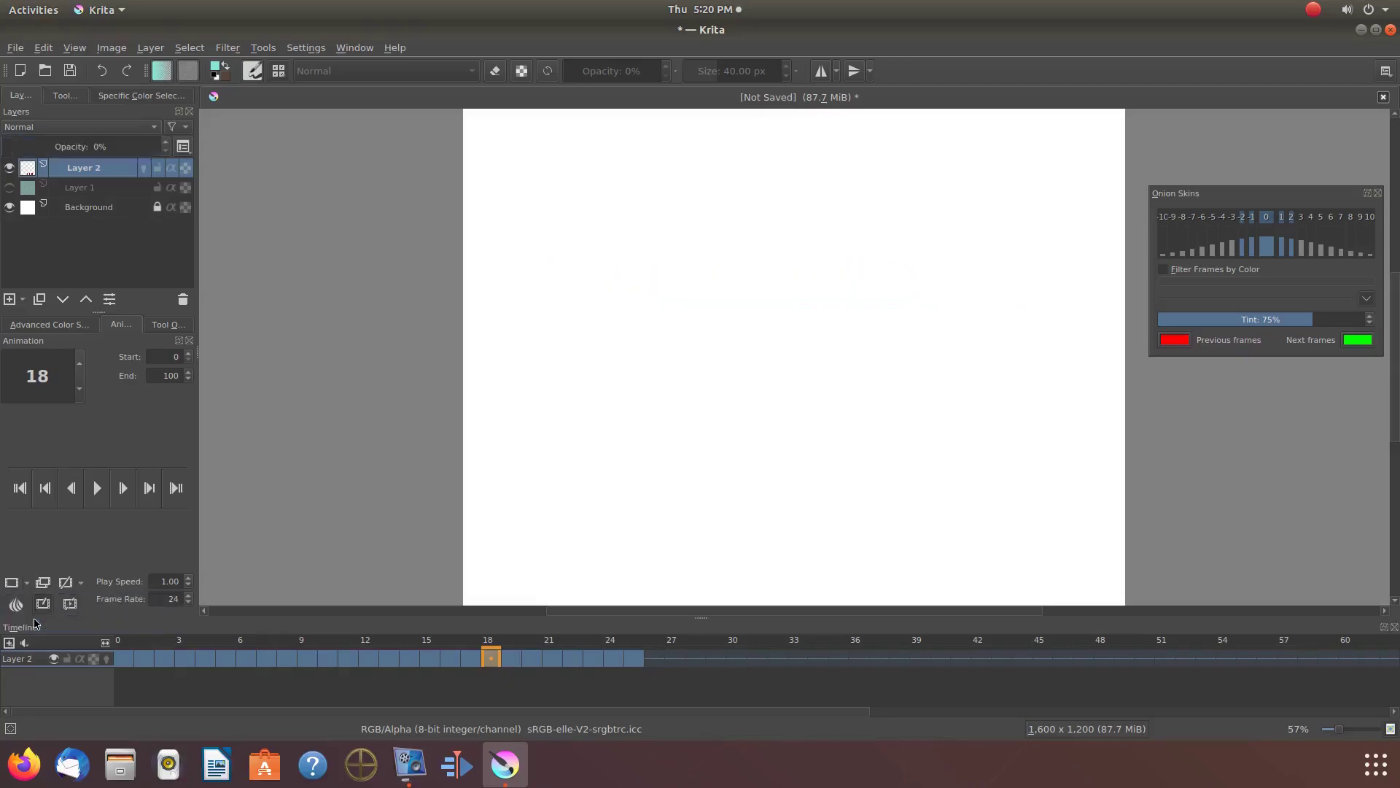
Step: Step through frames 17–25 to check the text fade, then show the teal Layer 1 again
{"action": "left_click", "coordinate": [509, 661]}
{"action": "left_click", "coordinate": [483, 664]}
{"action": "left_click", "coordinate": [470, 660]}
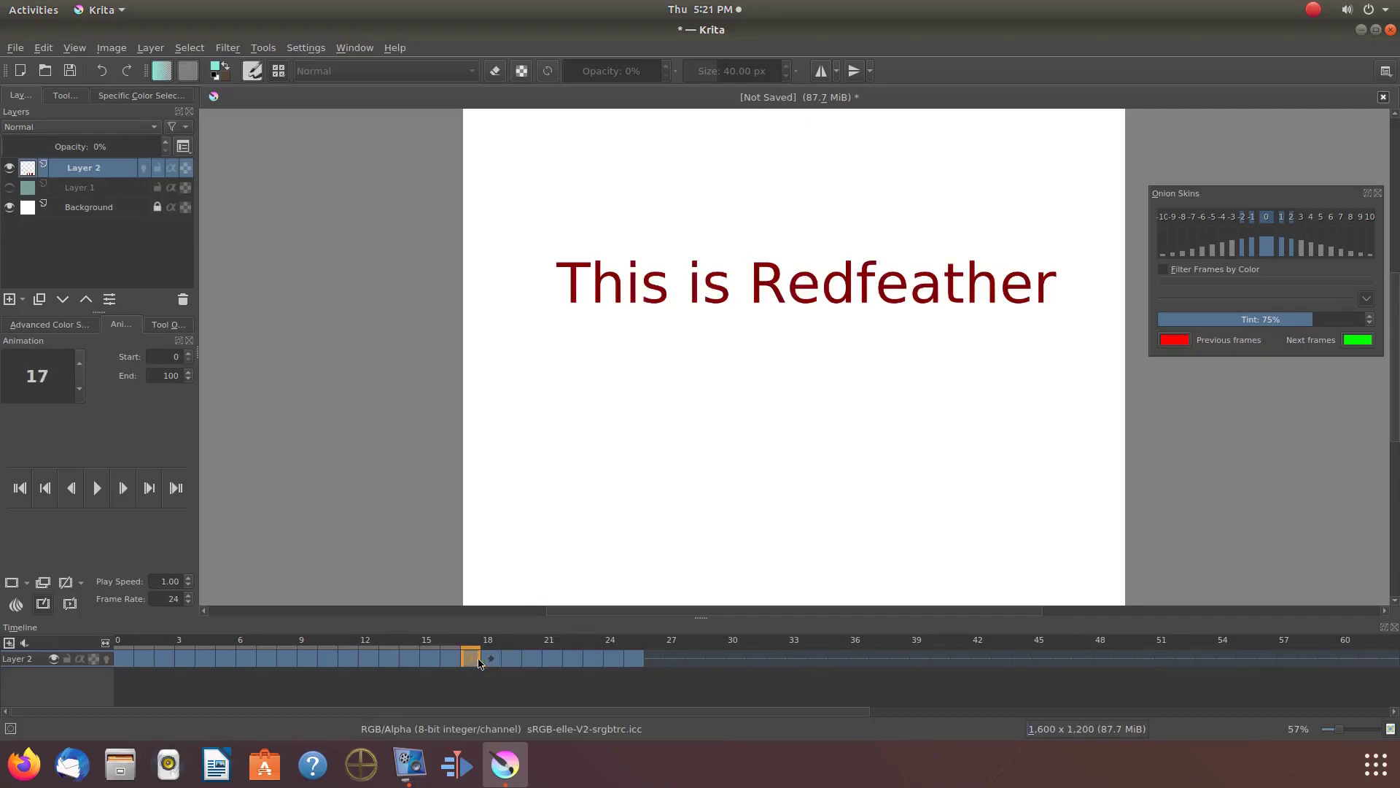
{"action": "mouse_move", "coordinate": [509, 660]}
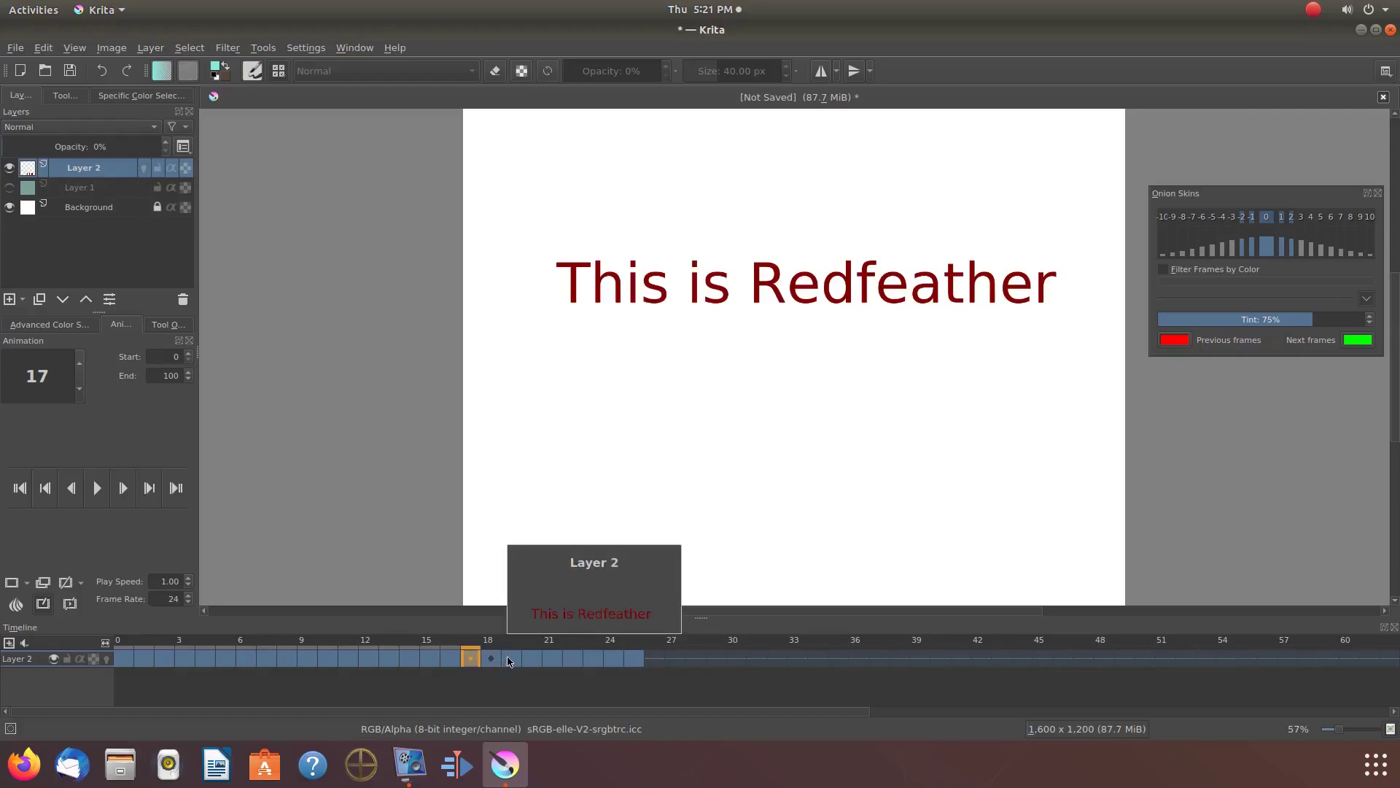
{"action": "left_click", "coordinate": [509, 661]}
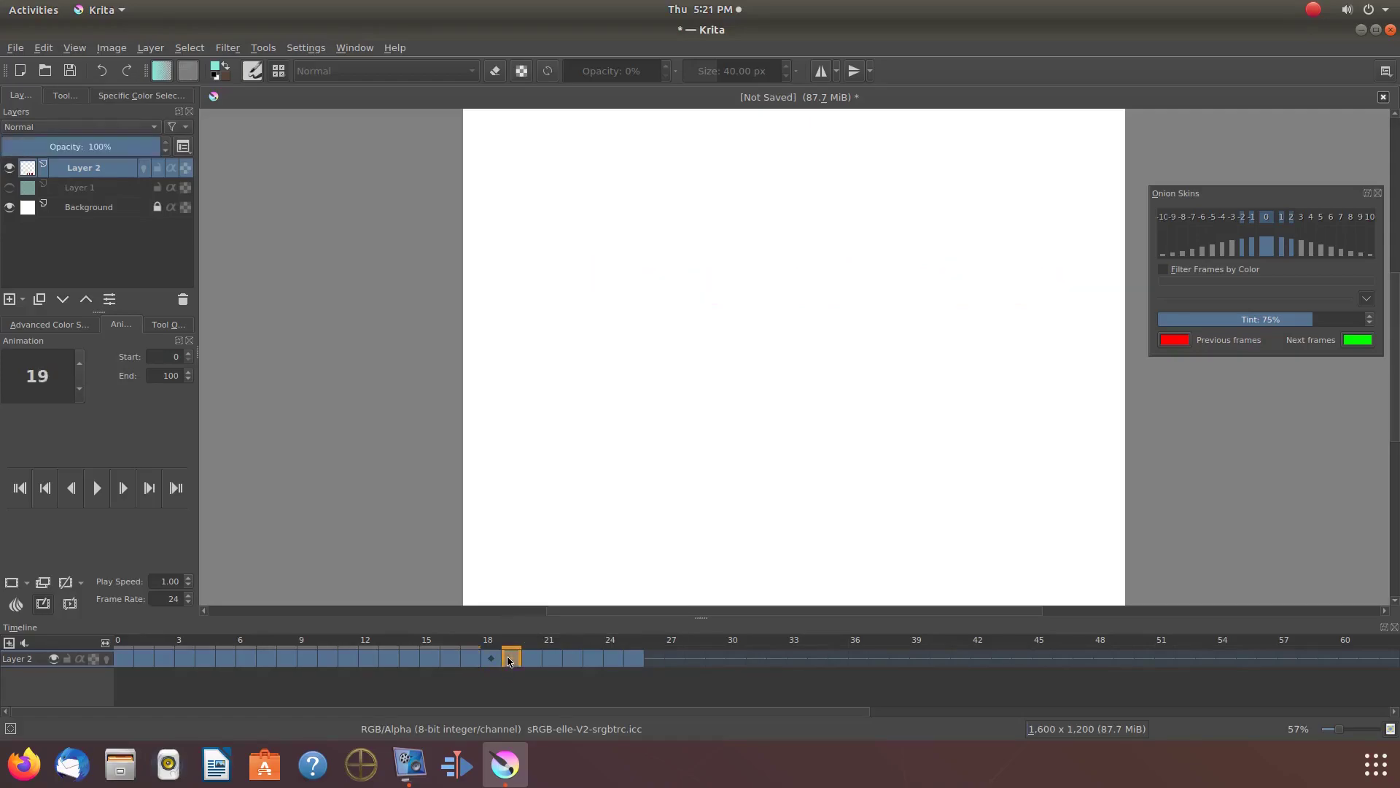
{"action": "left_click", "coordinate": [536, 660]}
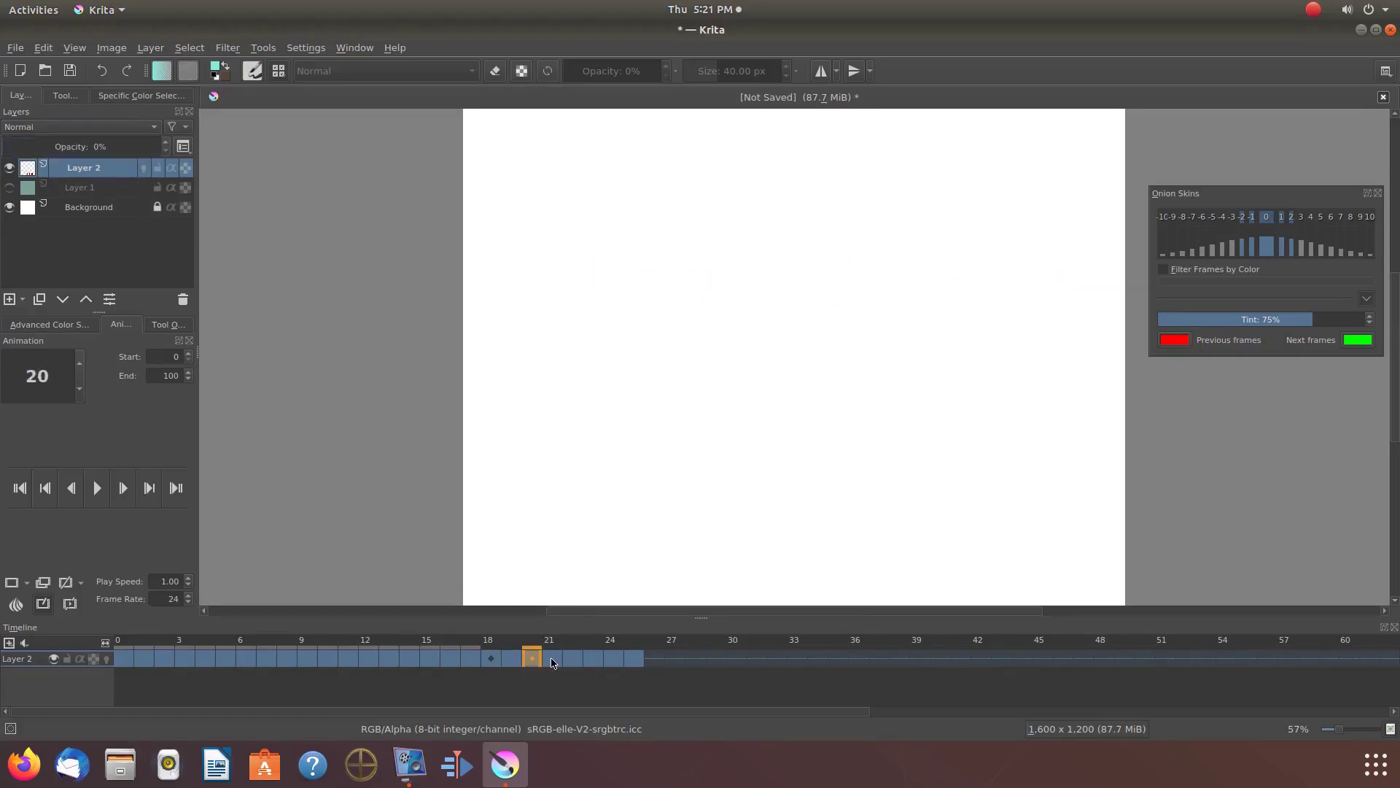
{"action": "left_click", "coordinate": [553, 661]}
{"action": "left_click", "coordinate": [574, 662]}
{"action": "left_click", "coordinate": [595, 662]}
{"action": "left_click", "coordinate": [615, 662]}
{"action": "left_click", "coordinate": [637, 662]}
{"action": "mouse_move", "coordinate": [489, 664]}
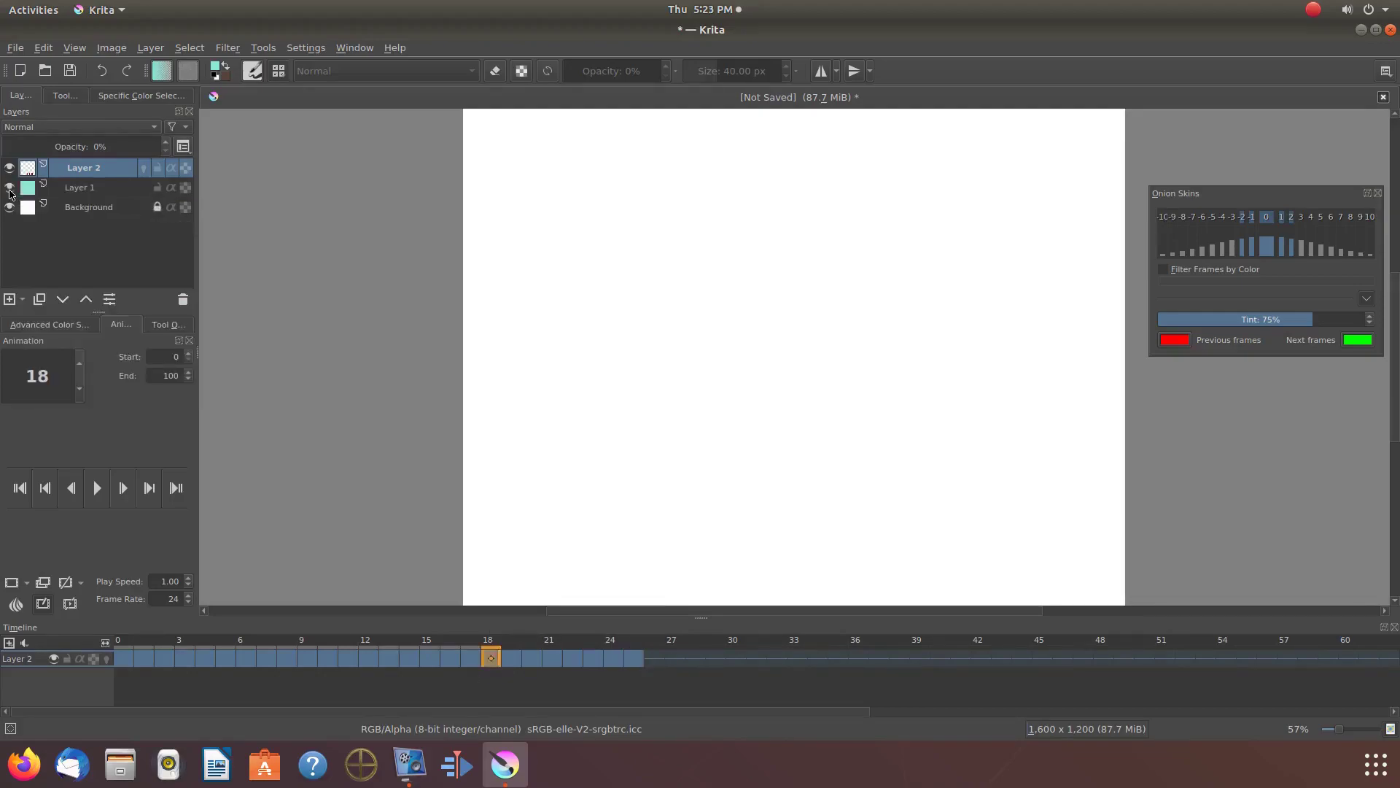
{"action": "left_click", "coordinate": [9, 188]}
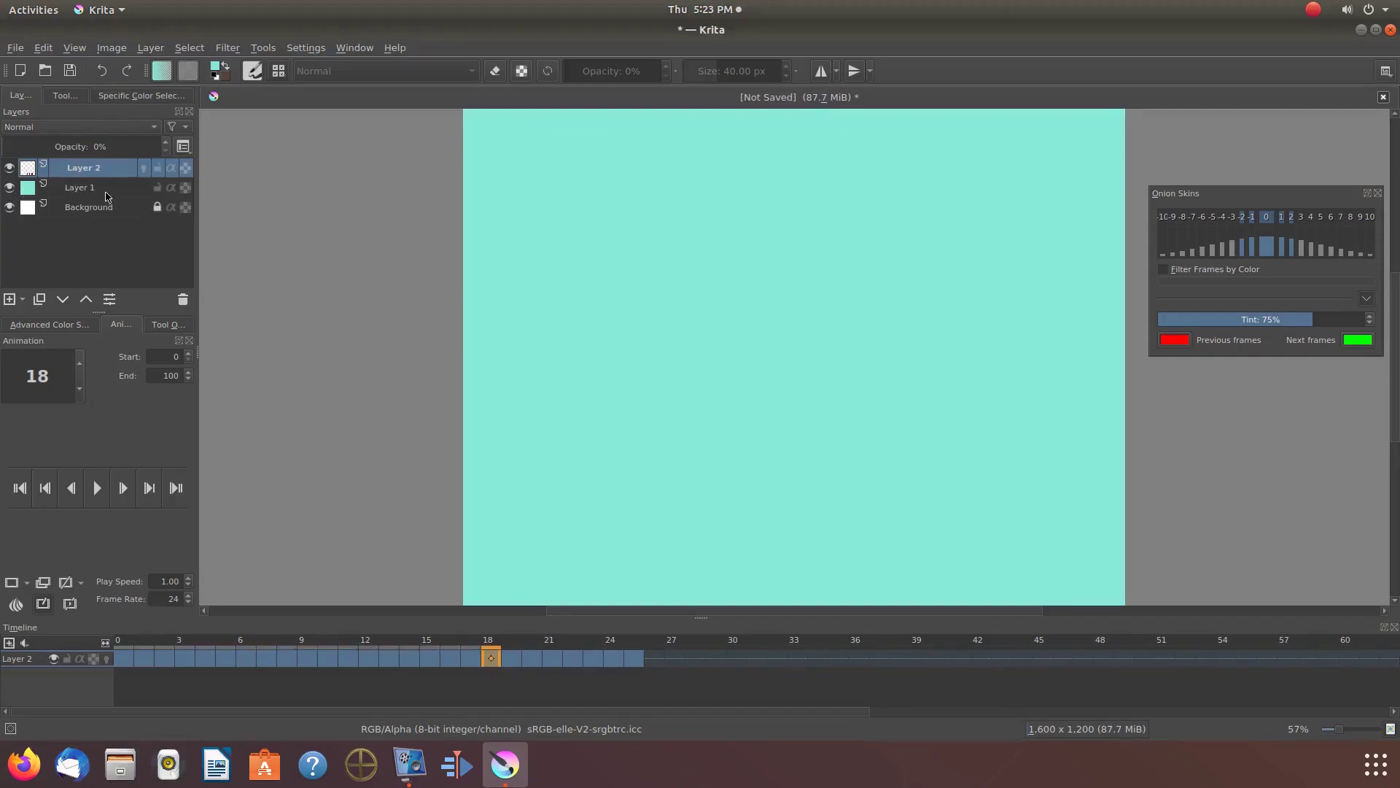
Step: Merge Layer 2's Redfeather text down into the teal Layer 1 with Merge with Layer Below
{"action": "mouse_move", "coordinate": [105, 196]}
{"action": "right_click", "coordinate": [89, 171]}
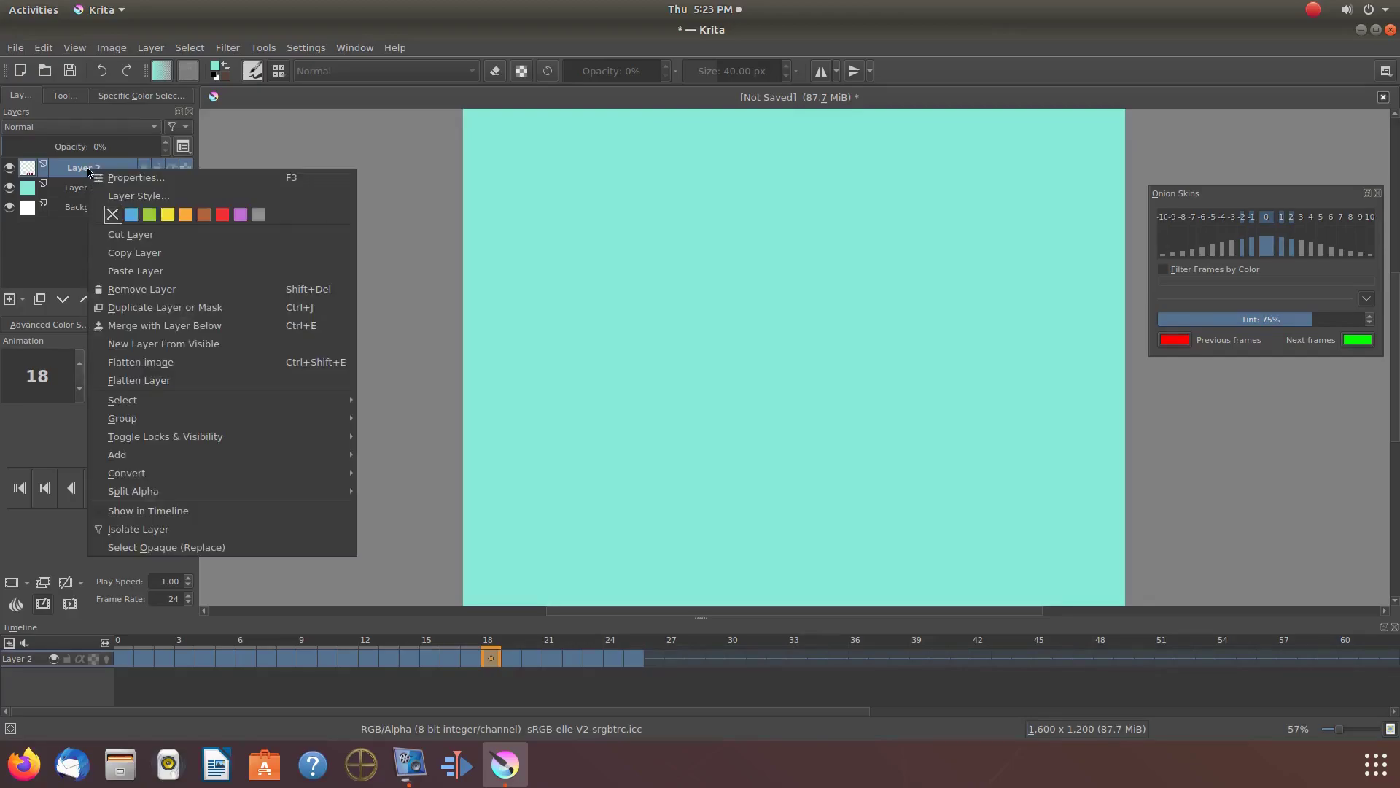
{"action": "left_click", "coordinate": [125, 326]}
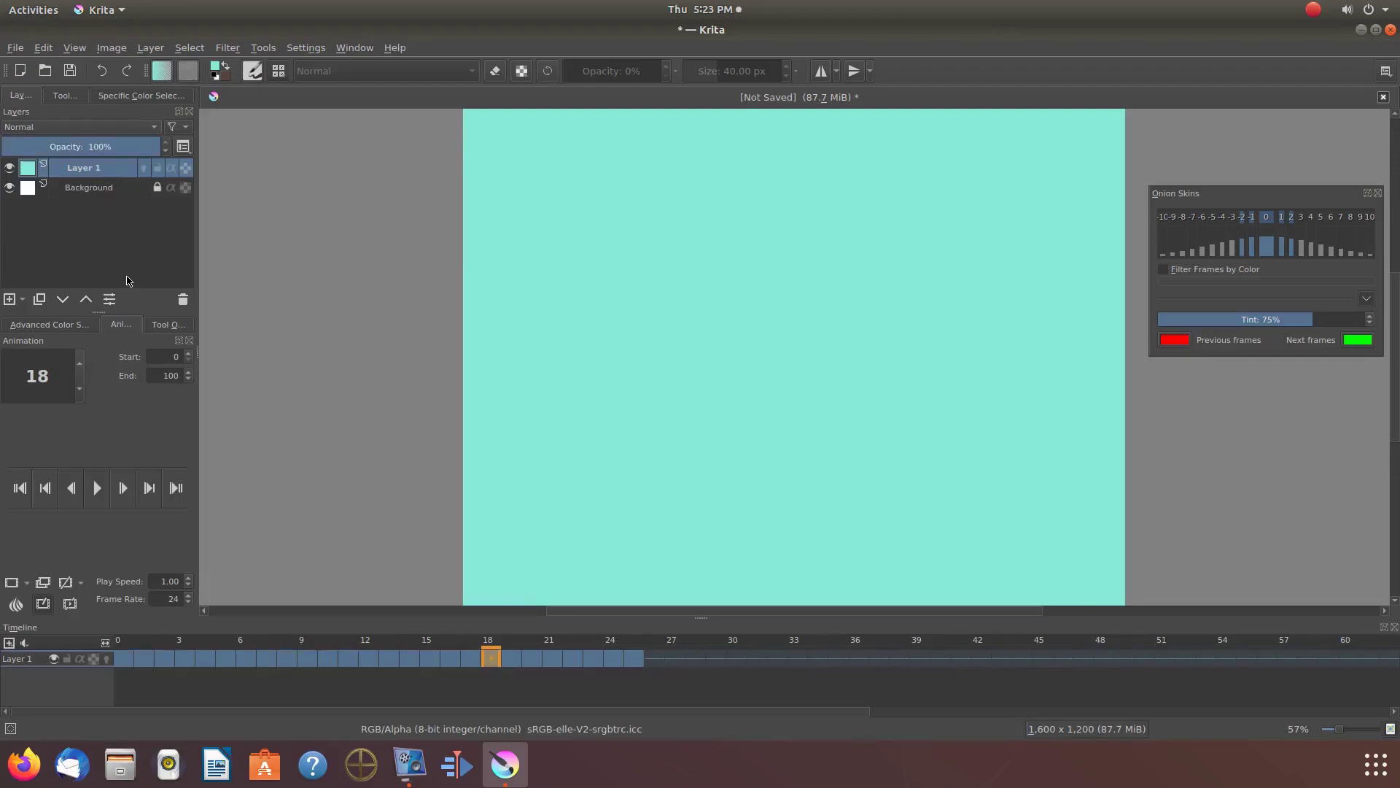
{"action": "left_click", "coordinate": [97, 488]}
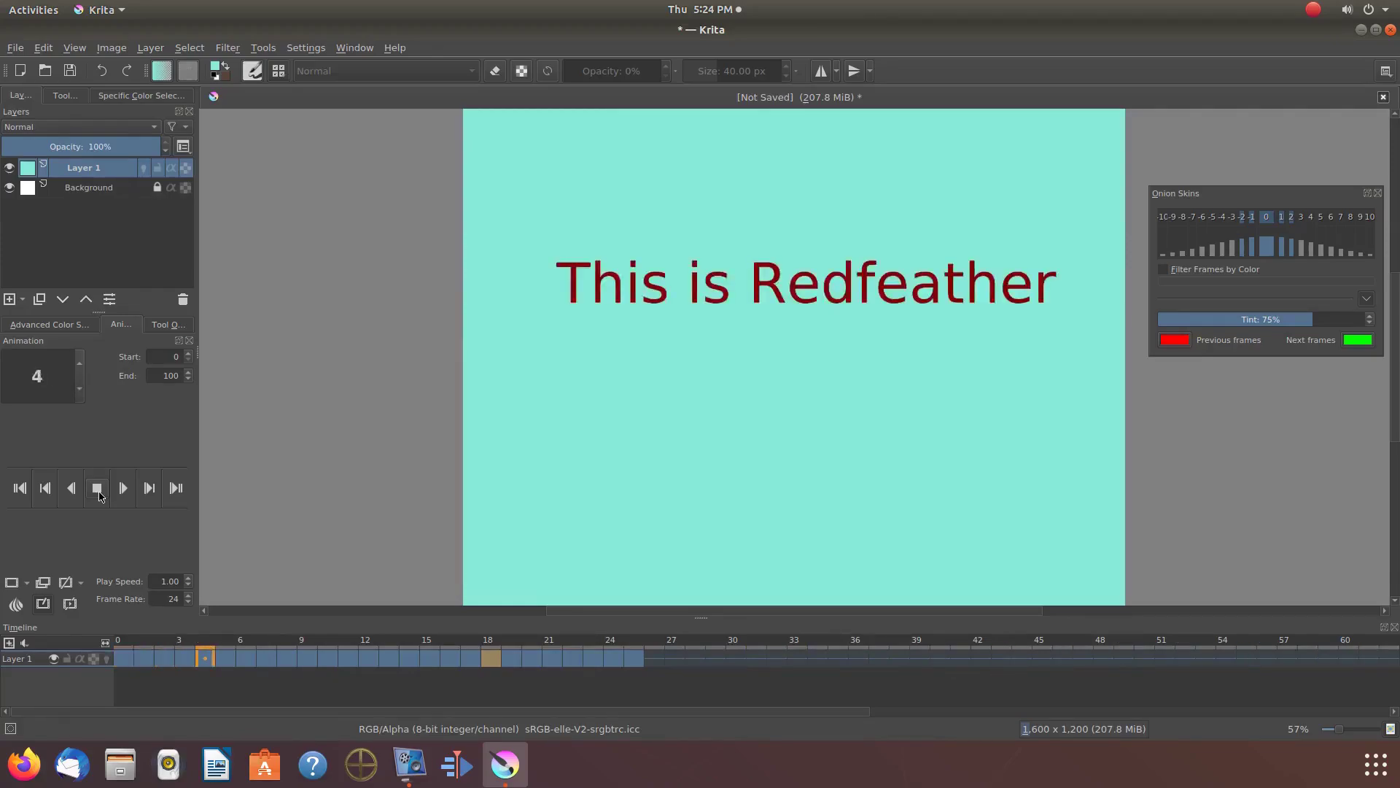
{"action": "left_click", "coordinate": [99, 494]}
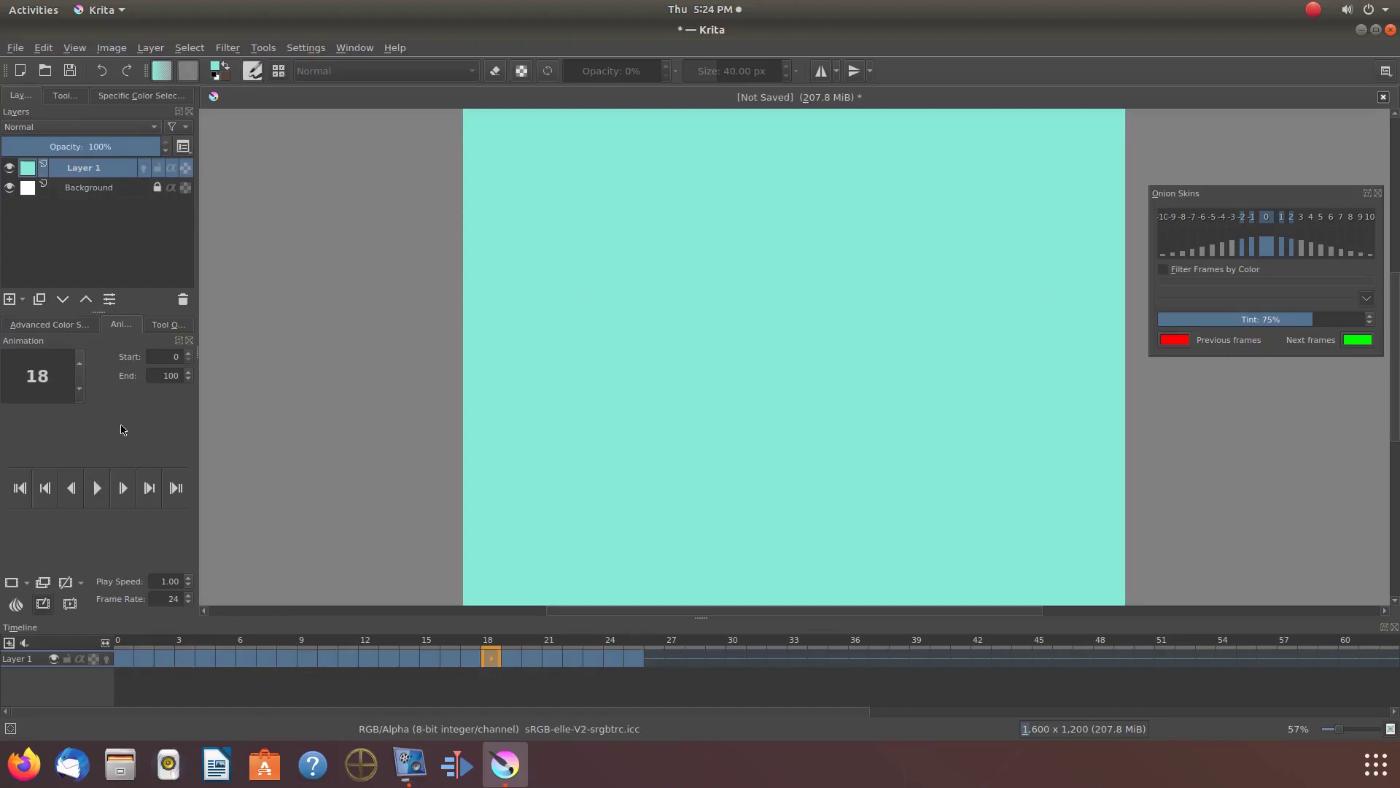
Step: Add an empty Layer 3, then select Layer 1 and hide the teal layer
{"action": "left_click", "coordinate": [9, 299]}
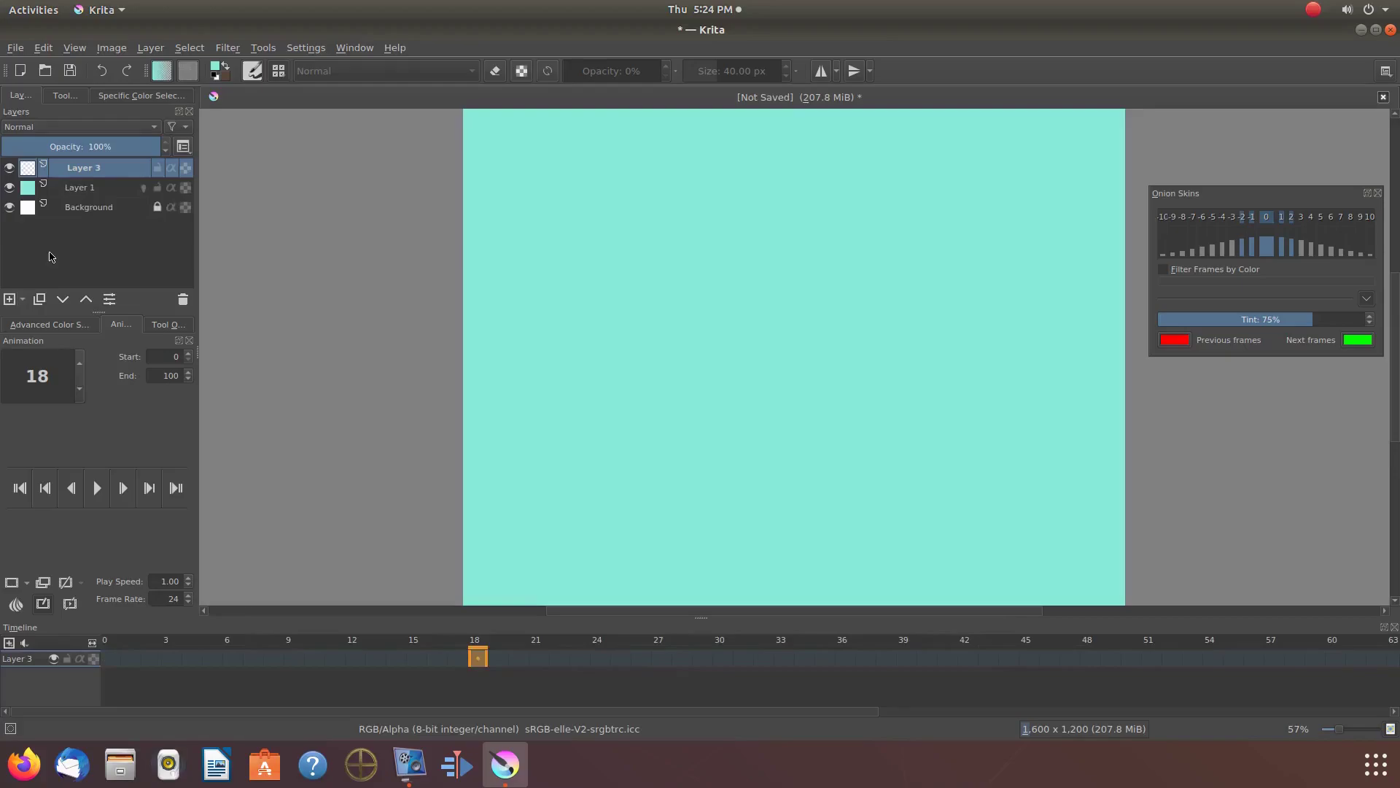
{"action": "key", "text": "Page_Down"}
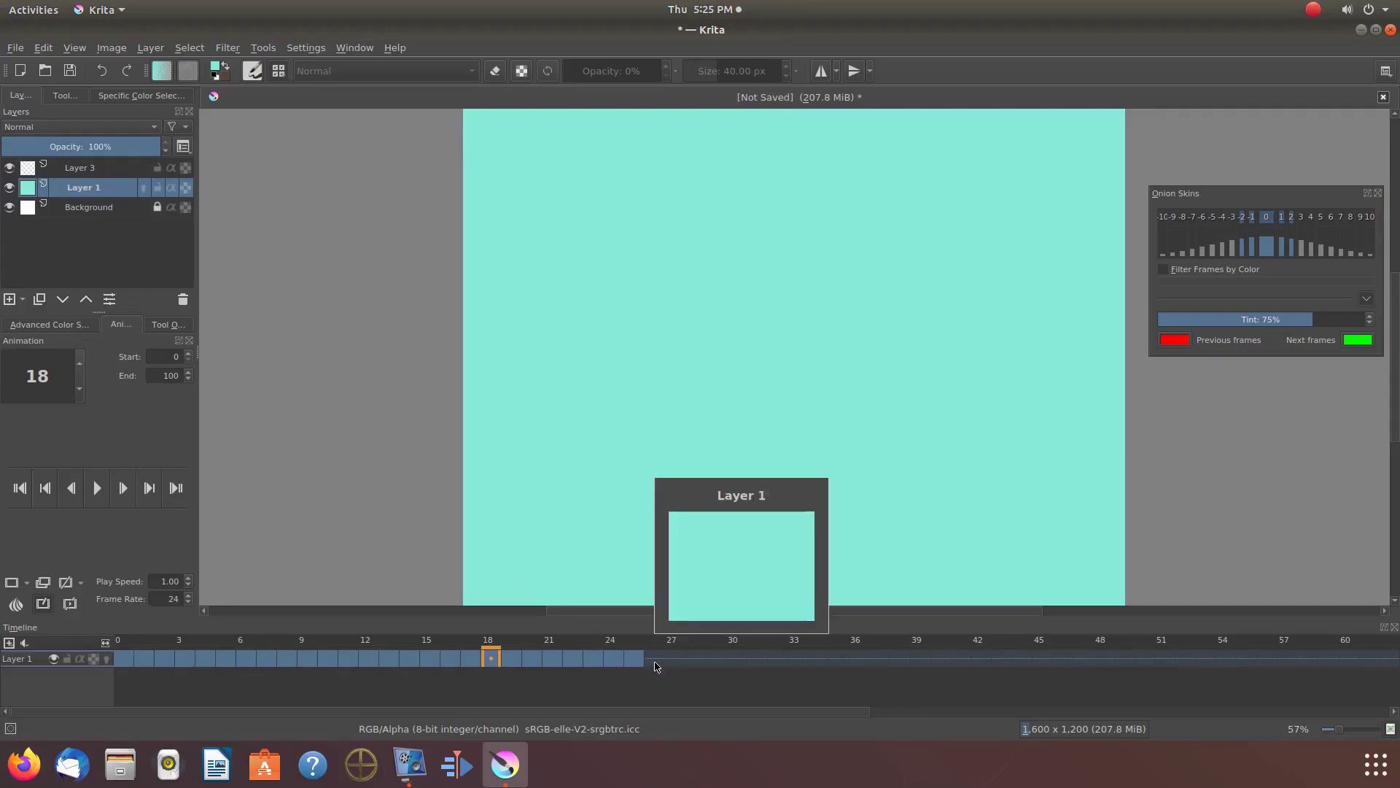
{"action": "left_click", "coordinate": [10, 189]}
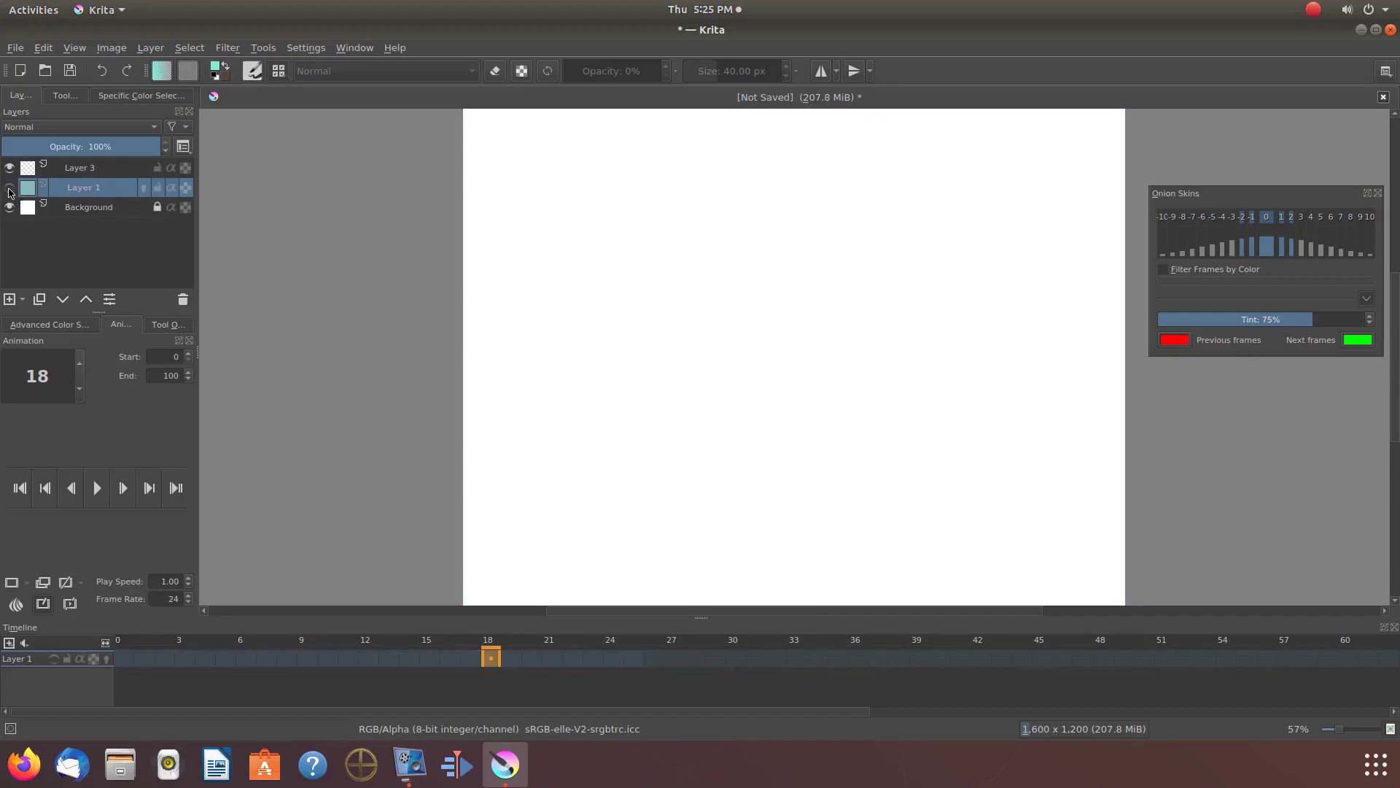
Step: With Layer 3 selected, draw a Text tool box near the top of the canvas
{"action": "left_click", "coordinate": [73, 170]}
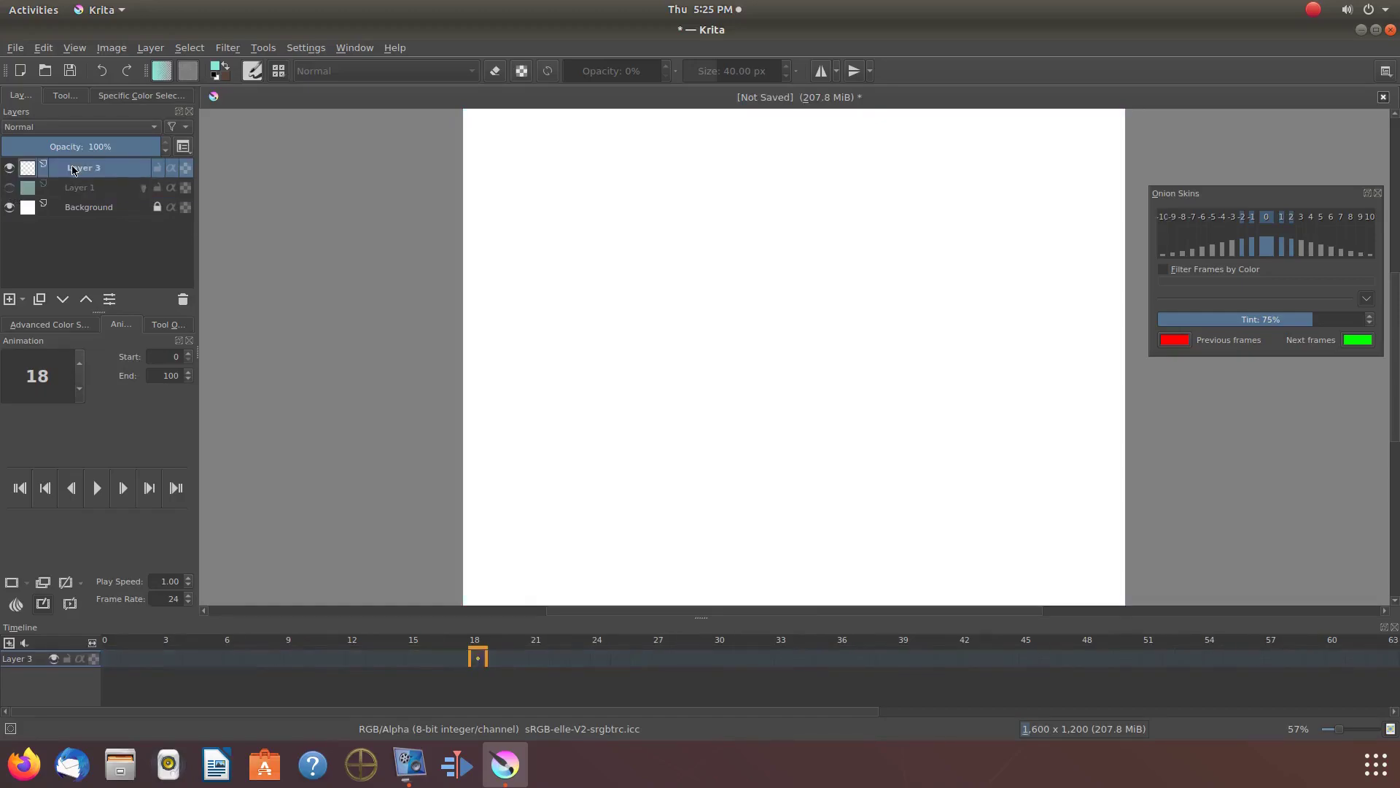
{"action": "left_click", "coordinate": [63, 97]}
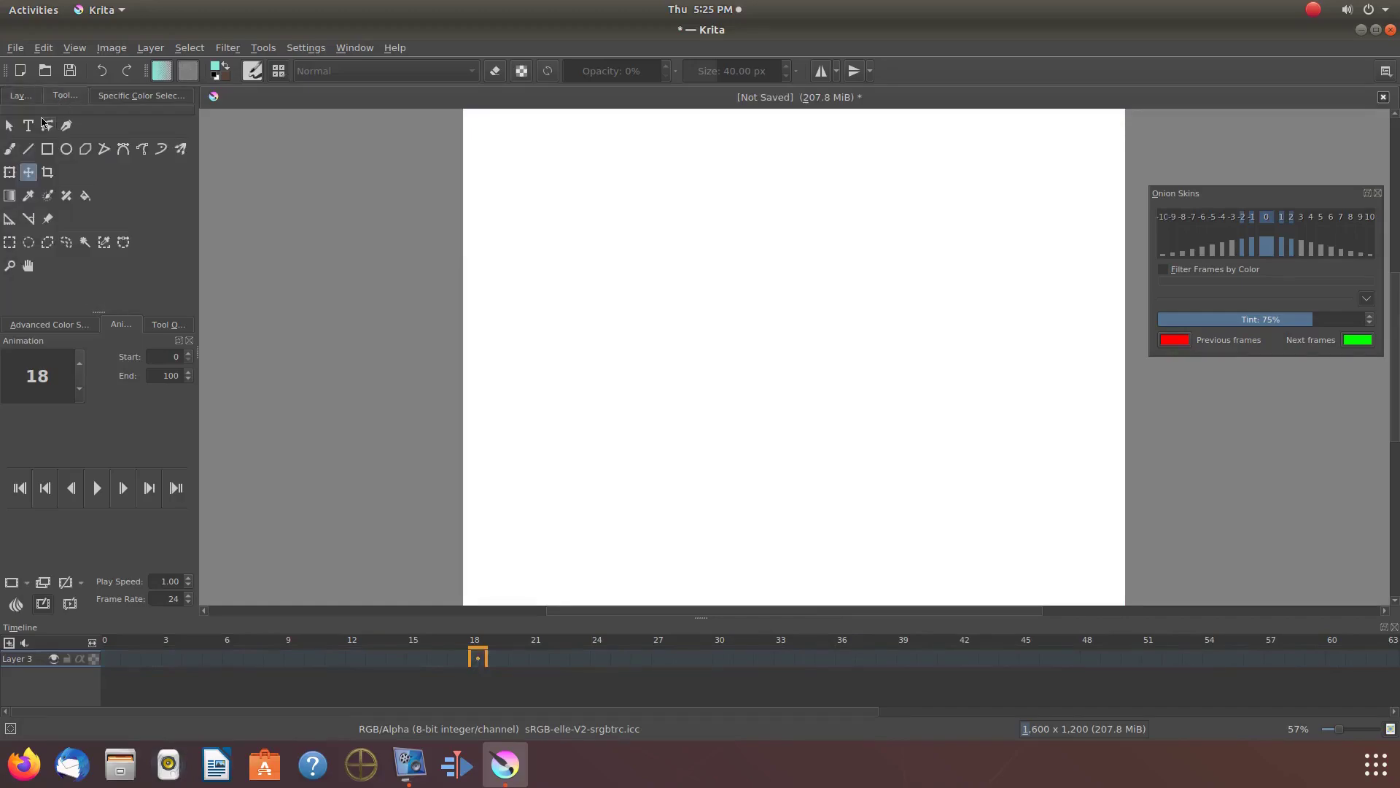
{"action": "left_click", "coordinate": [29, 125]}
{"action": "left_click_drag", "start_coordinate": [615, 228], "coordinate": [1017, 335]}
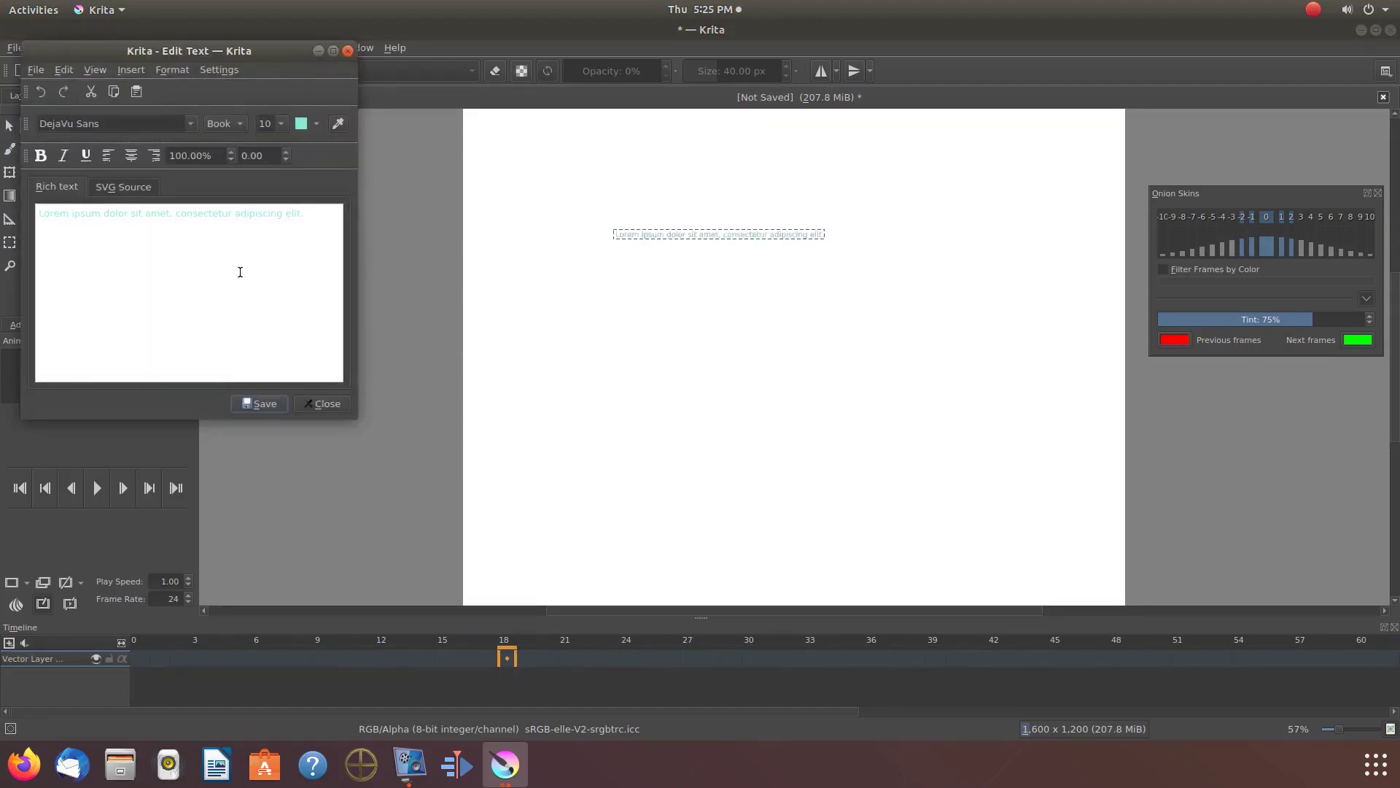
Step: Replace the placeholder with 'From Grephaxs' in dark red and apply it to the canvas
{"action": "left_click_drag", "start_coordinate": [302, 214], "coordinate": [38, 214]}
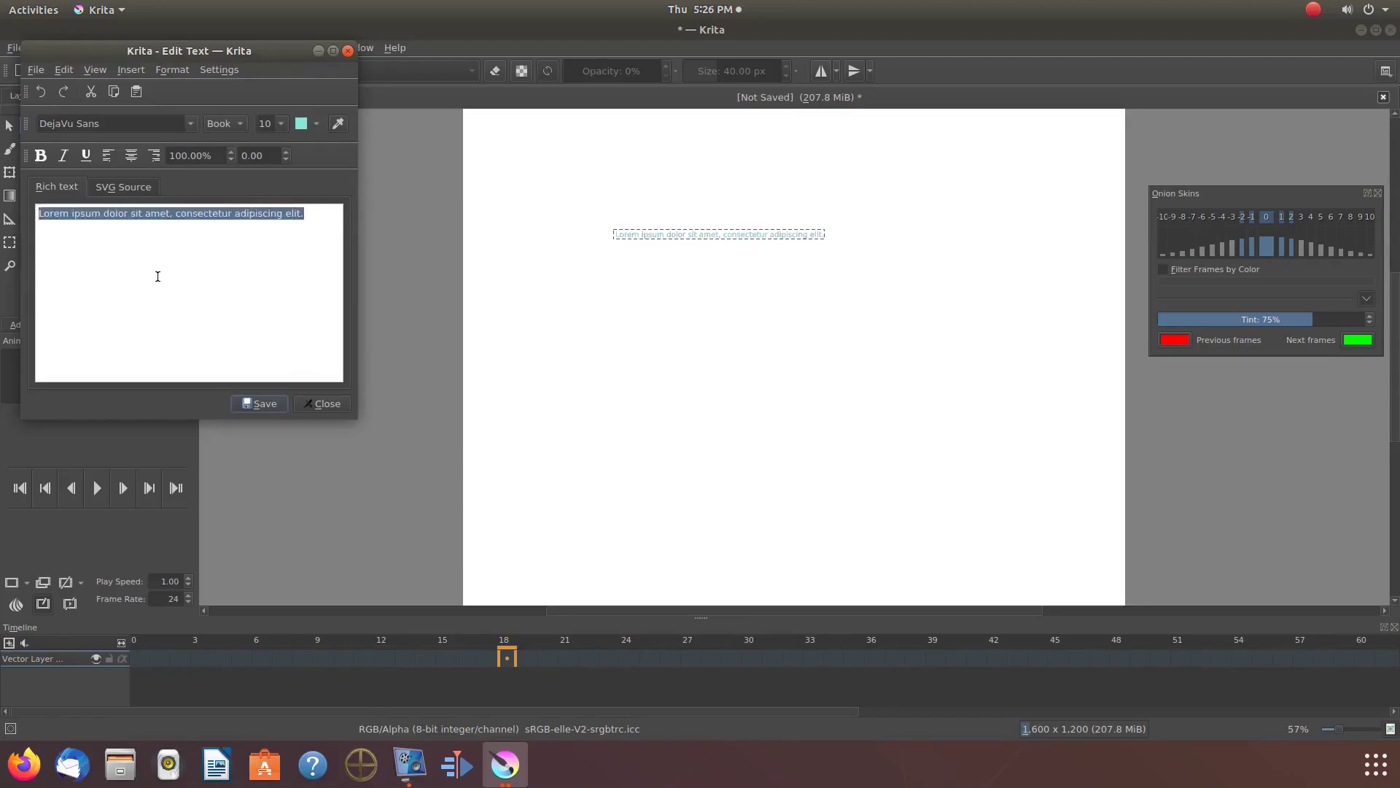
{"action": "key", "text": "BackSpace"}
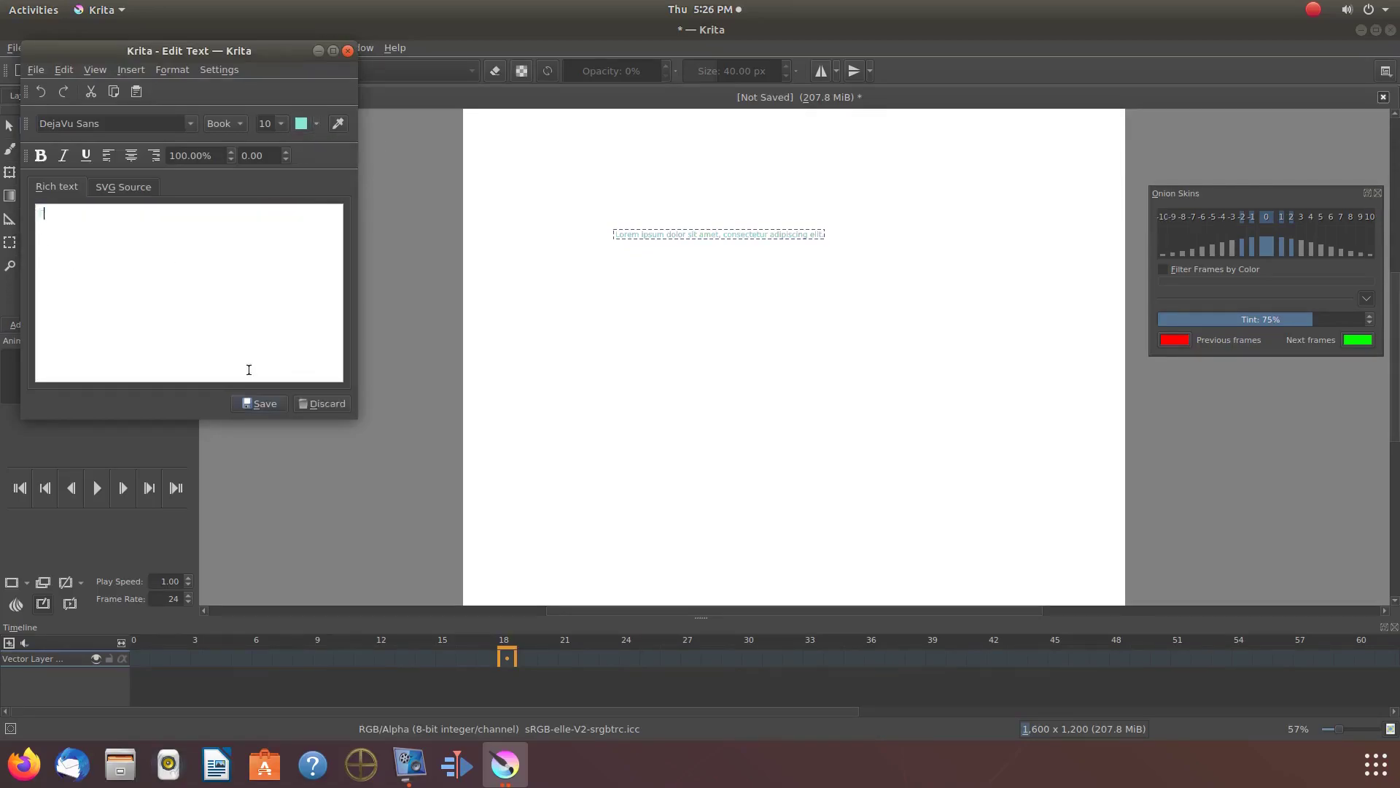
{"action": "type", "text": "From Grehaxs"}
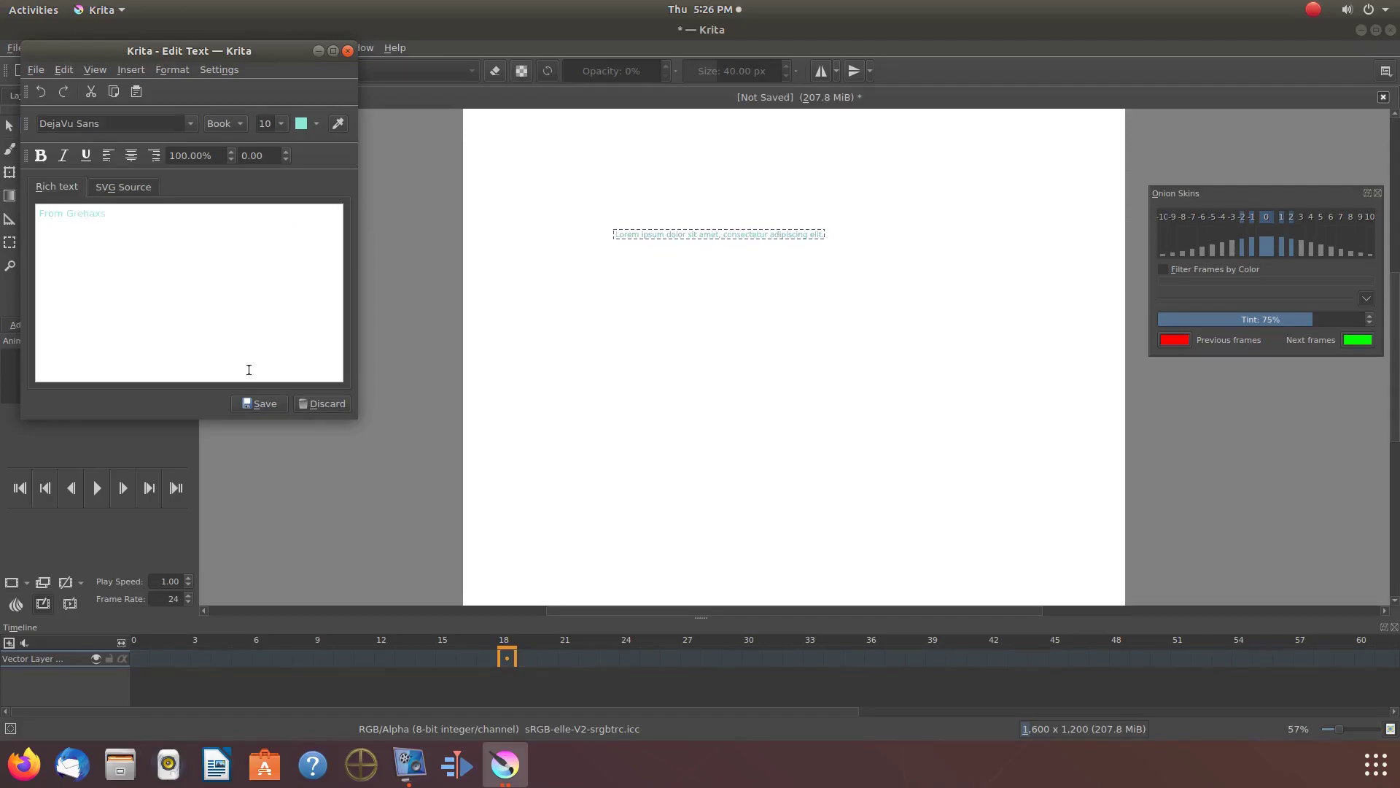
{"action": "left_click", "coordinate": [316, 124]}
{"action": "left_click", "coordinate": [339, 146]}
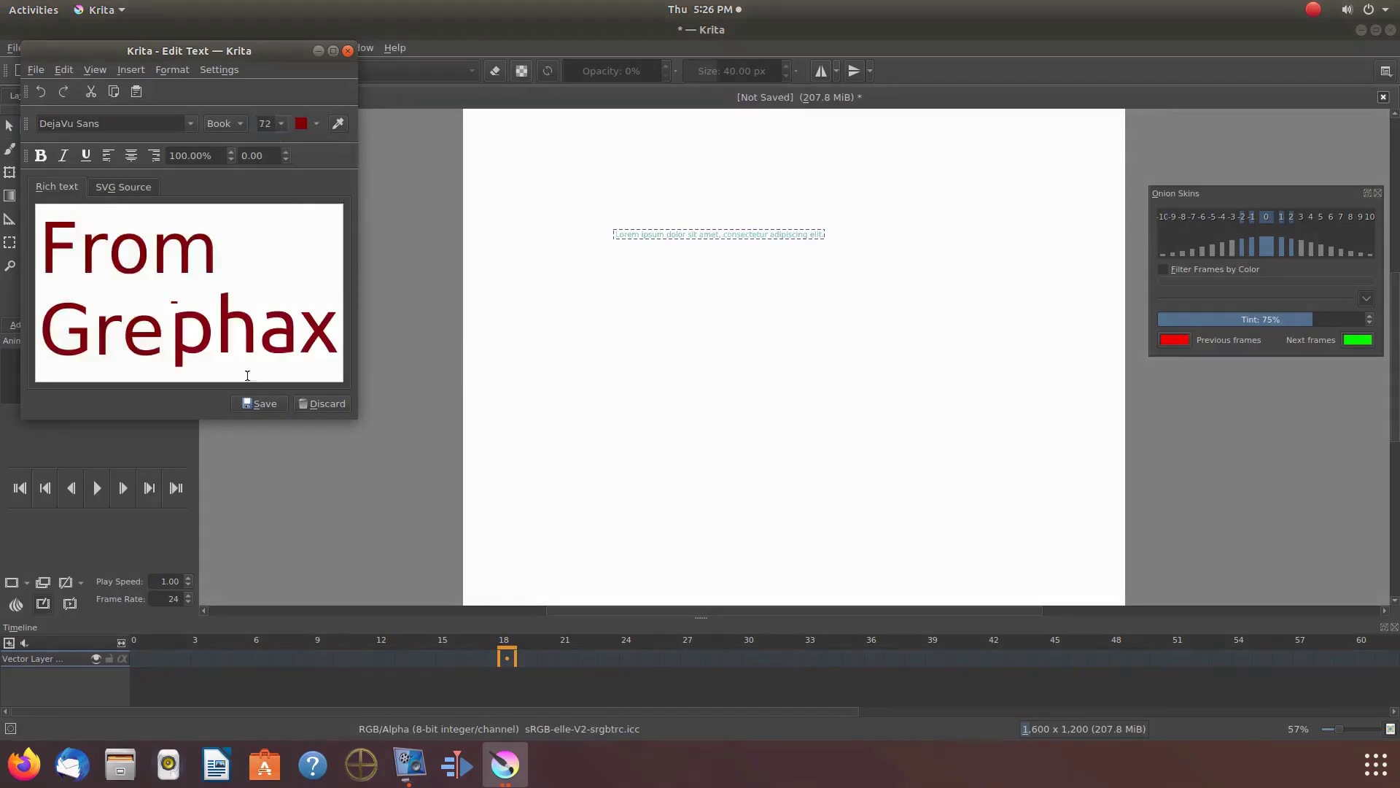
{"action": "left_click", "coordinate": [260, 403]}
{"action": "left_click", "coordinate": [324, 405]}
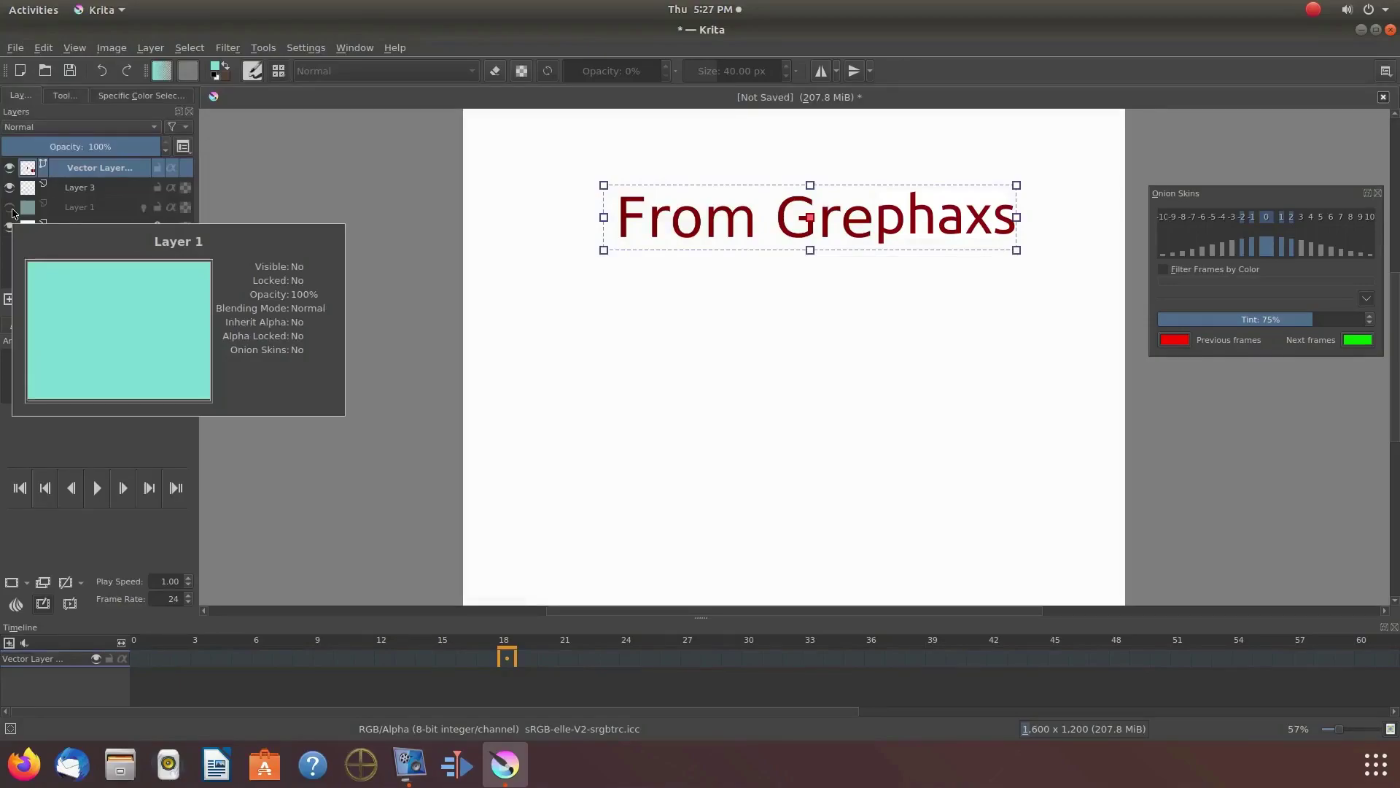
Step: Turn the teal Layer 1 back on and select it so its Timeline frames show
{"action": "left_click", "coordinate": [11, 208]}
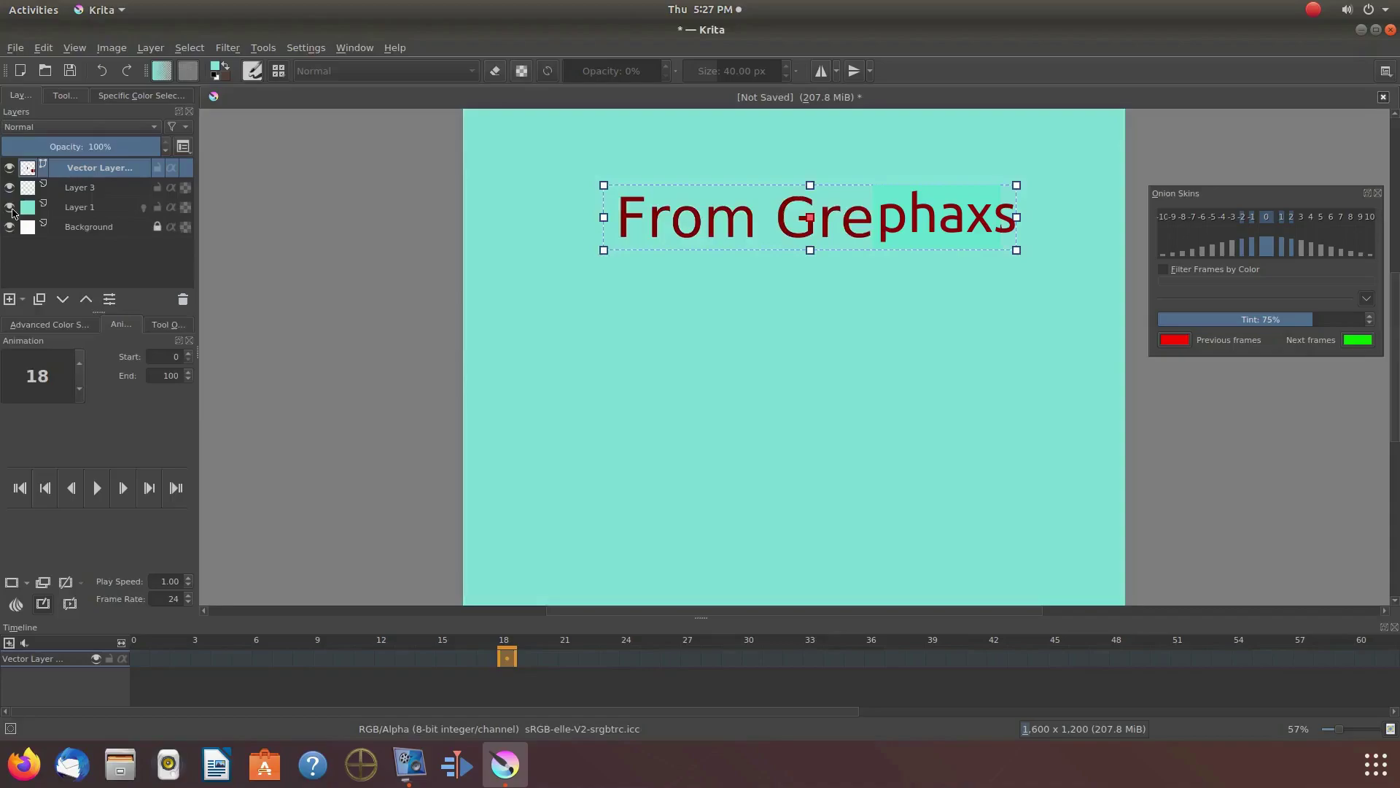
{"action": "left_click", "coordinate": [13, 211]}
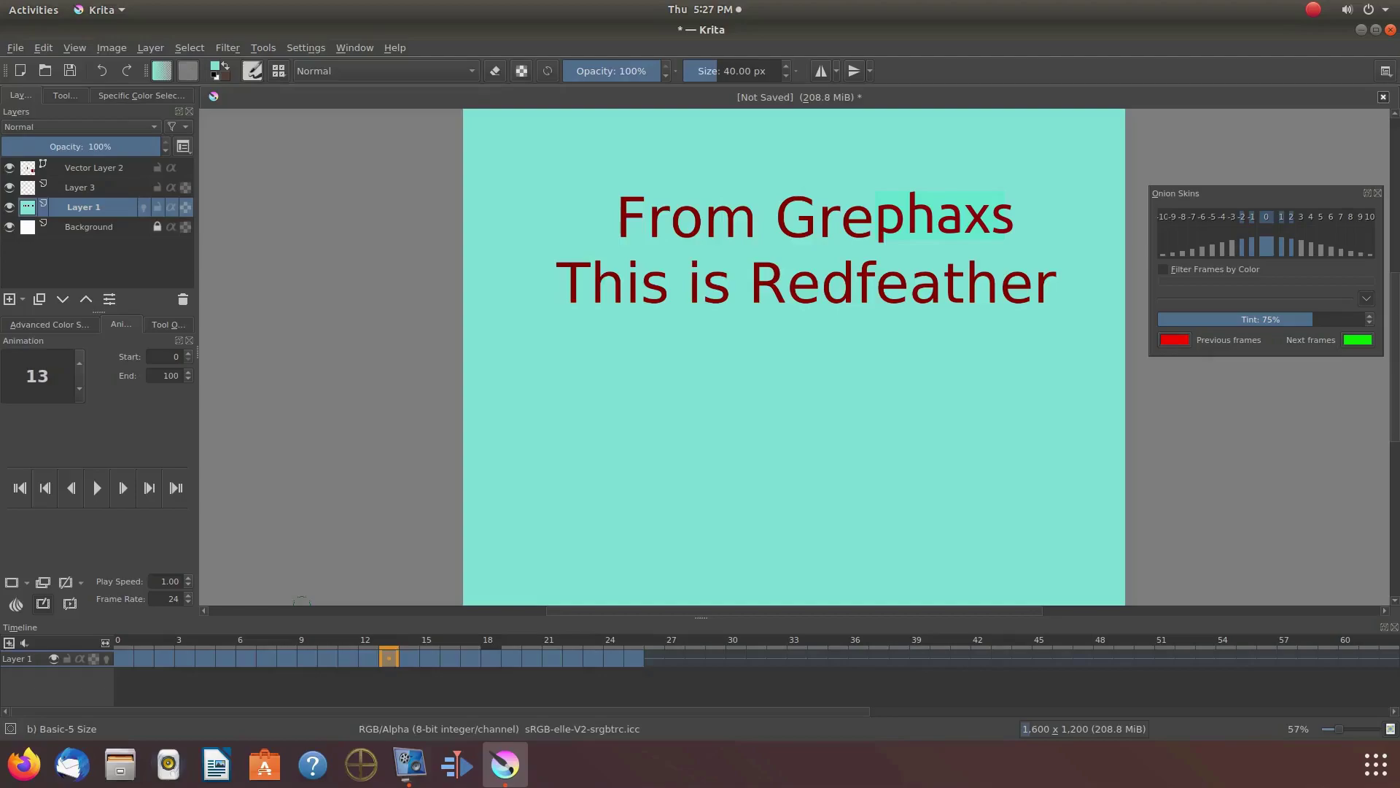
Step: Select the vector text layer and hide Layer 1's teal fill
{"action": "left_click", "coordinate": [95, 168]}
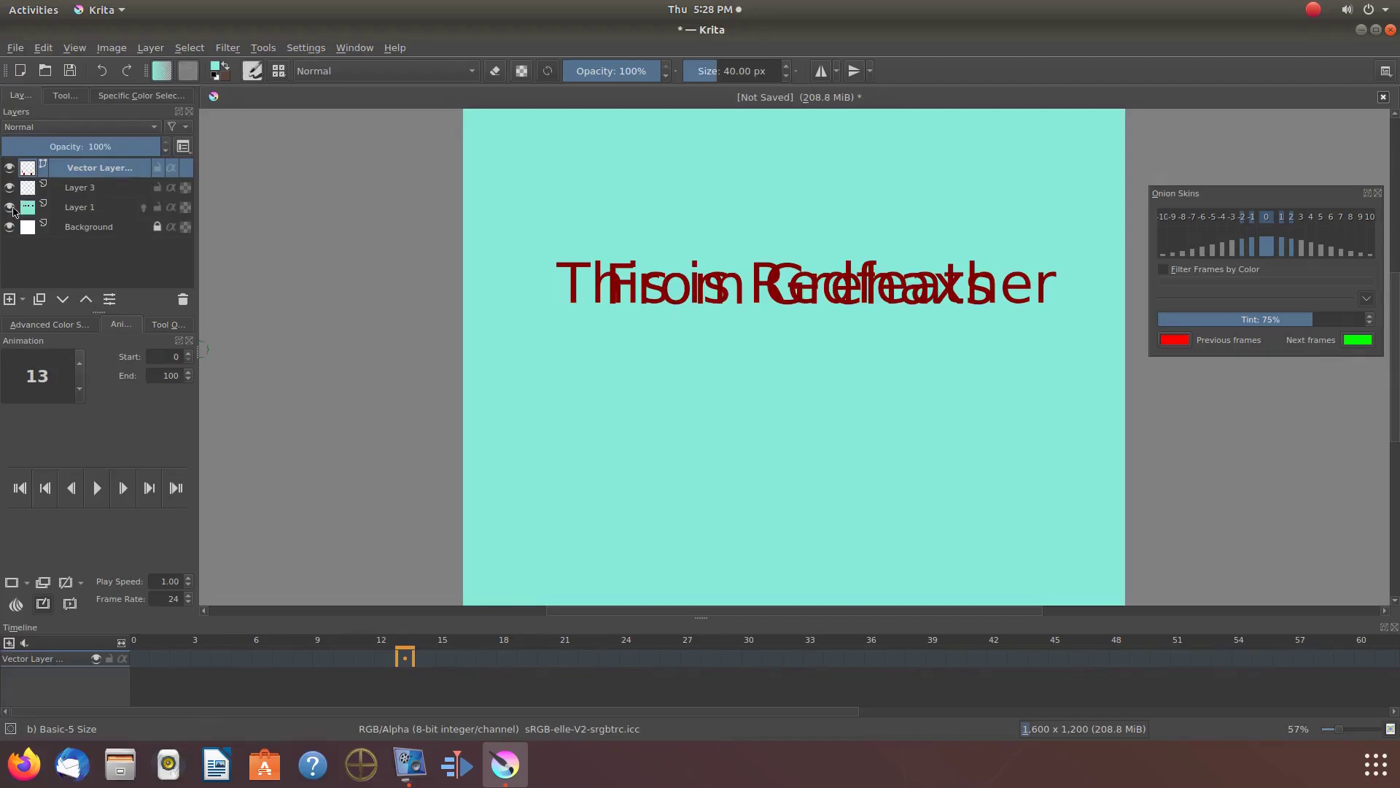
{"action": "left_click", "coordinate": [10, 209]}
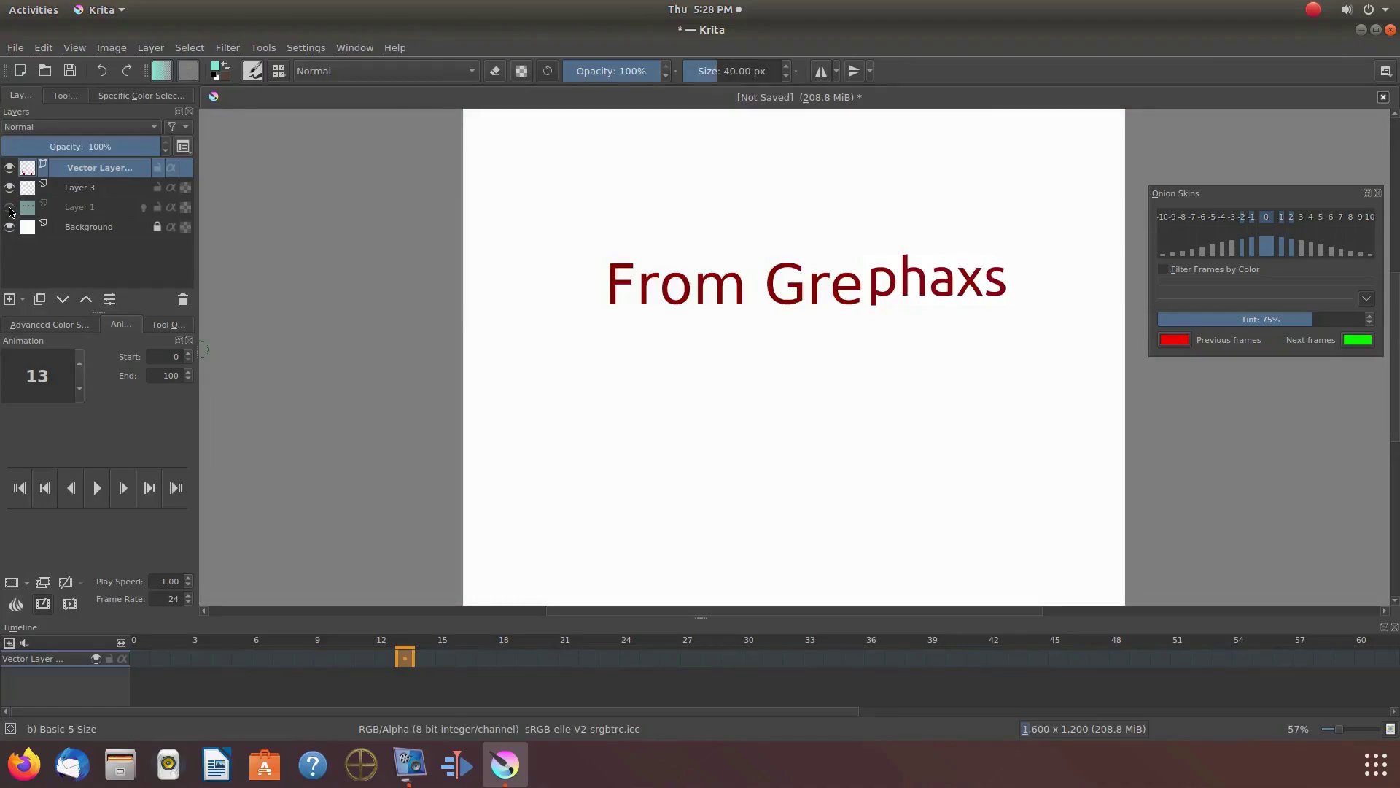
Step: Merge the From Grephaxs vector layer down into Layer 3 using Merge with Layer Below
{"action": "right_click", "coordinate": [100, 167]}
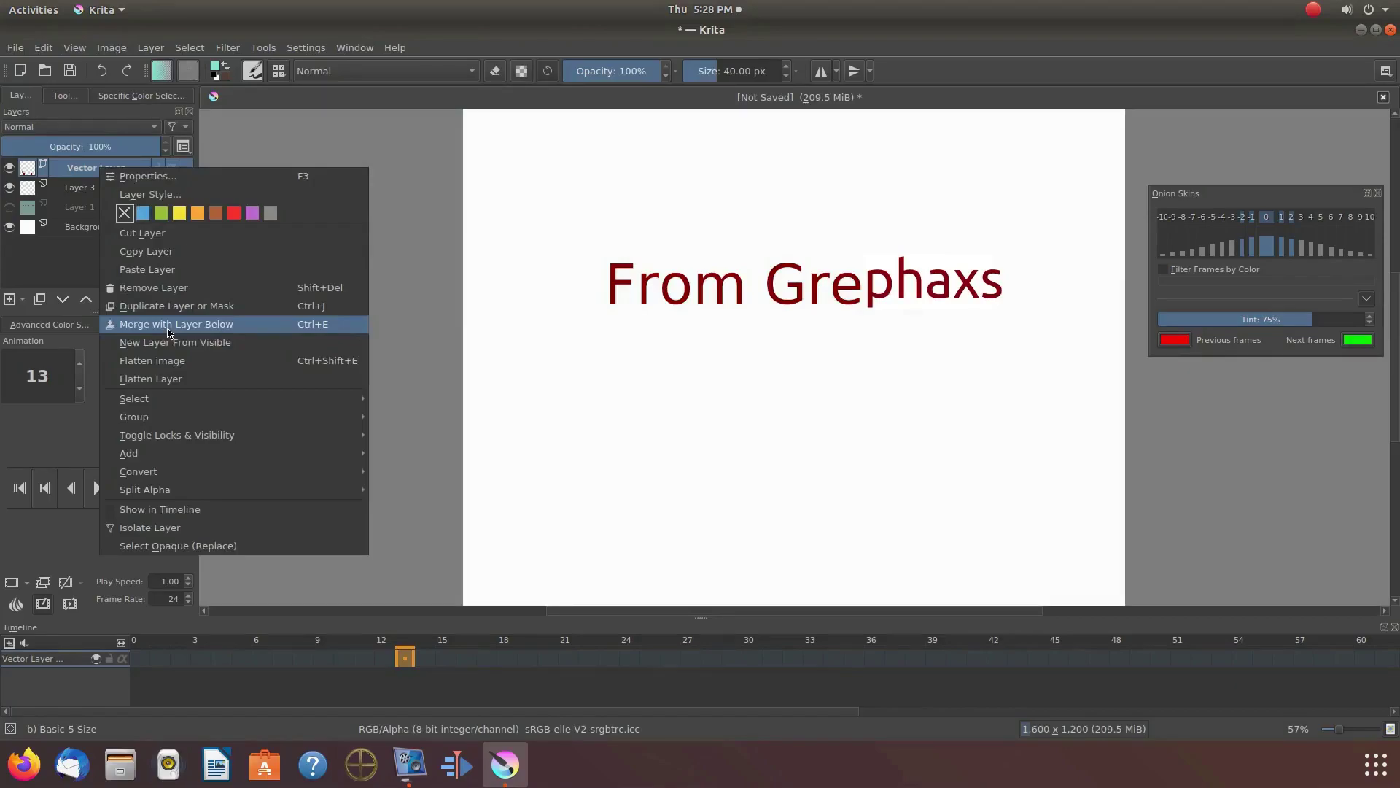
{"action": "left_click", "coordinate": [168, 324]}
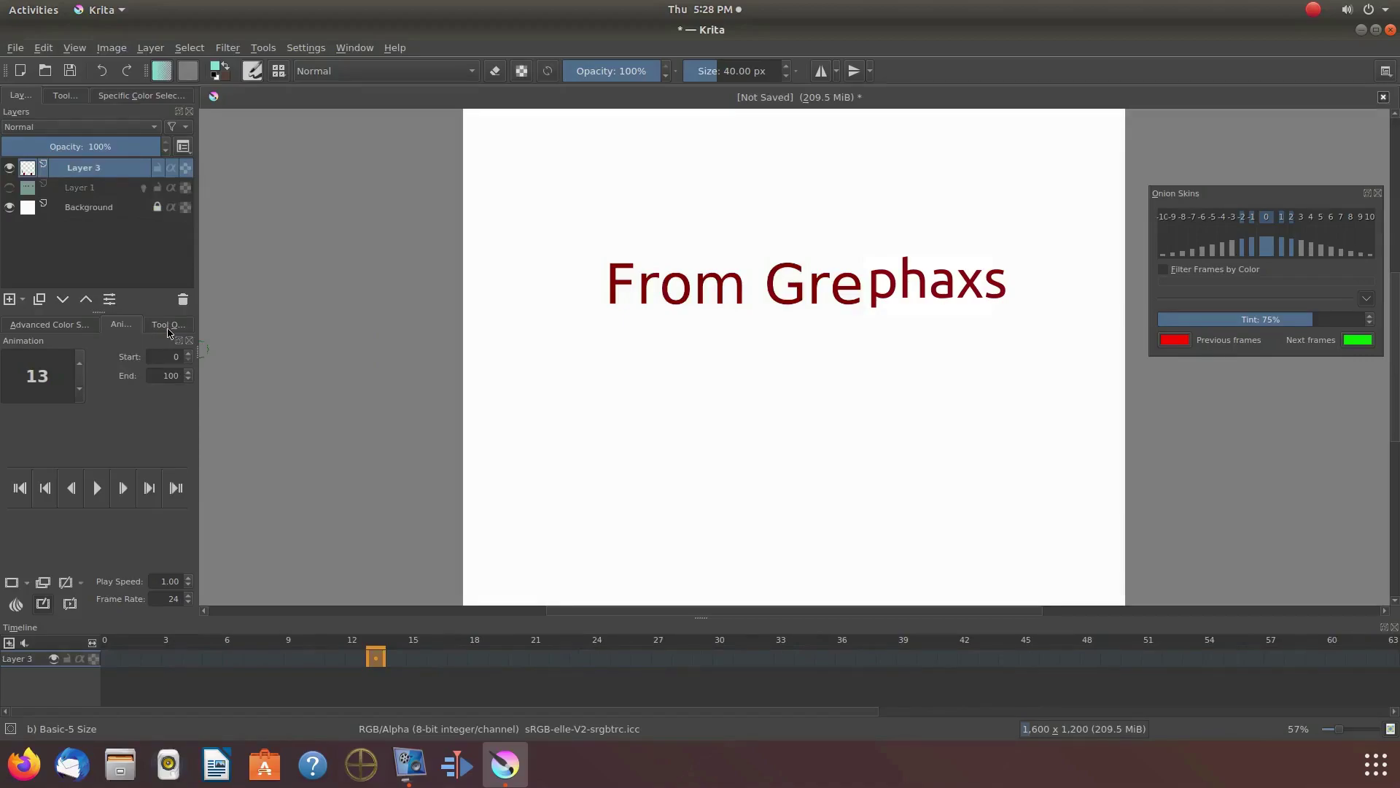
Step: Create a blank keyframe at frame 24 on Layer 3, then return to frame 0
{"action": "right_click", "coordinate": [602, 659]}
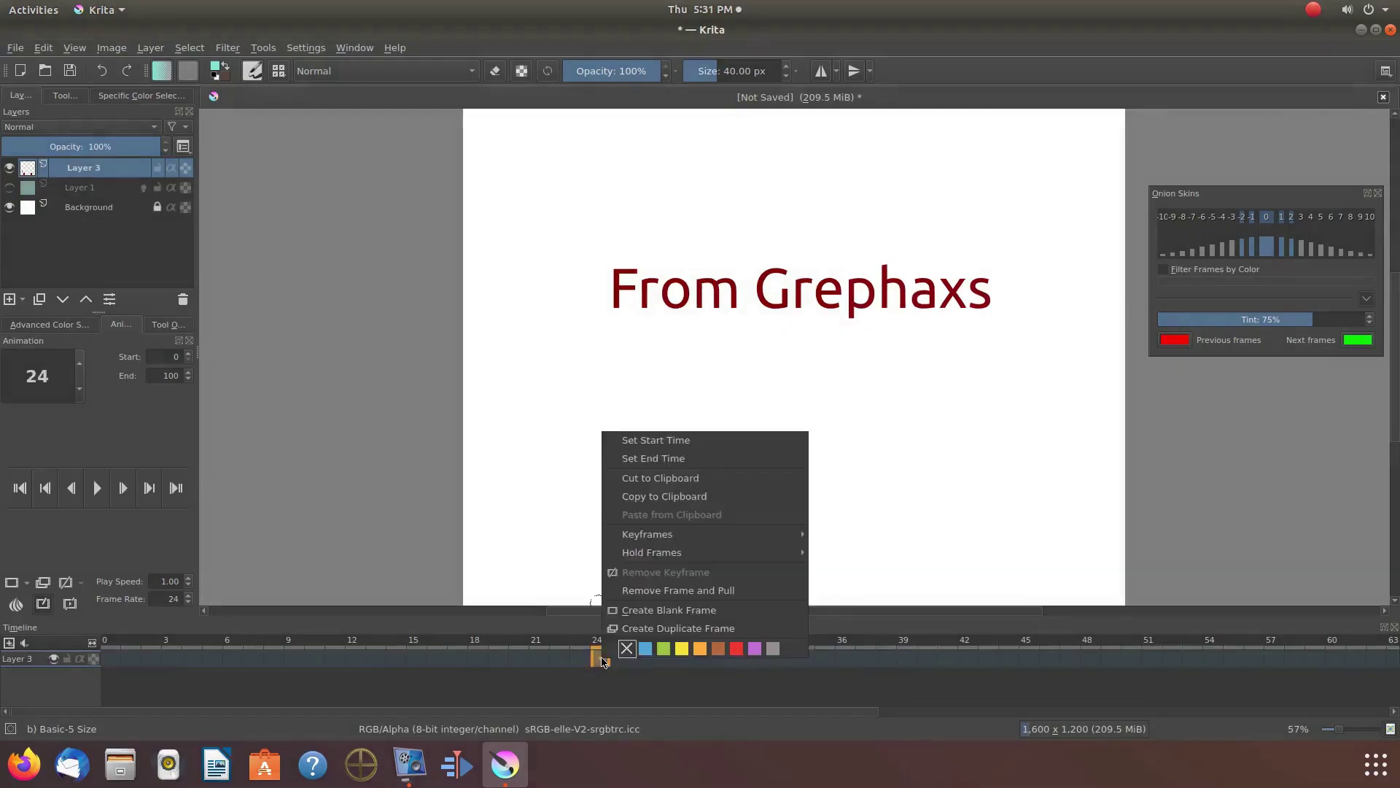
{"action": "left_click", "coordinate": [657, 616]}
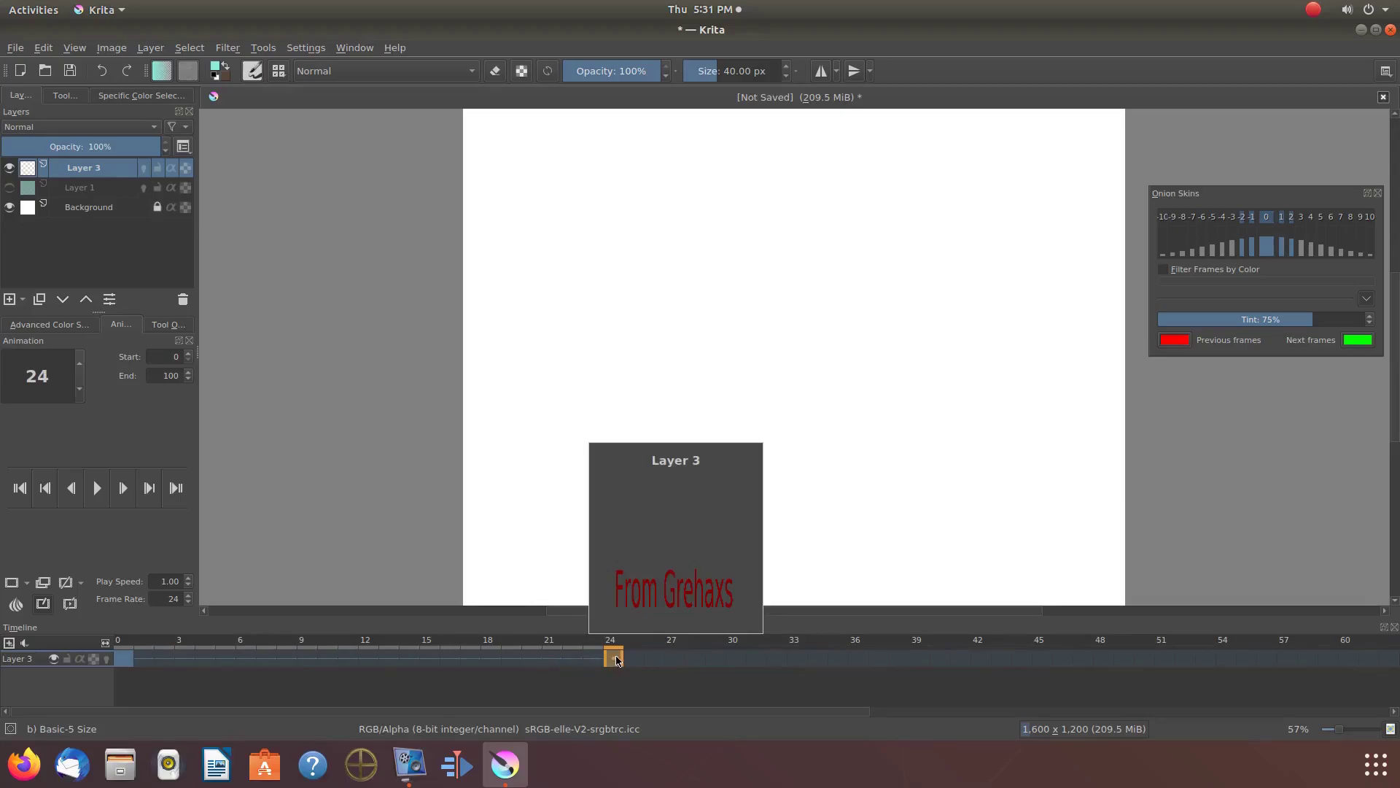
{"action": "left_click", "coordinate": [124, 660]}
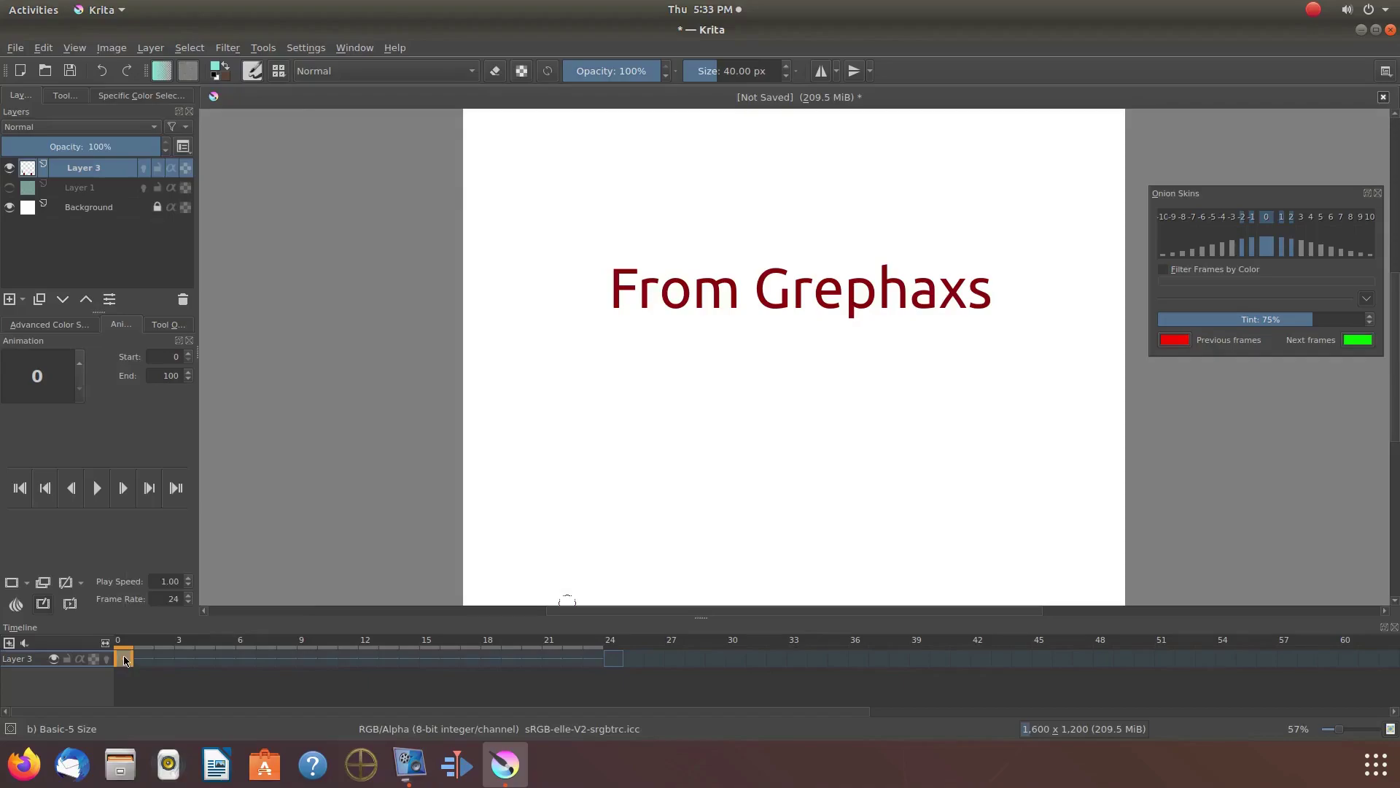
Step: Drag Layer 3's From Grephaxs keyframe from frame 0 to about frame 24
{"action": "mouse_move", "coordinate": [124, 659]}
{"action": "left_mouse_down"}
{"action": "mouse_move", "coordinate": [268, 679]}
{"action": "mouse_move", "coordinate": [641, 660]}
{"action": "left_mouse_up"}
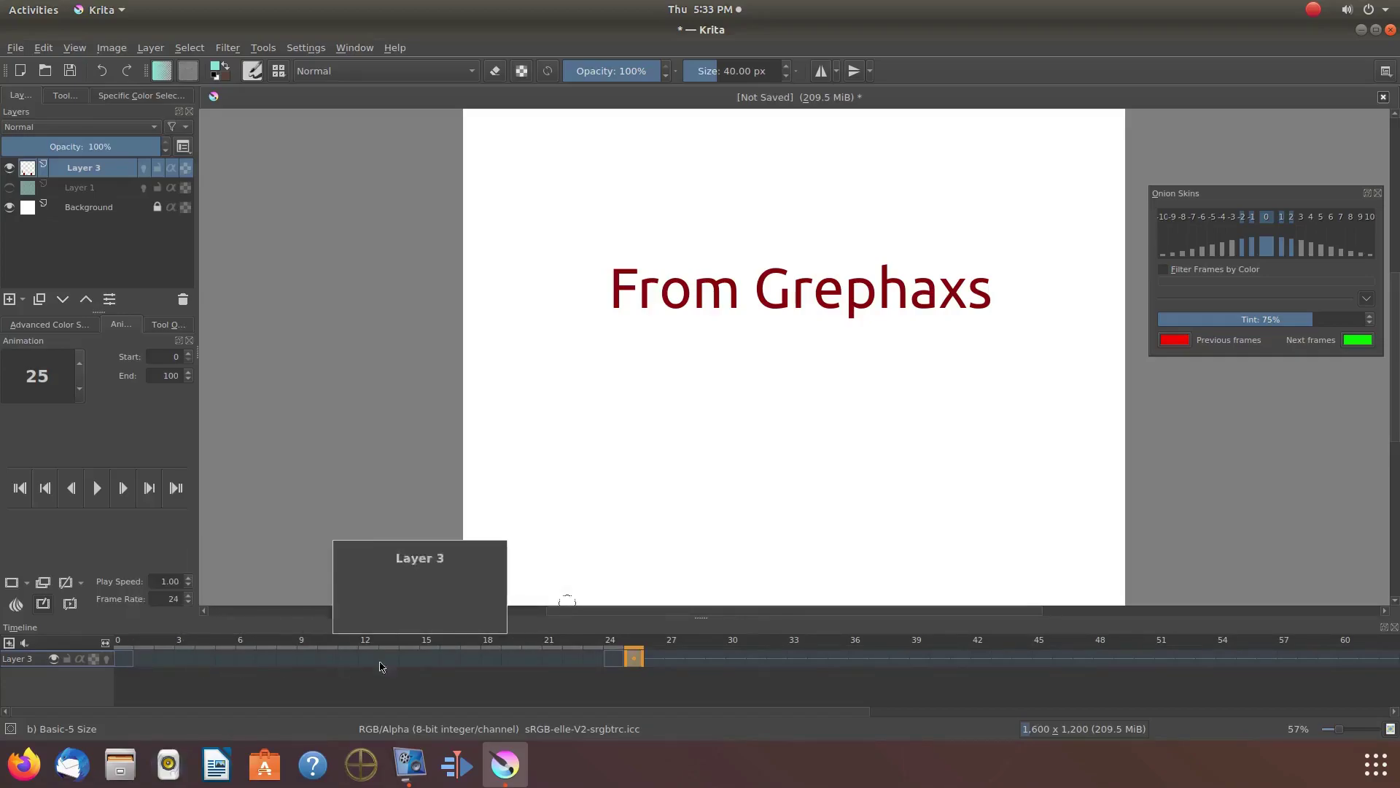
Step: Duplicate the From Grephaxs keyframe into frames 26, 27 and 28
{"action": "right_click", "coordinate": [654, 660]}
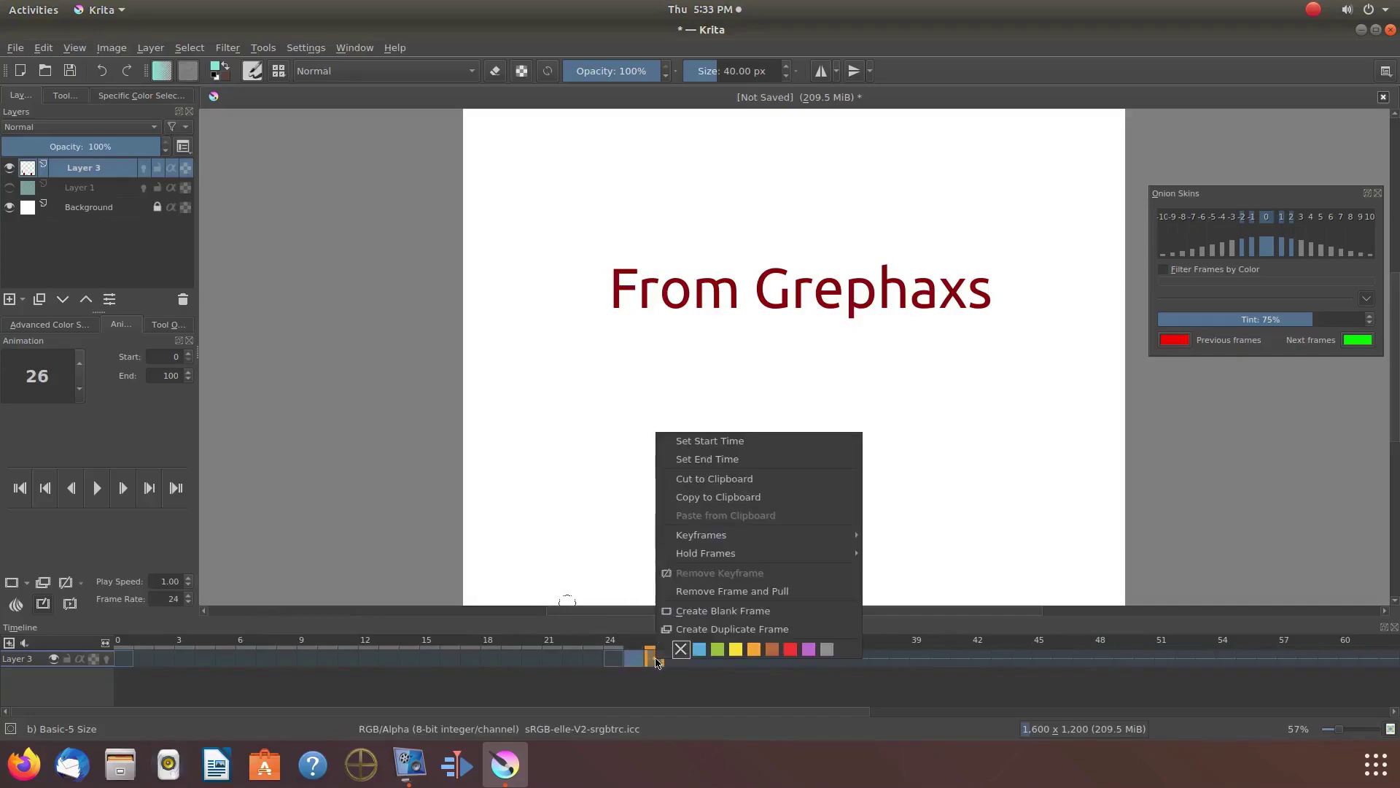
{"action": "left_click", "coordinate": [701, 634]}
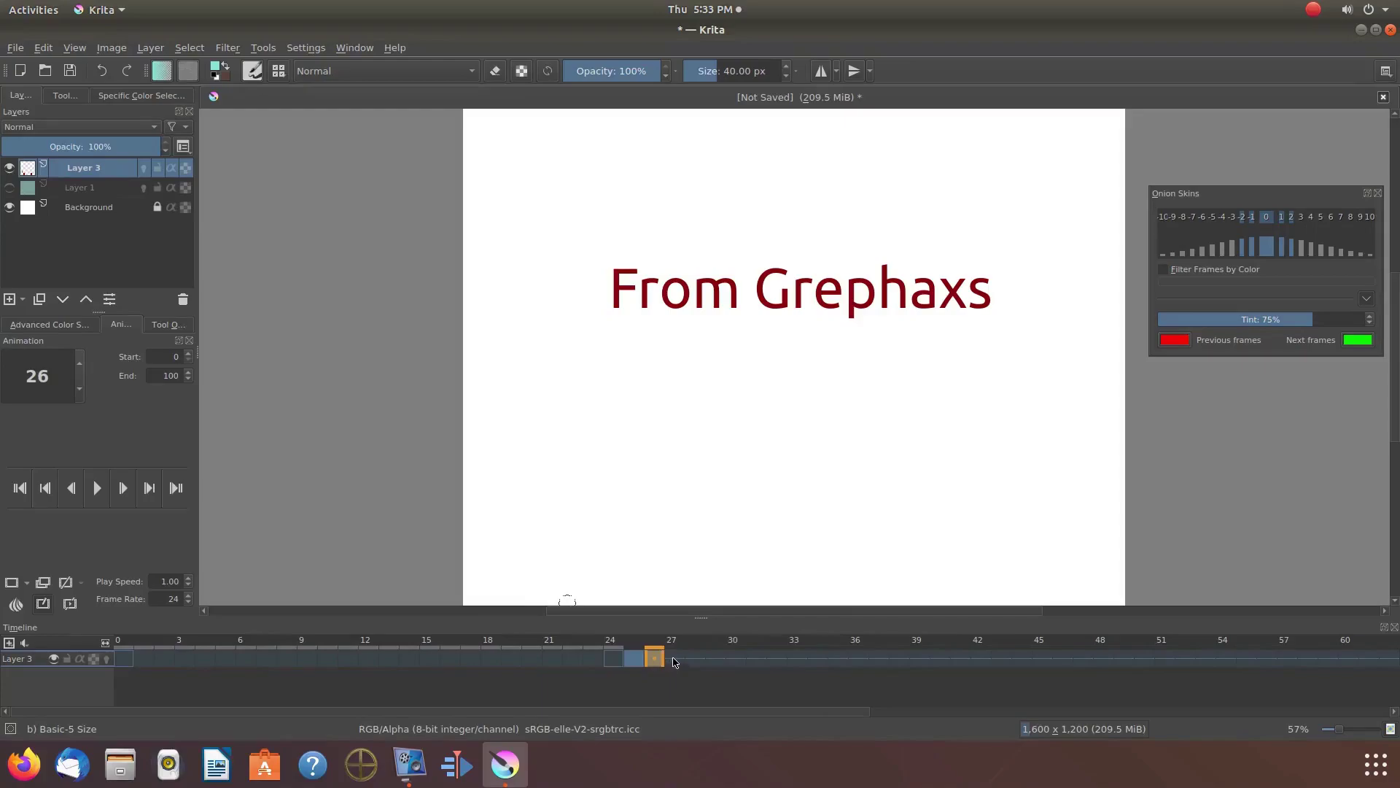
{"action": "left_click", "coordinate": [674, 660]}
{"action": "right_click", "coordinate": [673, 660]}
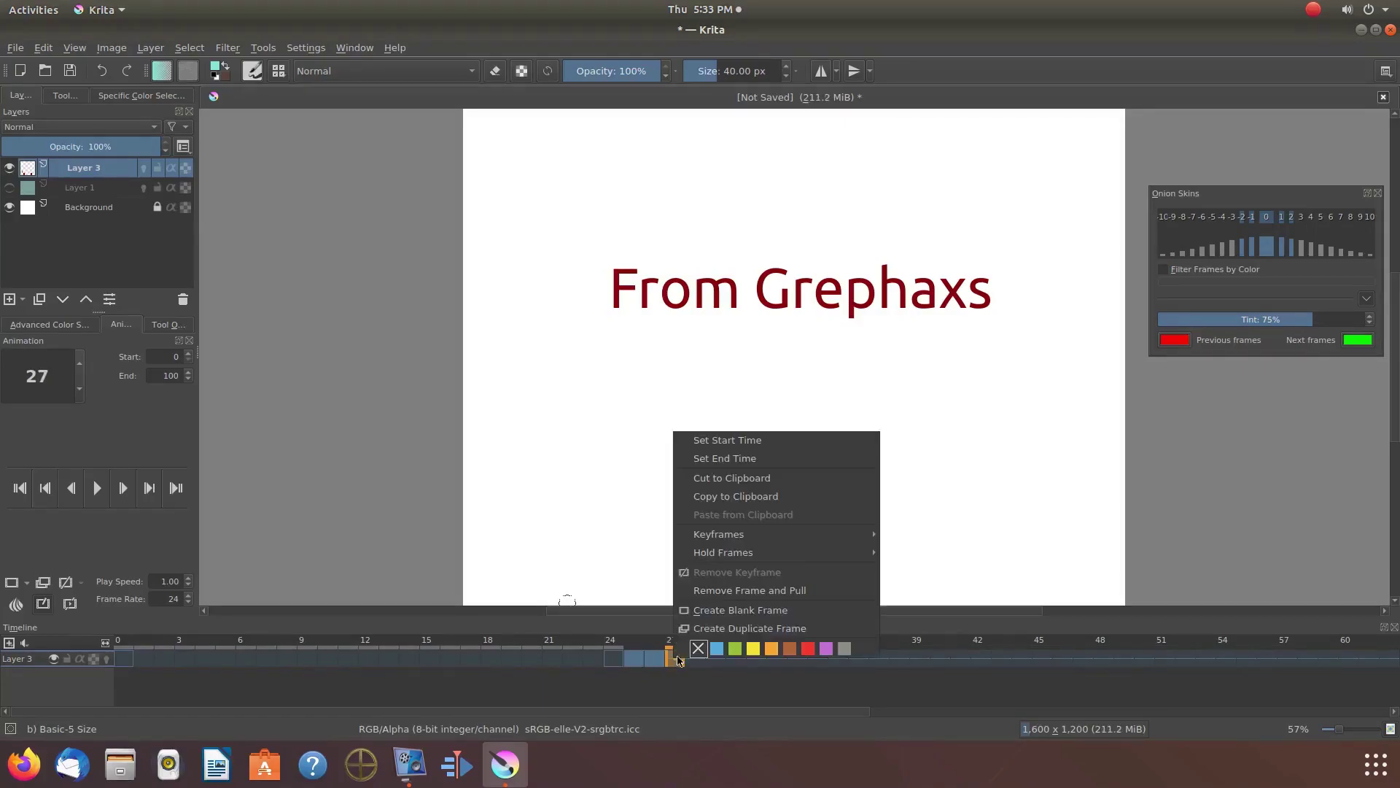
{"action": "left_click", "coordinate": [737, 631]}
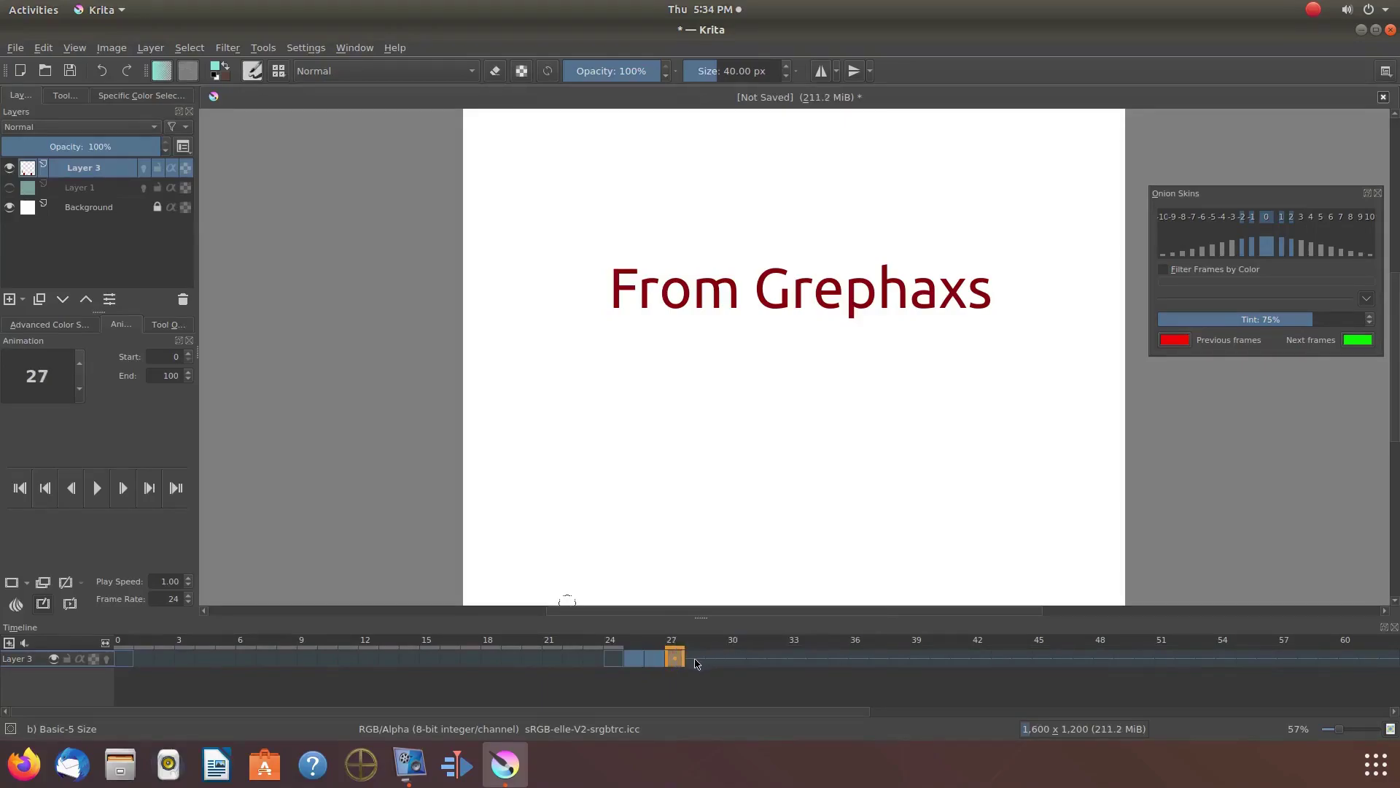
{"action": "left_click", "coordinate": [695, 660]}
{"action": "right_click", "coordinate": [695, 660]}
{"action": "left_click", "coordinate": [751, 635]}
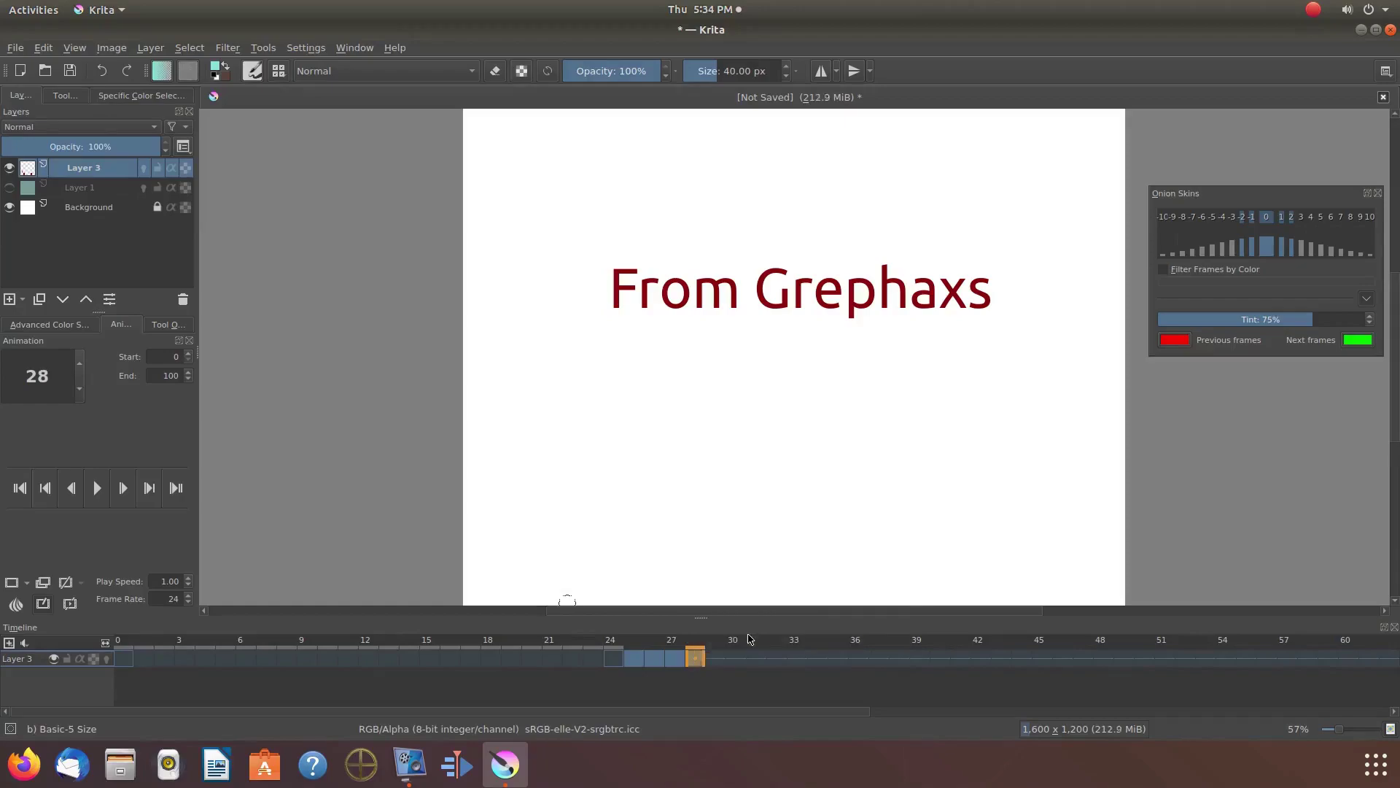
Step: Continue creating duplicate text frames out to about frame 50, then go to frame 43
{"action": "right_click", "coordinate": [716, 658]}
{"action": "left_click", "coordinate": [751, 628]}
{"action": "right_click", "coordinate": [773, 658]}
{"action": "left_click", "coordinate": [802, 627]}
{"action": "right_click", "coordinate": [858, 659]}
{"action": "left_click", "coordinate": [905, 627]}
{"action": "right_click", "coordinate": [919, 659]}
{"action": "left_click", "coordinate": [964, 628]}
{"action": "right_click", "coordinate": [961, 658]}
{"action": "left_click", "coordinate": [1006, 628]}
{"action": "right_click", "coordinate": [1021, 658]}
{"action": "left_click", "coordinate": [1068, 628]}
{"action": "right_click", "coordinate": [1082, 659]}
{"action": "right_click", "coordinate": [1119, 652]}
{"action": "left_click", "coordinate": [1167, 628]}
{"action": "left_click", "coordinate": [1000, 658]}
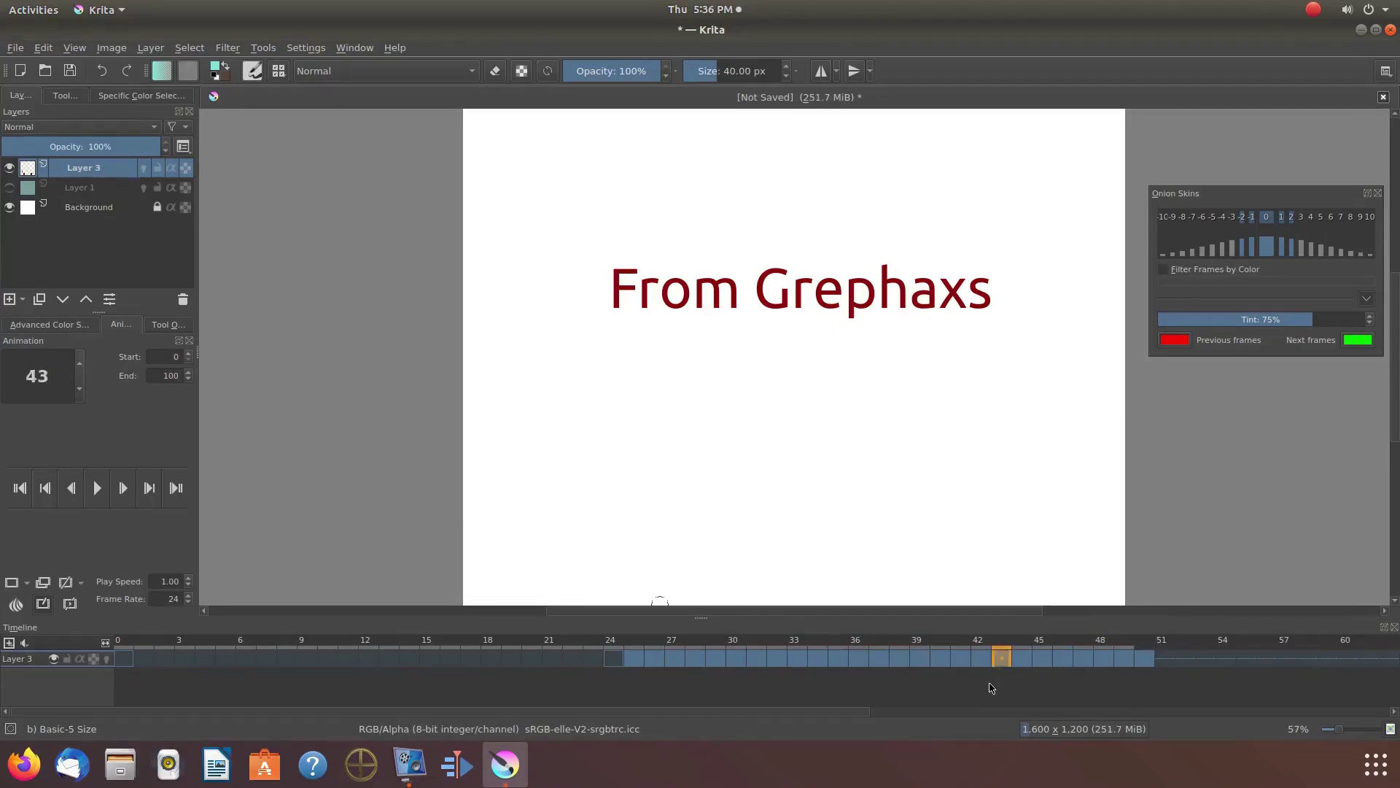
Step: Add a 0% opacity keyframe at frame 43 so the From Grephaxs text fades out
{"action": "left_click", "coordinate": [27, 582]}
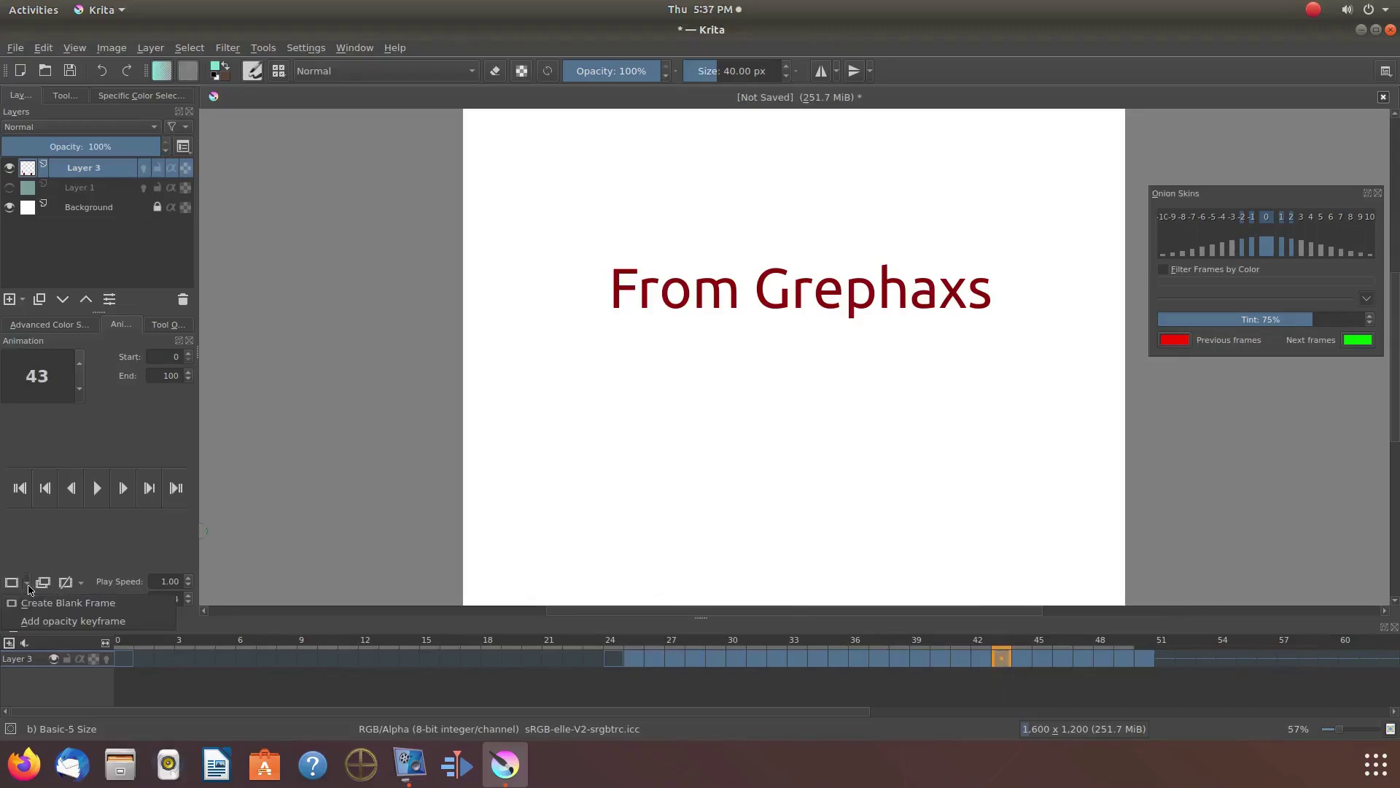
{"action": "left_click", "coordinate": [45, 622]}
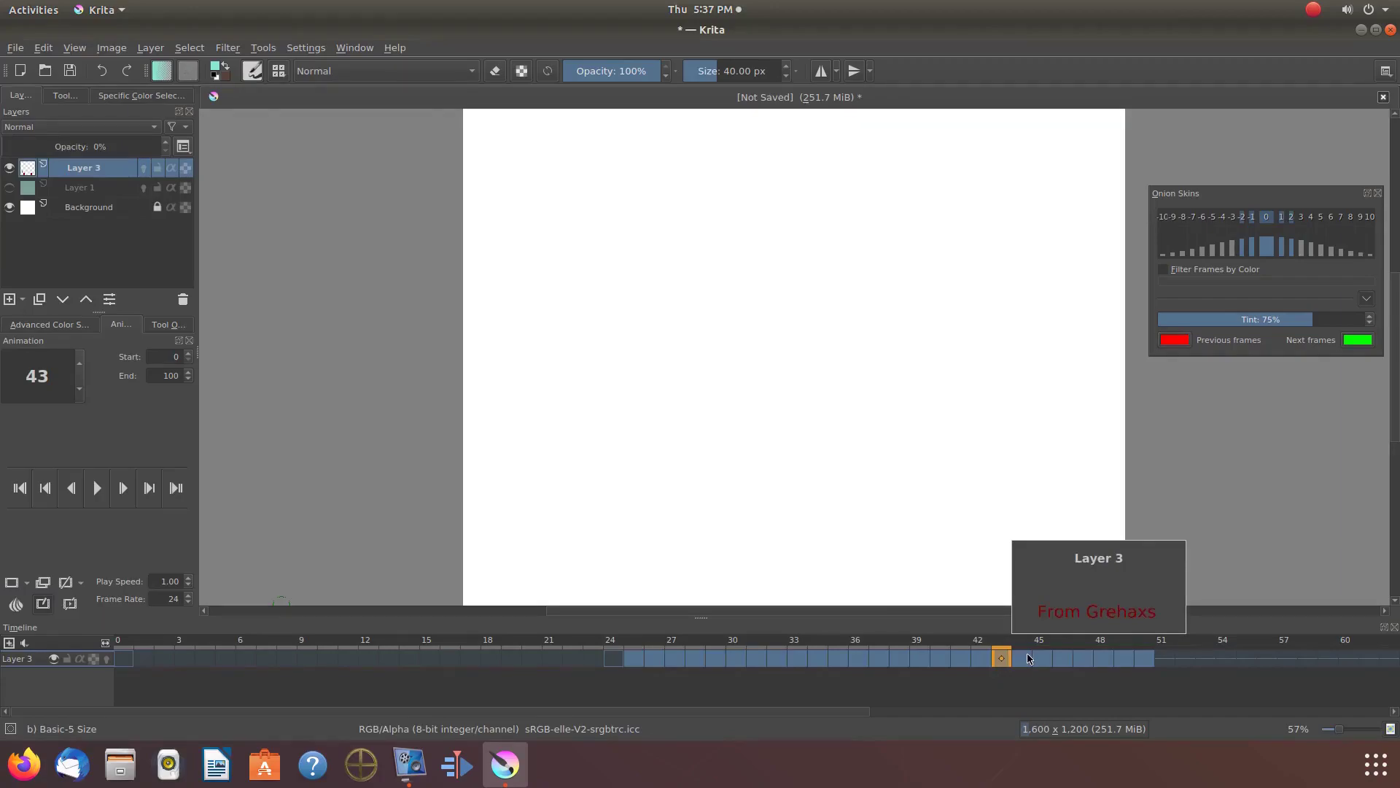
Step: Play and stop the animation preview, then make Layer 1's teal fill visible again
{"action": "left_click", "coordinate": [97, 488]}
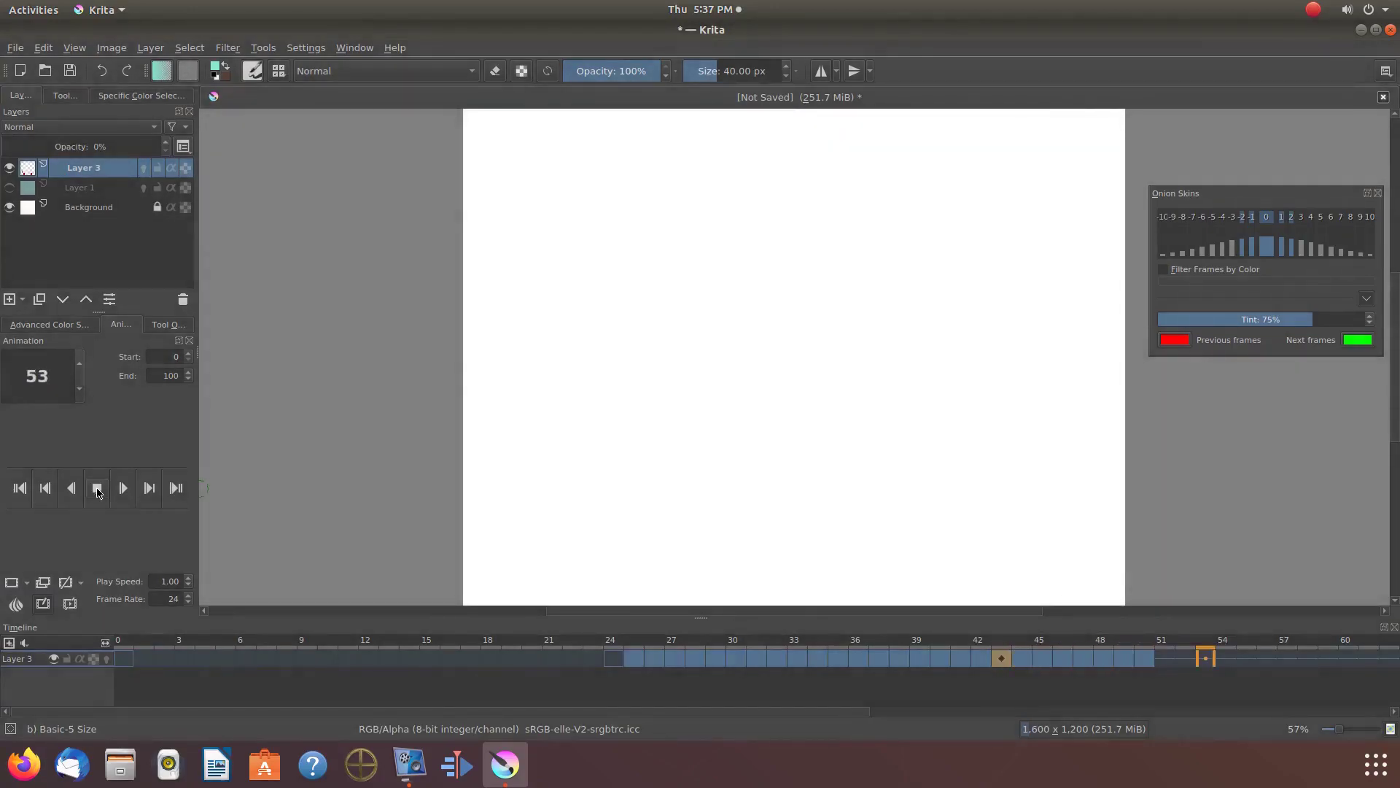
{"action": "left_click", "coordinate": [97, 488]}
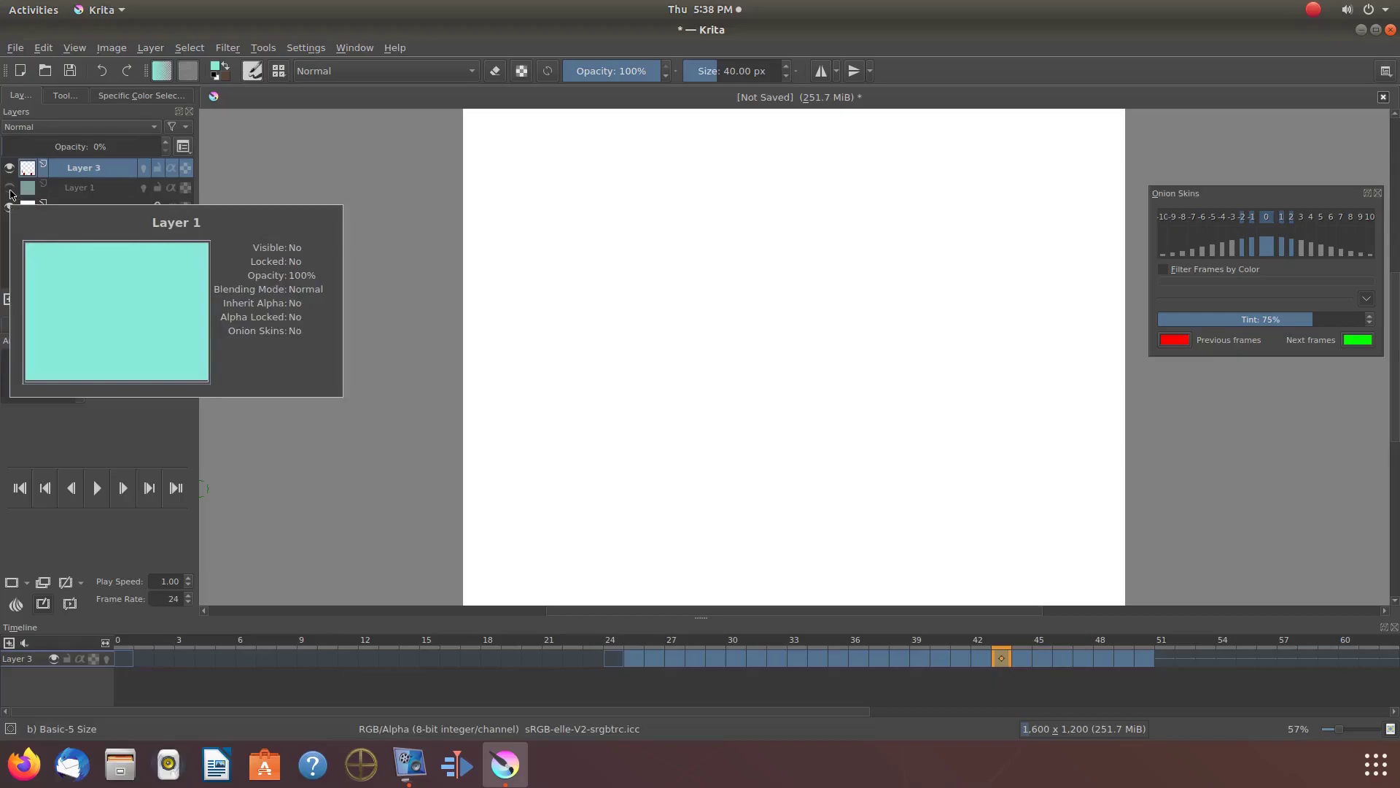
{"action": "left_click", "coordinate": [9, 188]}
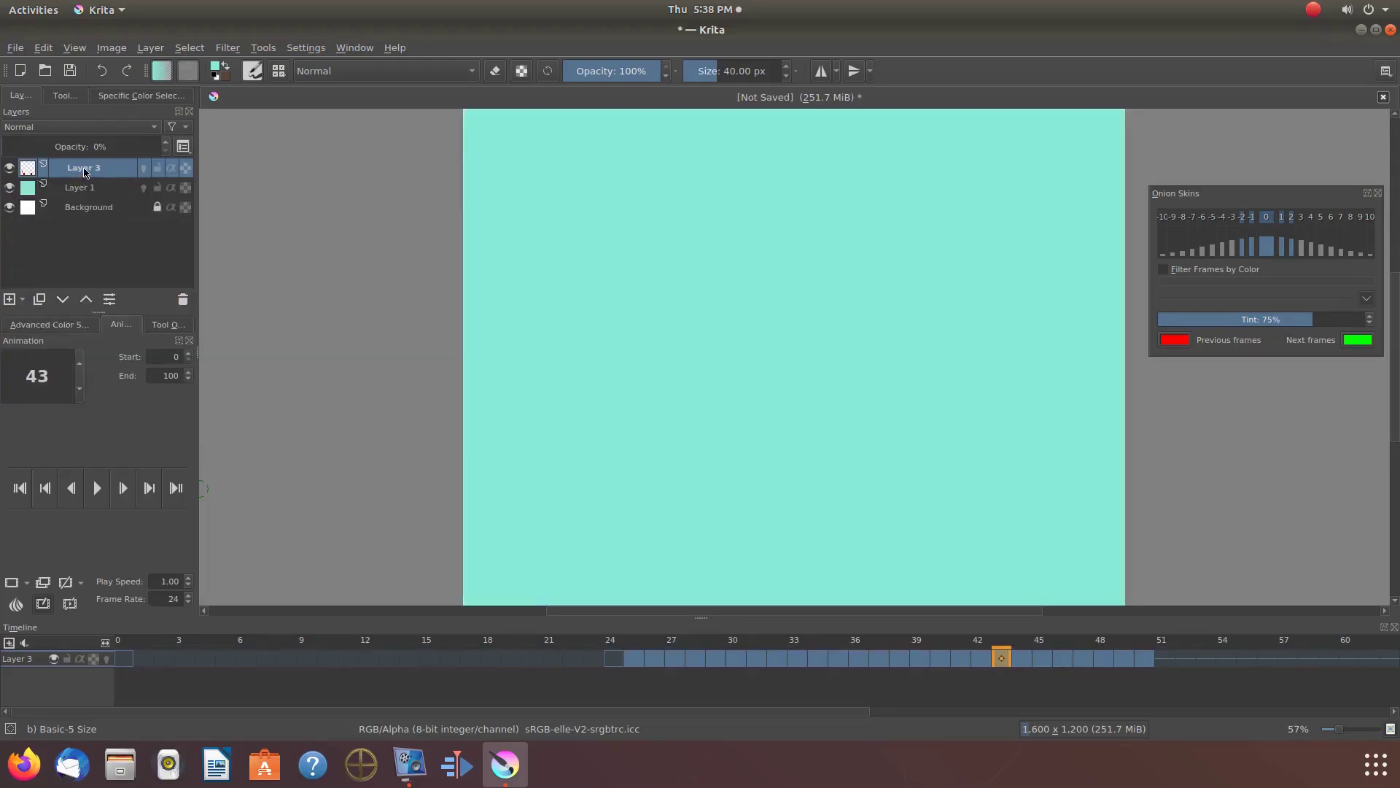
{"action": "mouse_move", "coordinate": [85, 172]}
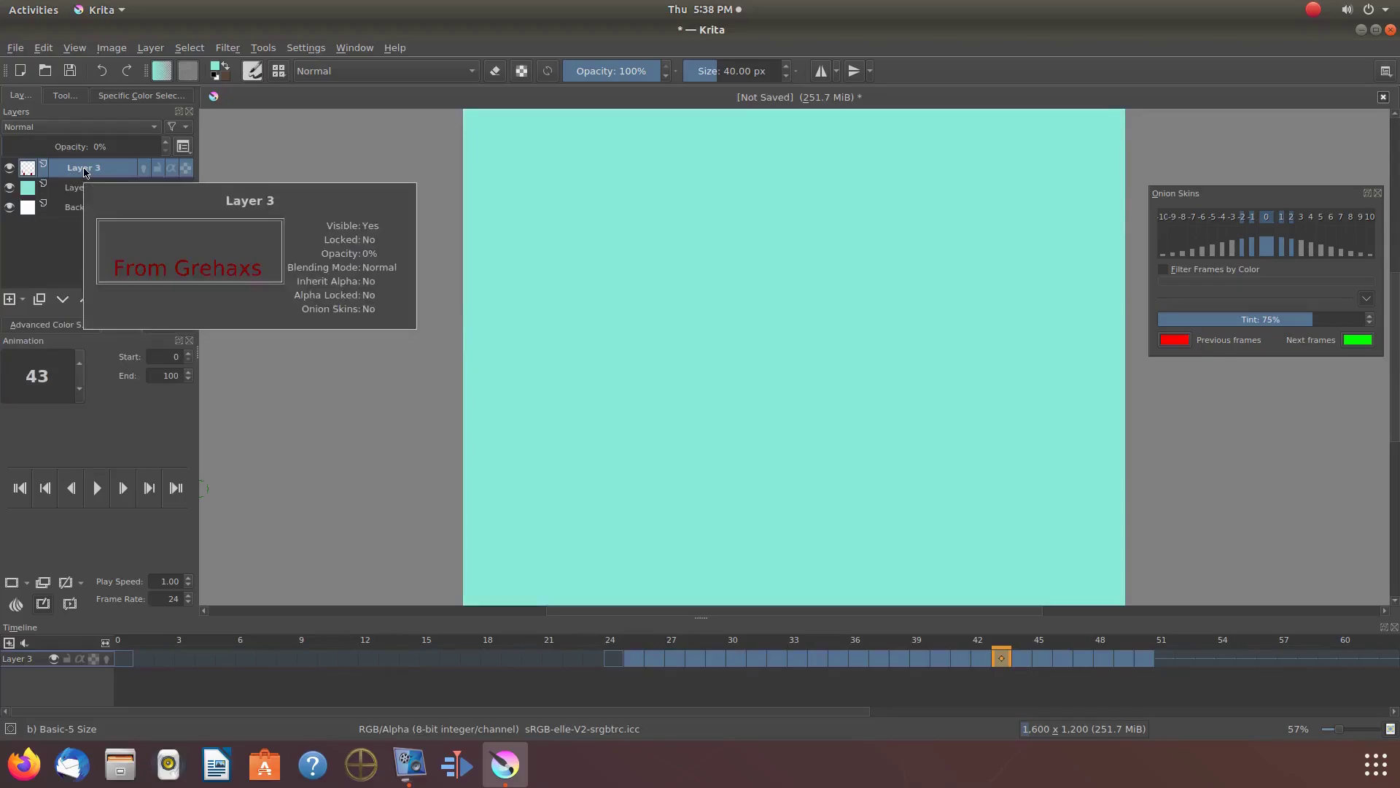
Step: Merge Layer 3 down into the teal Layer 1 with Merge with Layer Below
{"action": "right_click", "coordinate": [84, 172]}
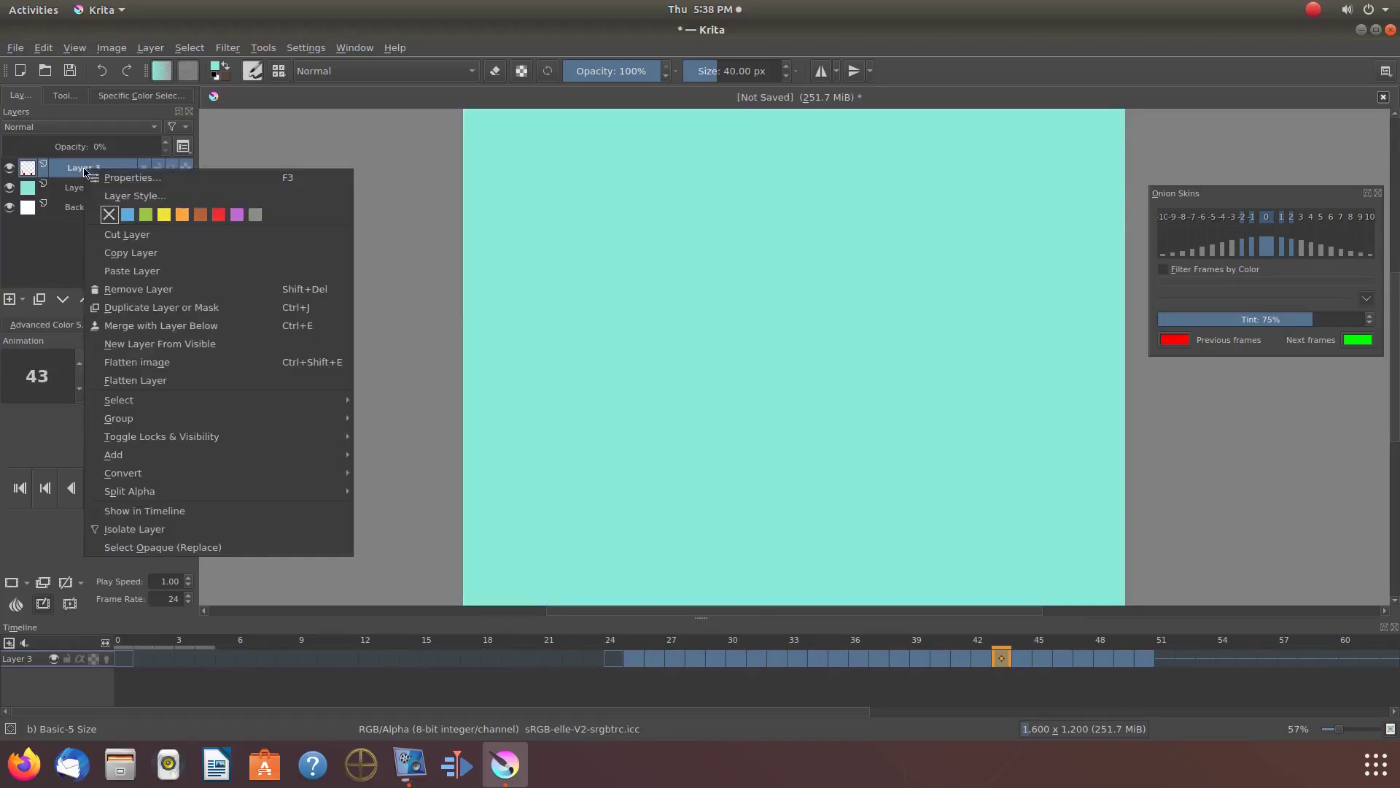
{"action": "left_click", "coordinate": [142, 330]}
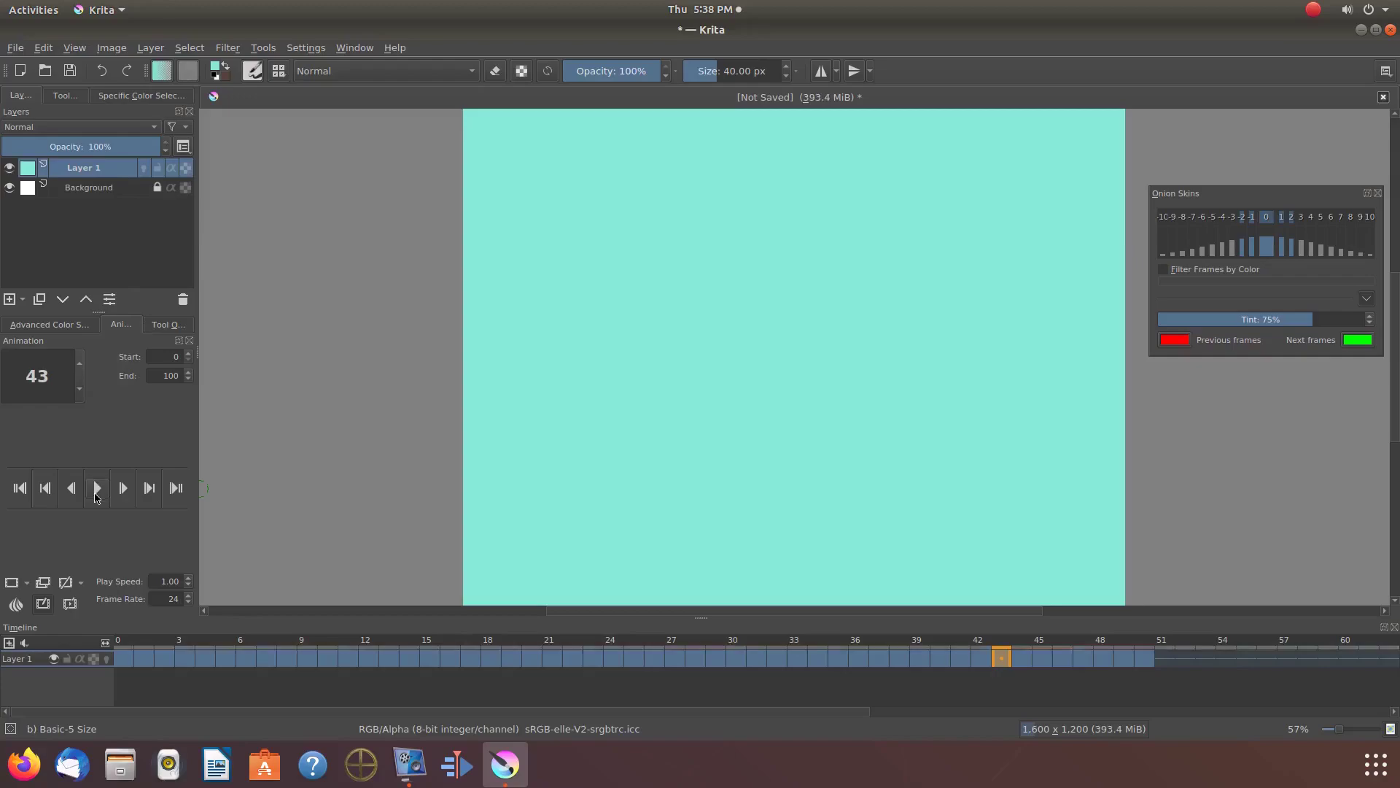
{"action": "left_click", "coordinate": [97, 488]}
Step: Set play speed to 0.10 and the end frame to 57, then play the animation
{"action": "left_click", "coordinate": [188, 587]}
{"action": "left_click", "coordinate": [155, 584]}
{"action": "left_click", "coordinate": [167, 378]}
{"action": "double_click", "coordinate": [165, 377]}
{"action": "type", "text": "57"}
{"action": "left_click", "coordinate": [97, 488]}
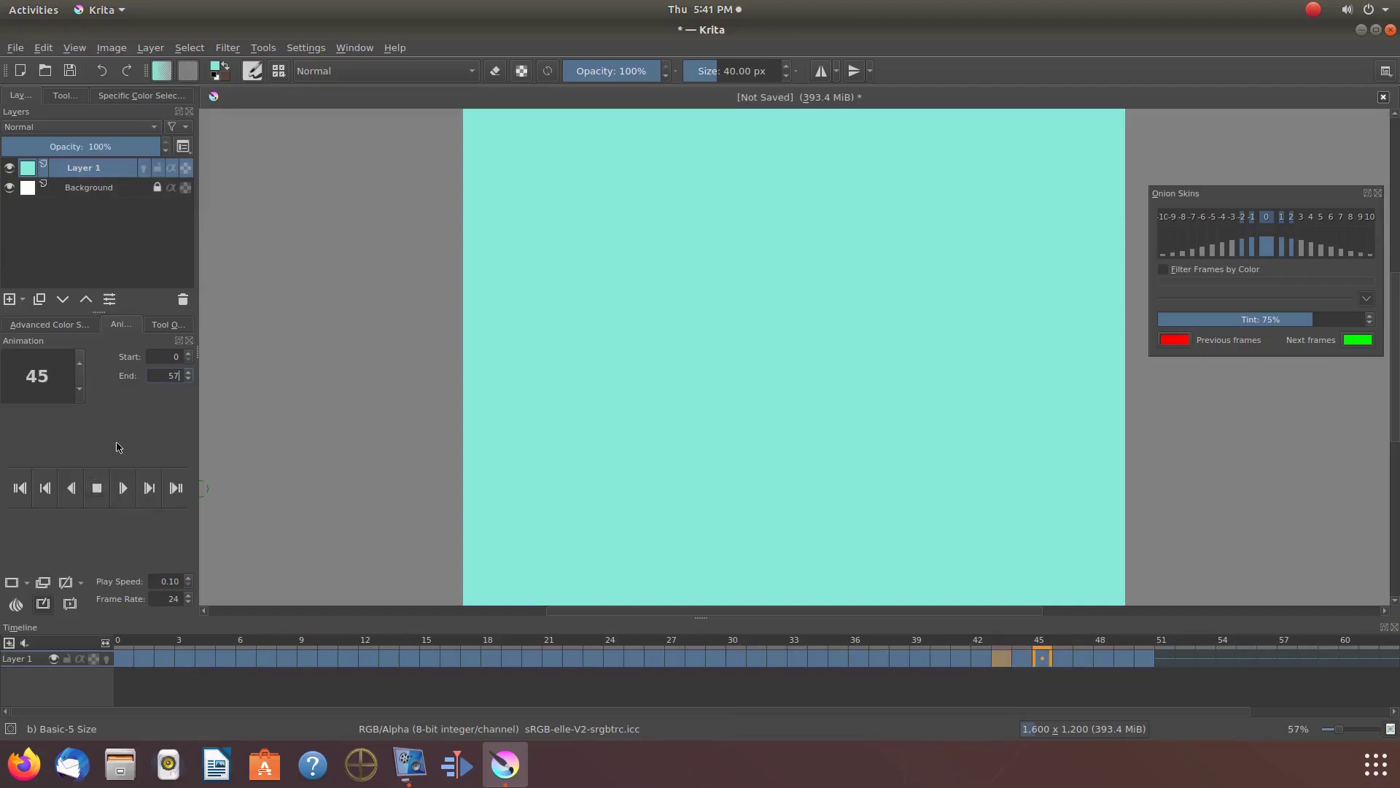